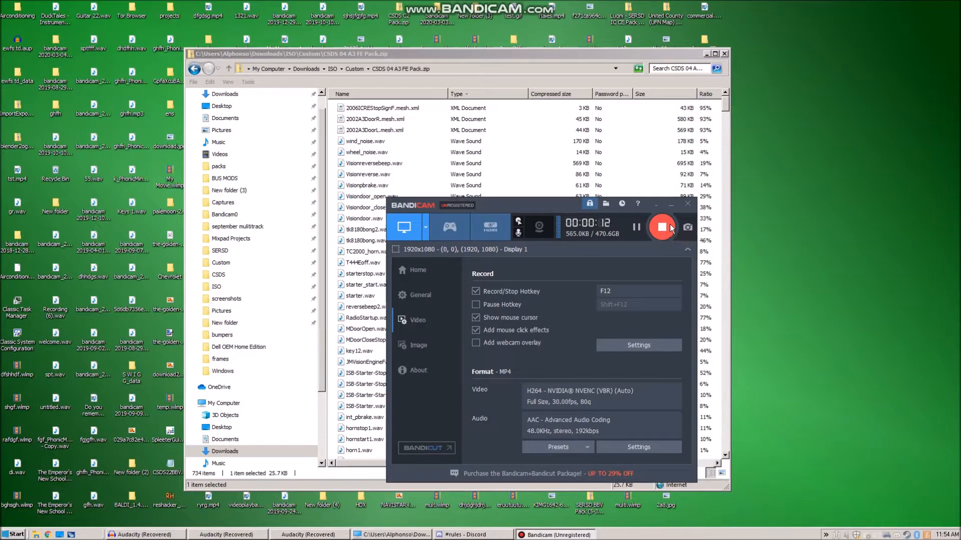
# Minimize the screen recorder and reposition the CSDS 04 A3 FE Pack.zip window on the desktop.
pyautogui.click(655, 204)
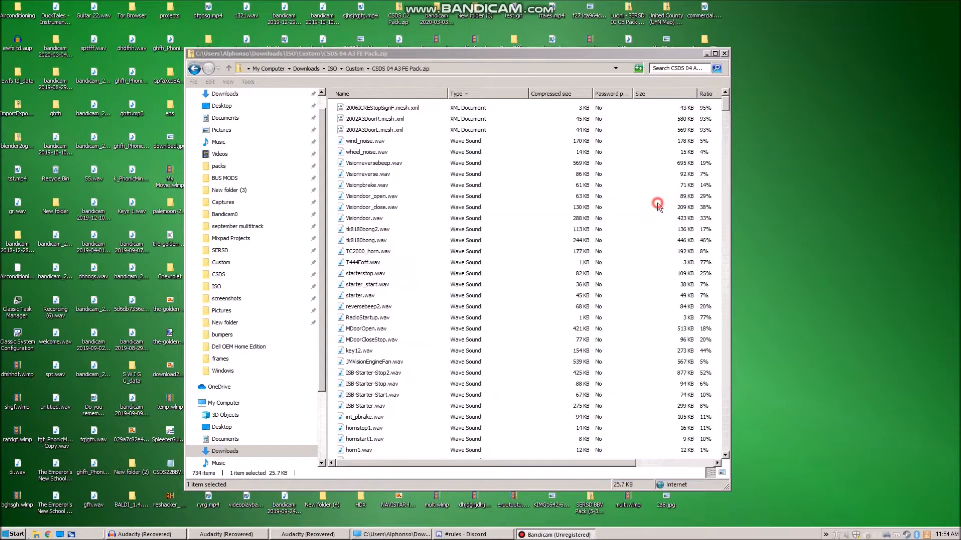
pyautogui.hotkey('ctrl', 'shift', '6')
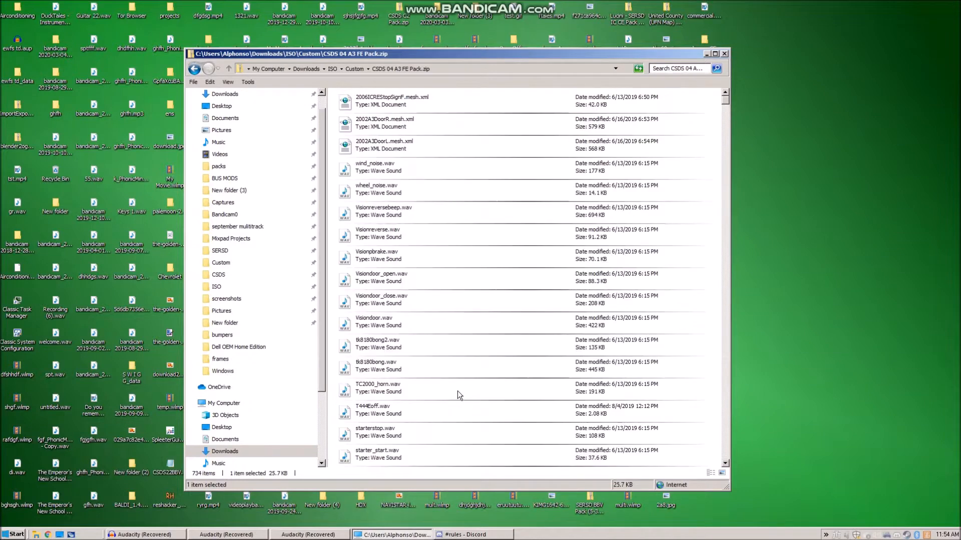
pyautogui.scroll(2, 457, 391)
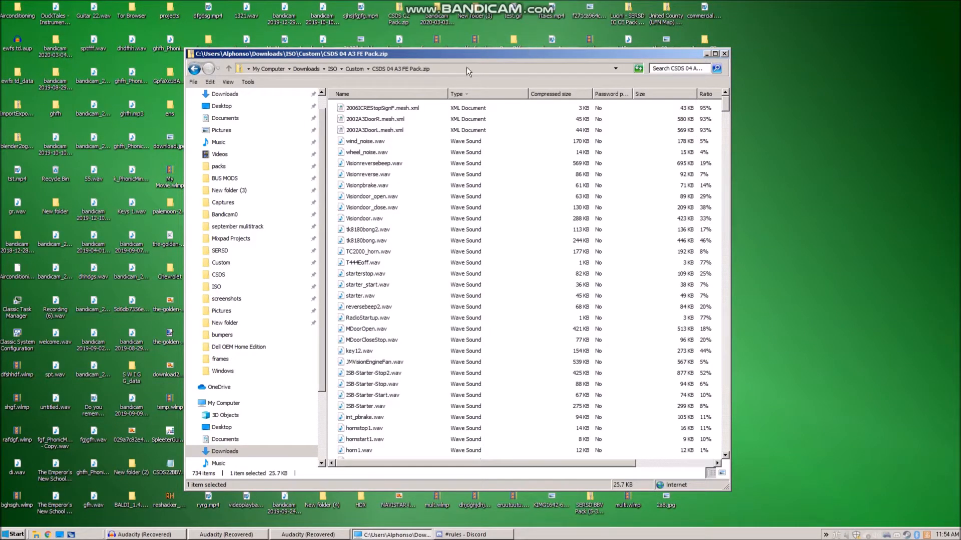
pyautogui.moveTo(389, 56); pyautogui.dragTo(482, 46)
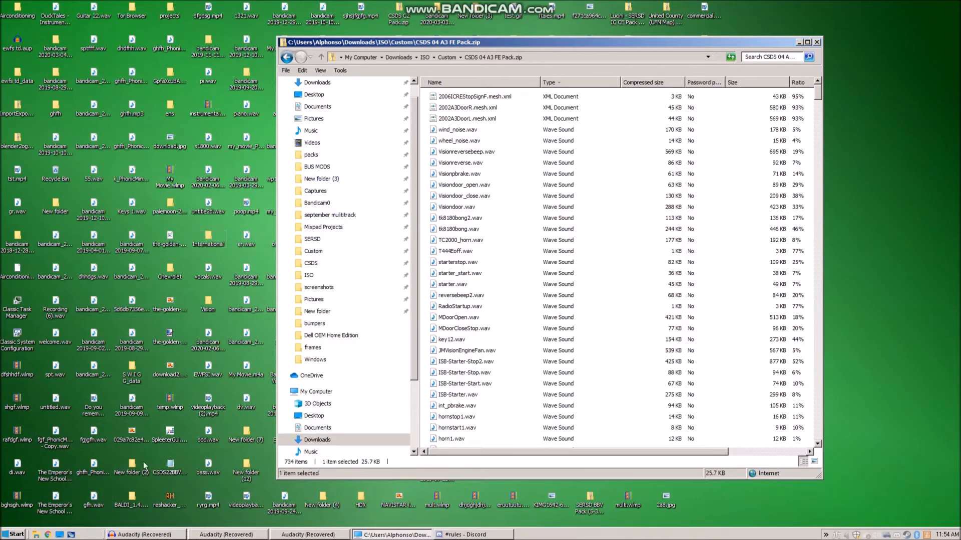
# Open CSDS 2003 International CE Pack (06-25-20).zip from the CSDS folder and look through its wave sound files in a detailed list.
pyautogui.click(310, 263)
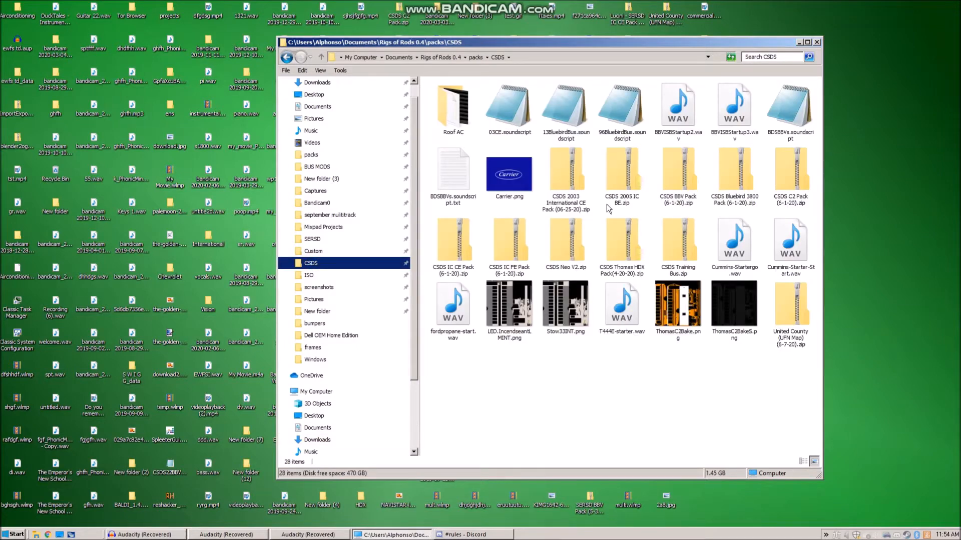
pyautogui.doubleClick(566, 172)
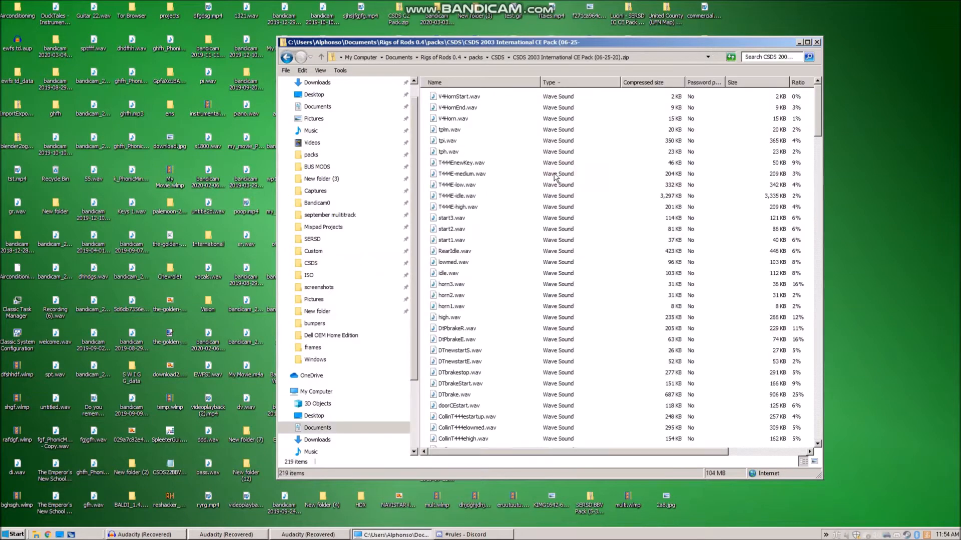
pyautogui.scroll(-6, 525, 250)
pyautogui.scroll(-3, 525, 250)
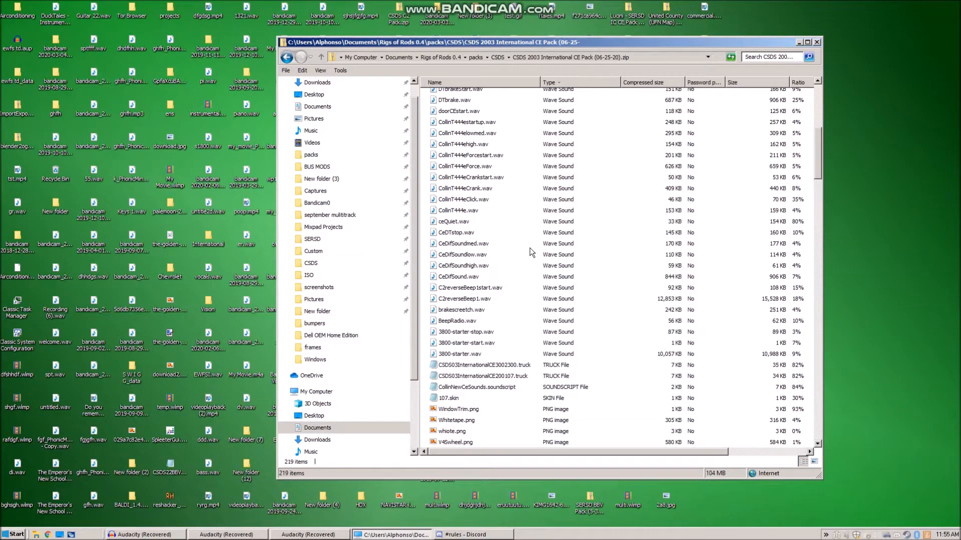
pyautogui.scroll(2, 531, 256)
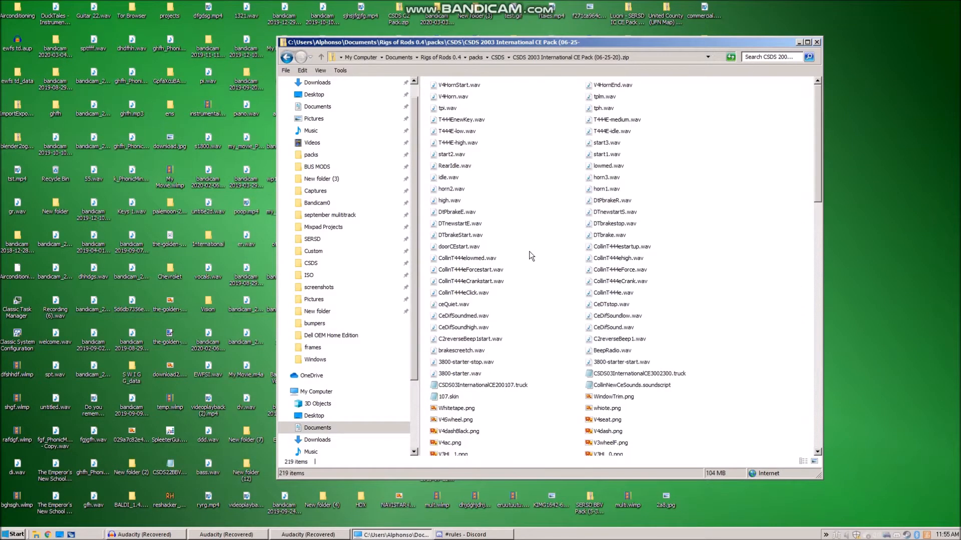
pyautogui.scroll(-2, 650, 249)
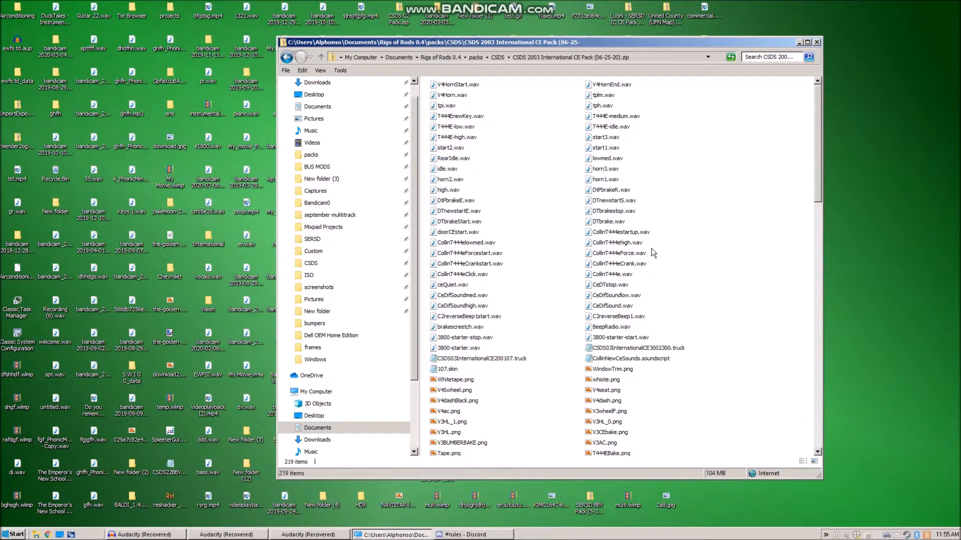
pyautogui.click(817, 128)
pyautogui.moveTo(816, 127); pyautogui.dragTo(820, 114)
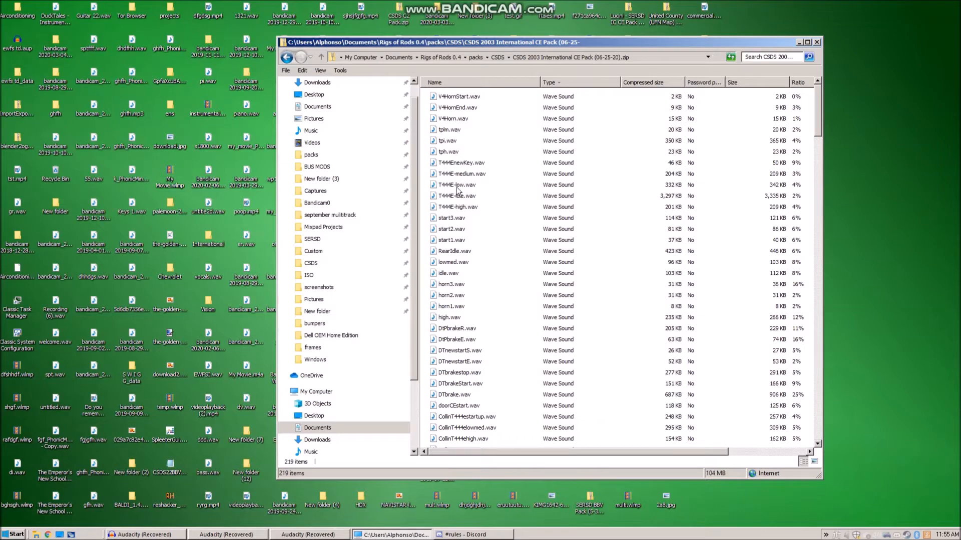
# Preview idle.wav in the archive and select it together with lowmed.wav.
pyautogui.doubleClick(453, 274)
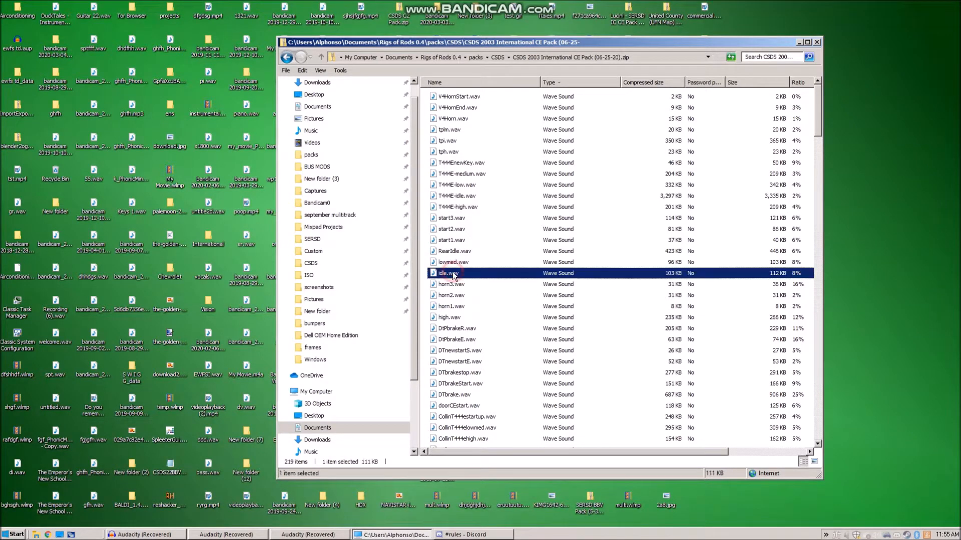
pyautogui.click(591, 90)
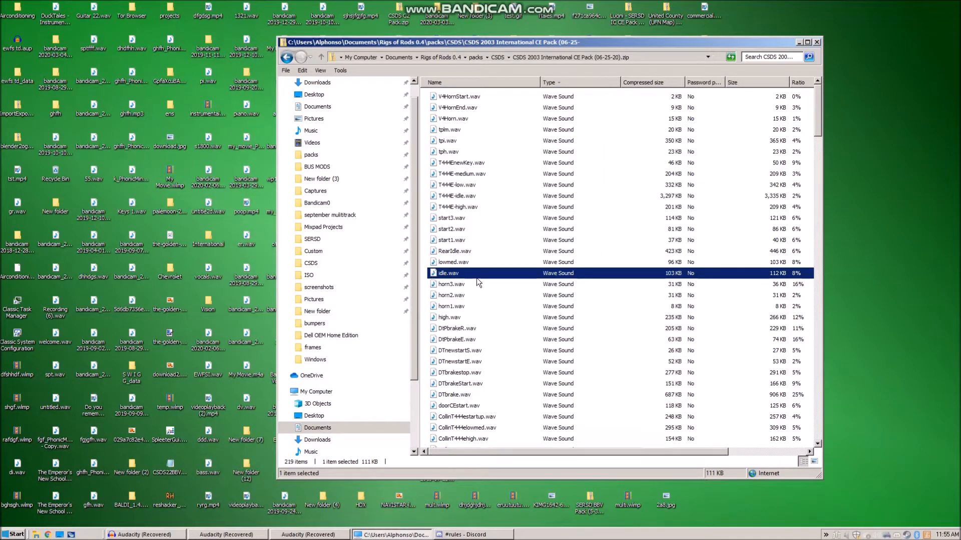
pyautogui.click(424, 263)
pyautogui.keyDown('ctrl'); pyautogui.click(443, 273); pyautogui.keyUp('ctrl')
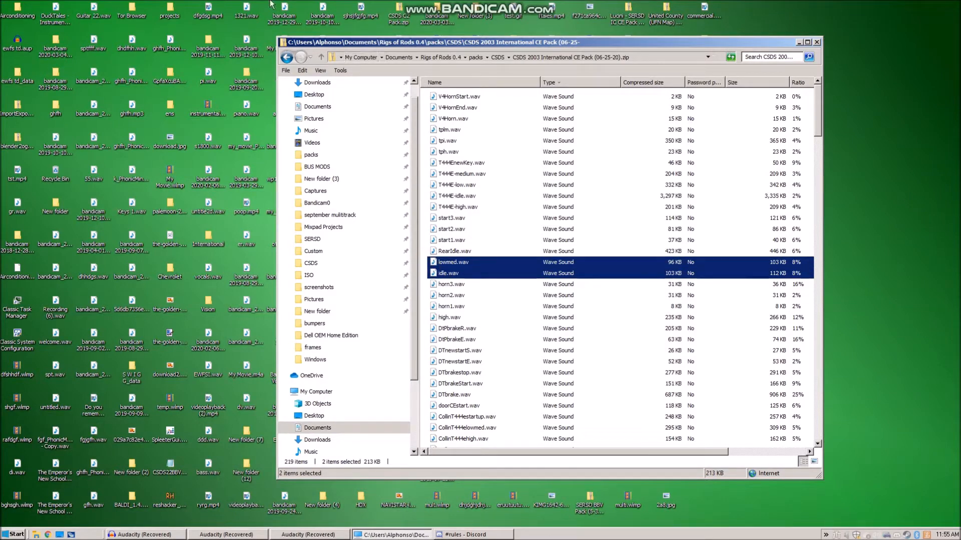
# Move the archive window aside and create a folder named DT466E on the desktop.
pyautogui.moveTo(609, 48); pyautogui.dragTo(322, 65)
pyautogui.click(706, 430)
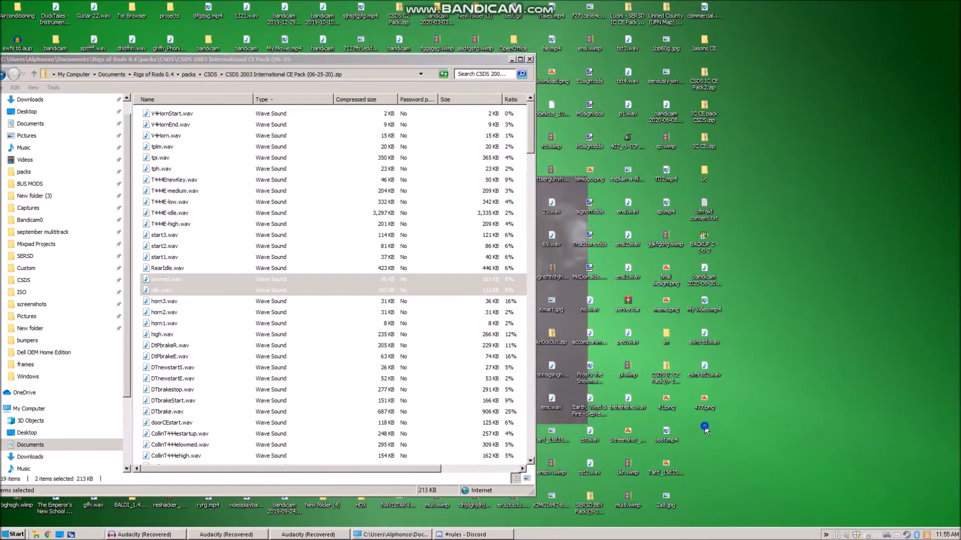
pyautogui.rightClick(705, 427)
pyautogui.moveTo(800, 391)
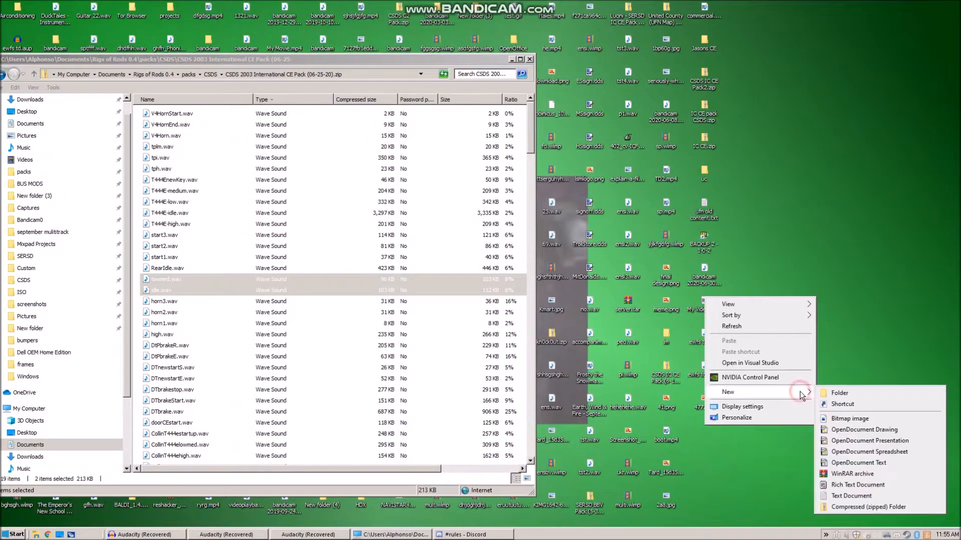
pyautogui.click(851, 394)
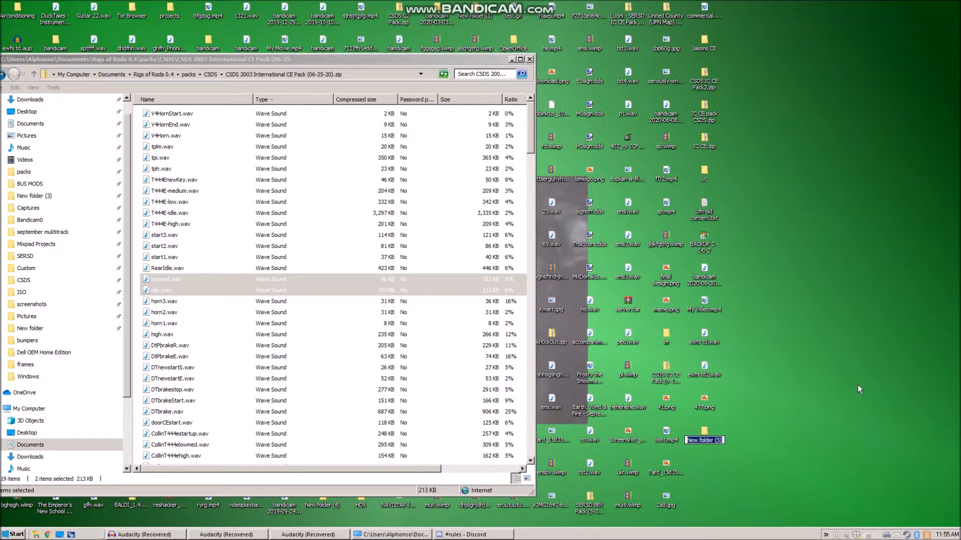
pyautogui.write('DT466E')
pyautogui.click(854, 380)
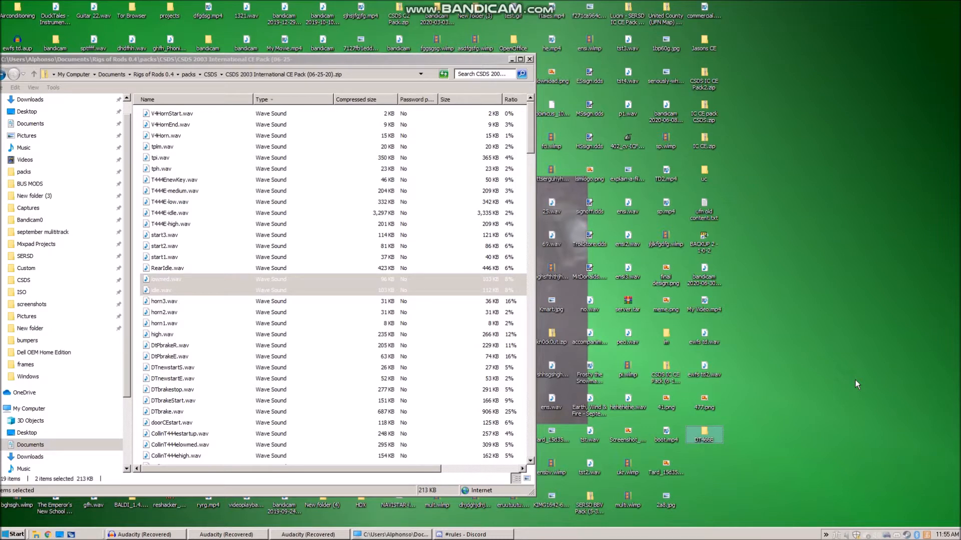
# Copy lowmed.wav, idle.wav, high.wav, start1.wav, start2.wav and start3.wav from the archive into the DT466E desktop folder.
pyautogui.moveTo(148, 290); pyautogui.dragTo(704, 435)
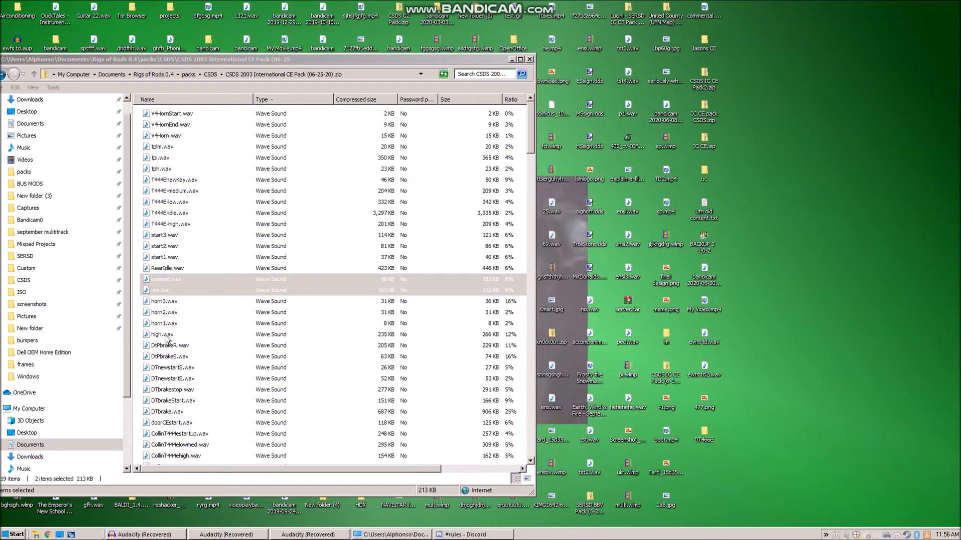
pyautogui.click(160, 335)
pyautogui.moveTo(160, 338); pyautogui.dragTo(704, 437)
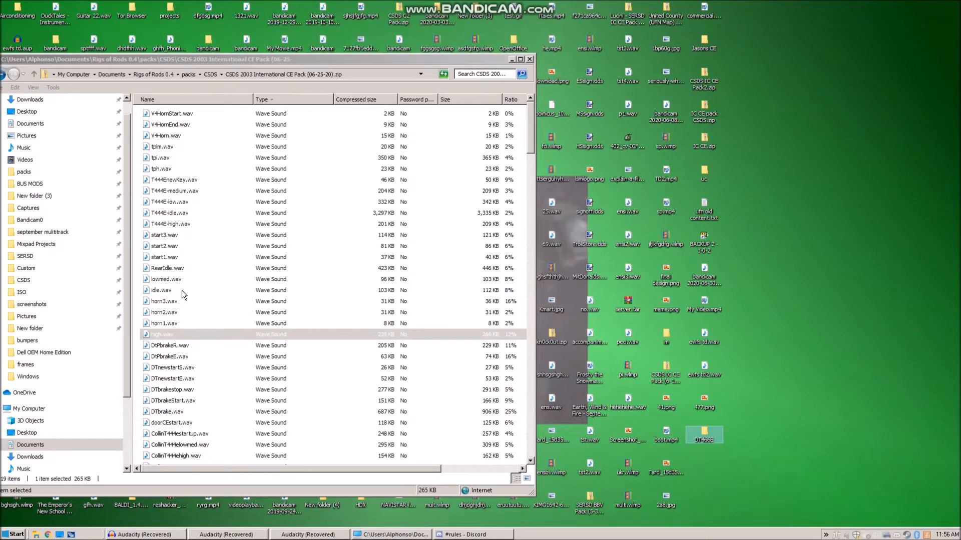
pyautogui.moveTo(139, 232); pyautogui.dragTo(706, 435)
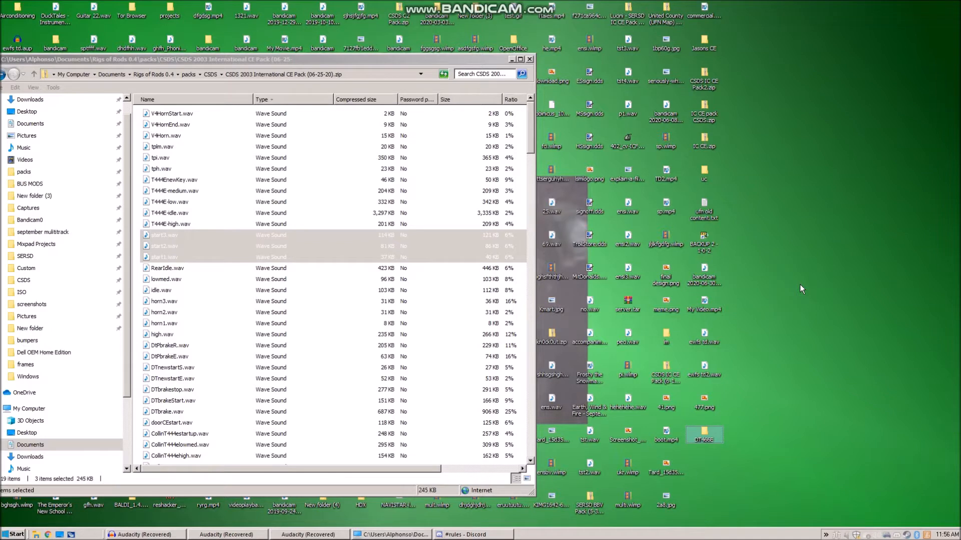
# Browse the packs and Rigs of Rods 0.4 folders, and open the Custom folder in Downloads\ISO to view its packs.
pyautogui.click(34, 76)
pyautogui.click(34, 76)
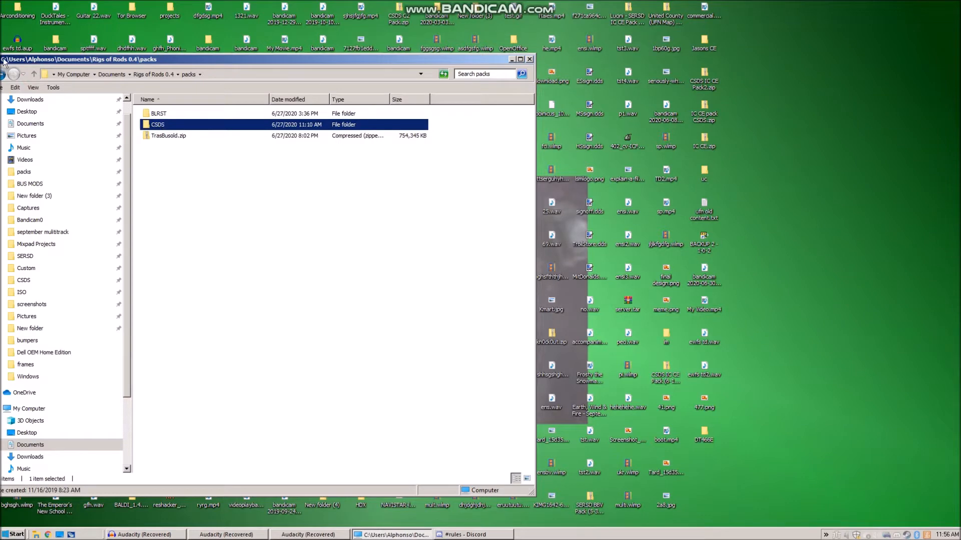
pyautogui.click(33, 75)
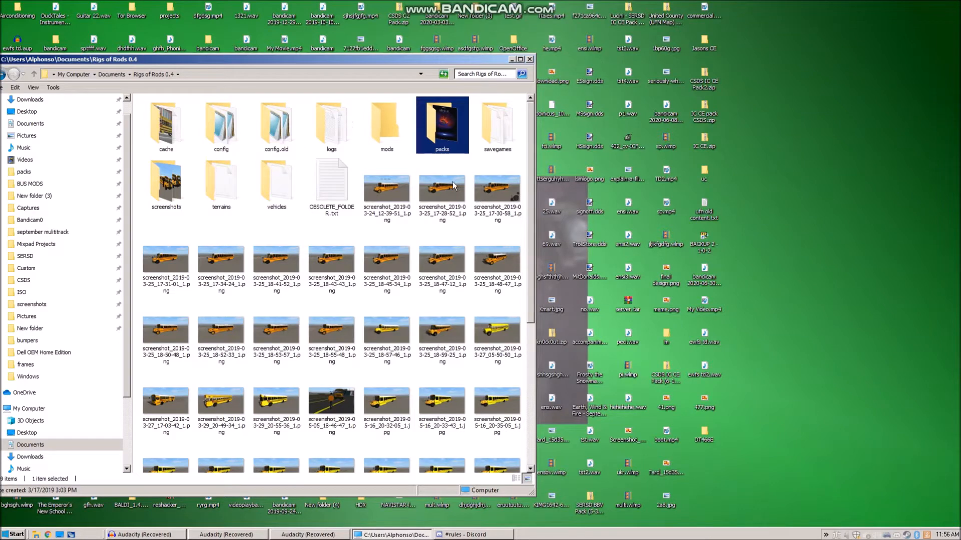
pyautogui.click(8, 77)
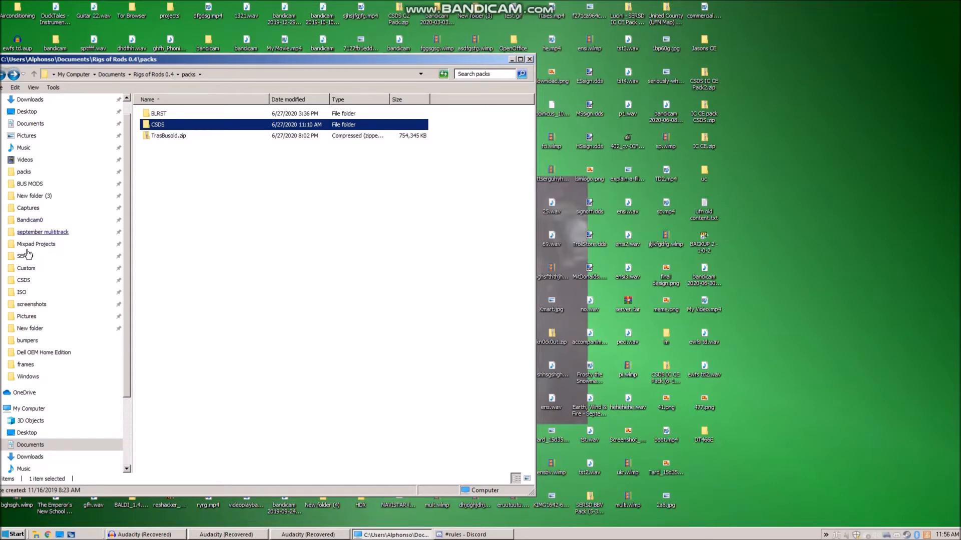
pyautogui.click(27, 268)
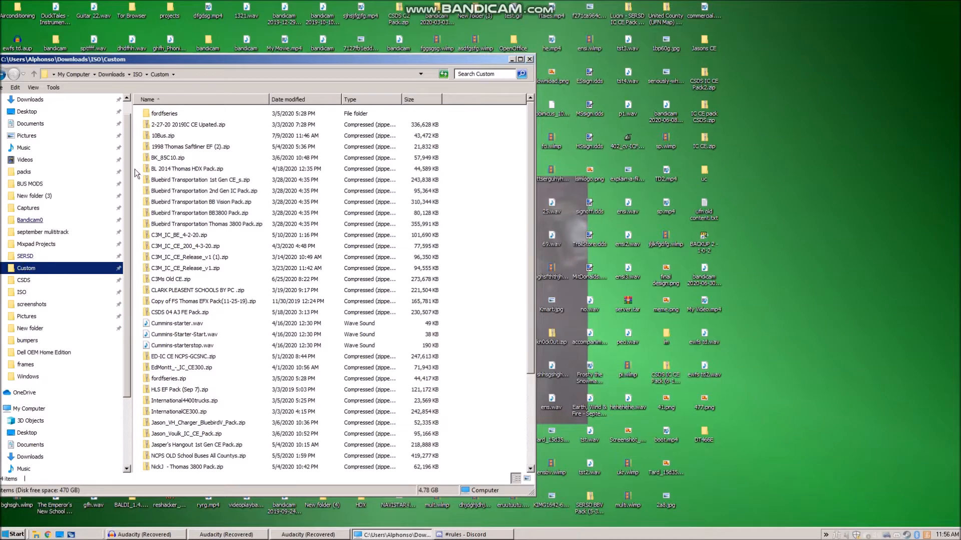
# Go up to the ISO folder and move its Custom subfolder into the SERSD folder.
pyautogui.click(33, 74)
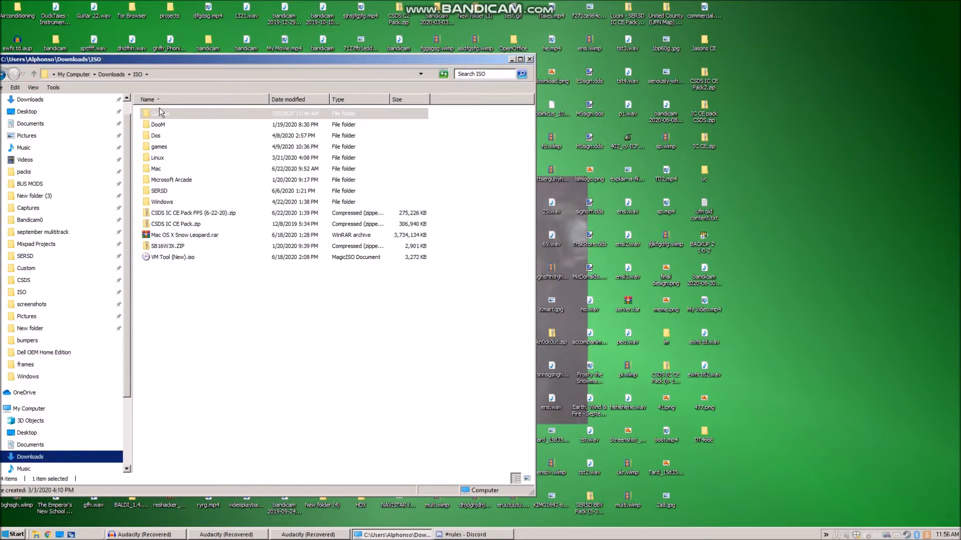
pyautogui.press('Down')
pyautogui.press('Down')
pyautogui.press('Down')
pyautogui.press('Down')
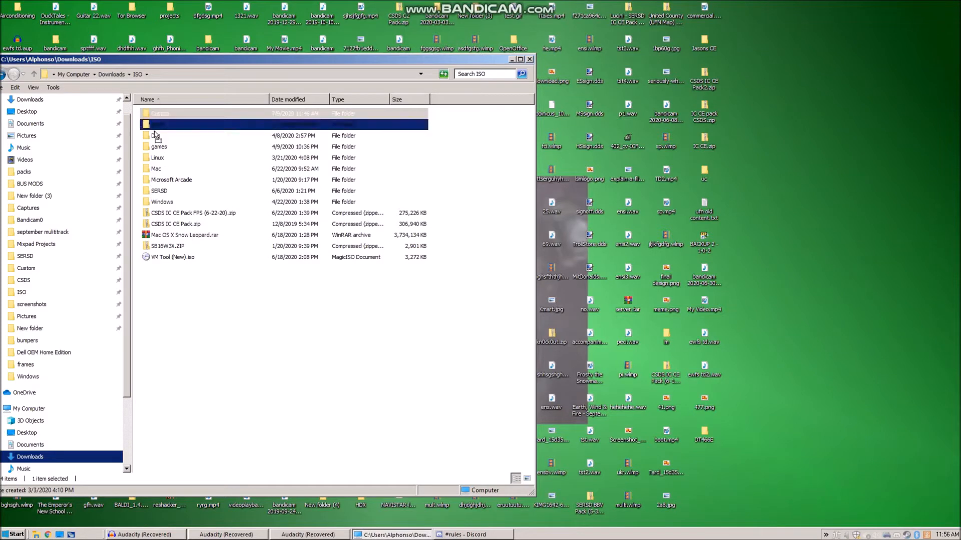
pyautogui.moveTo(135, 182); pyautogui.dragTo(42, 259)
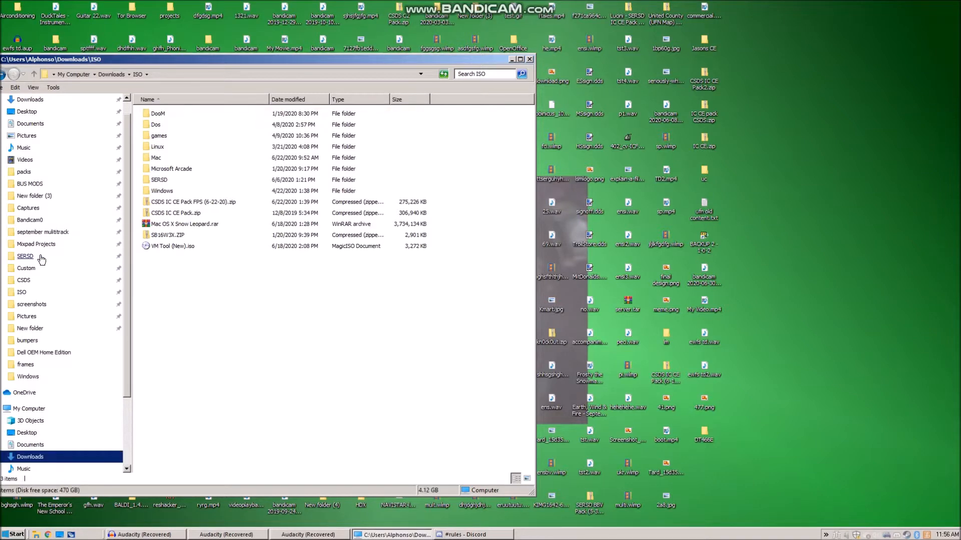
# Go up to the Downloads folder and try to return to the ISO\Custom location.
pyautogui.click(34, 74)
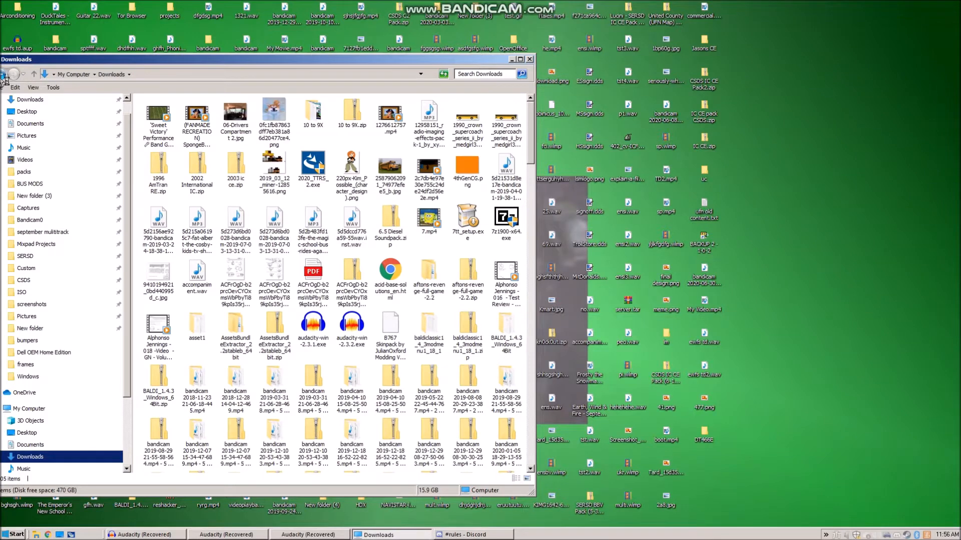
pyautogui.click(3, 75)
pyautogui.click(1, 78)
pyautogui.click(586, 275)
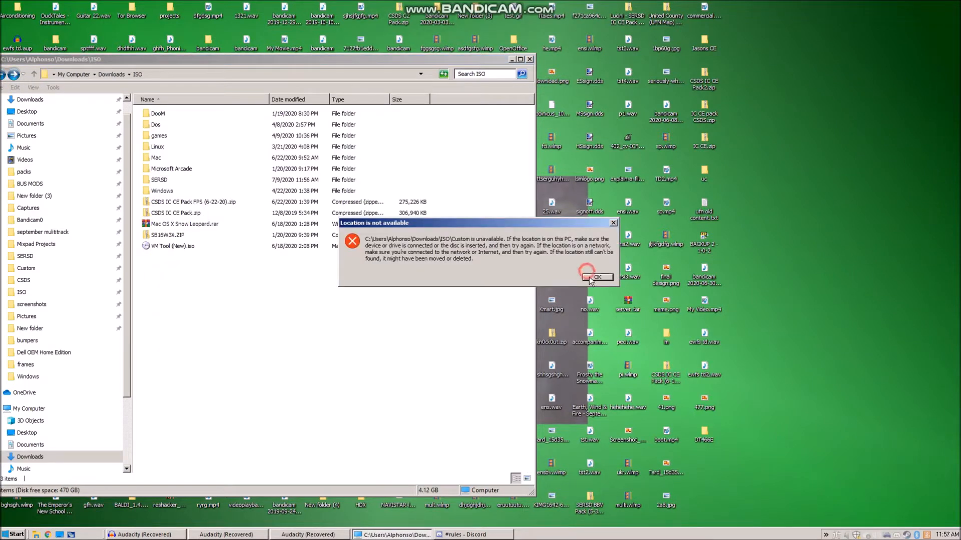
pyautogui.click(597, 277)
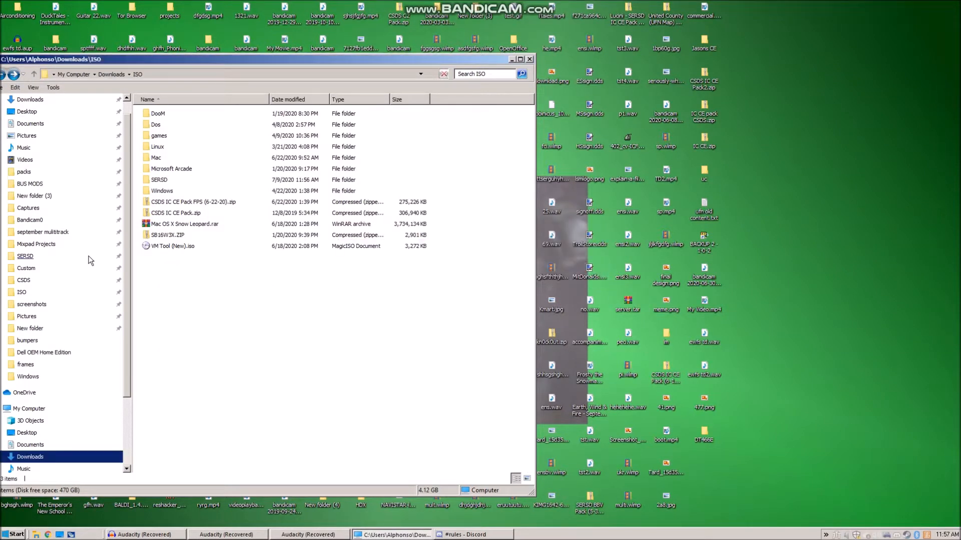
# Look for the Custom folder in CSDS, packs, BLRST and Rigs of Rods 0.4, and in the SERSD folder.
pyautogui.click(20, 280)
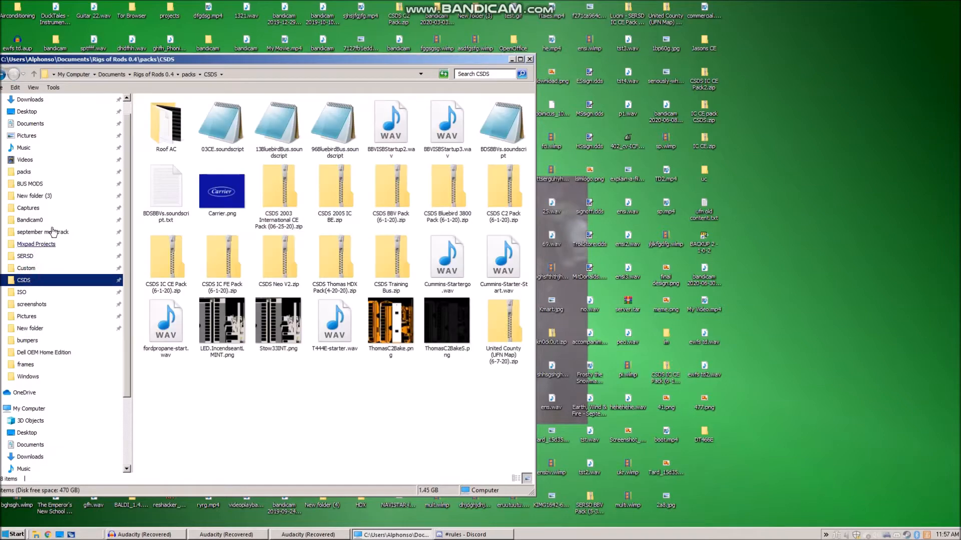
pyautogui.click(34, 74)
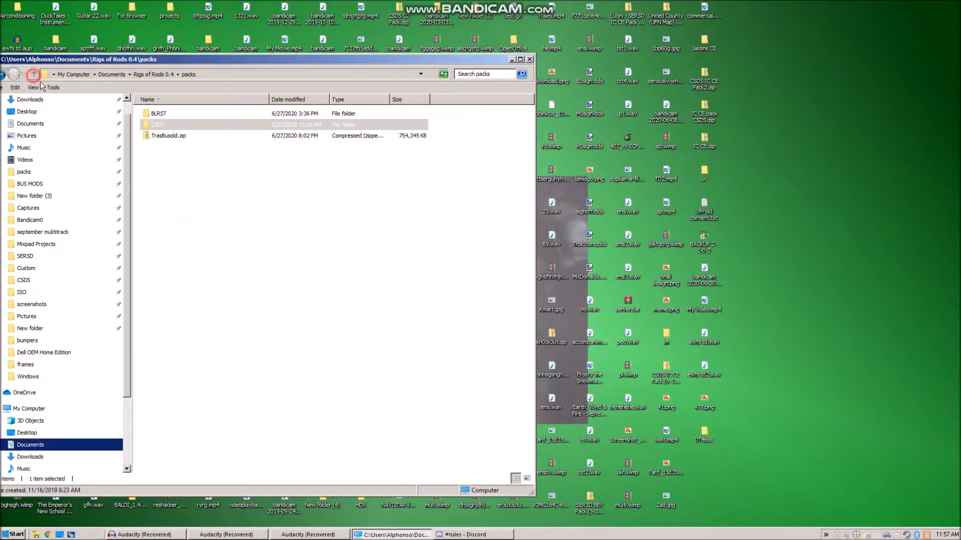
pyautogui.doubleClick(161, 115)
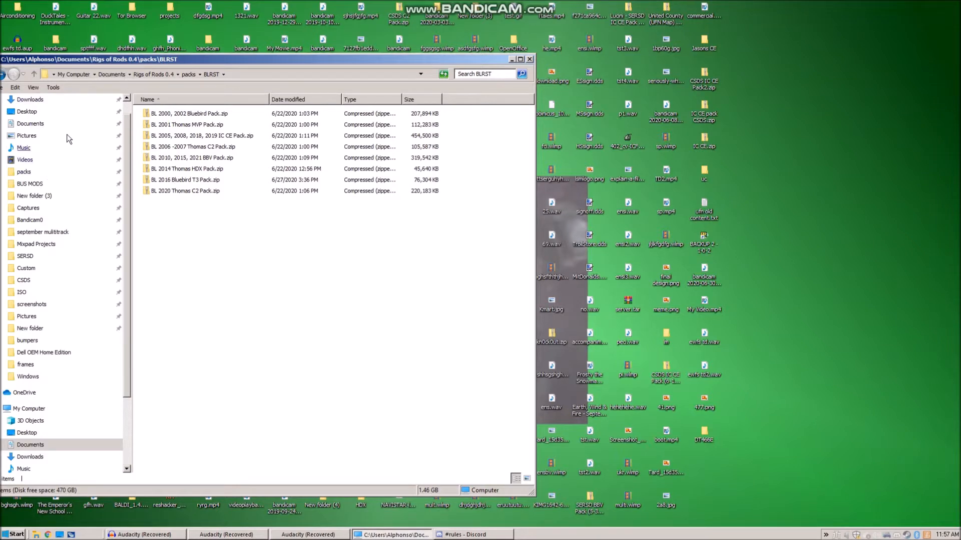
pyautogui.click(34, 74)
pyautogui.click(34, 75)
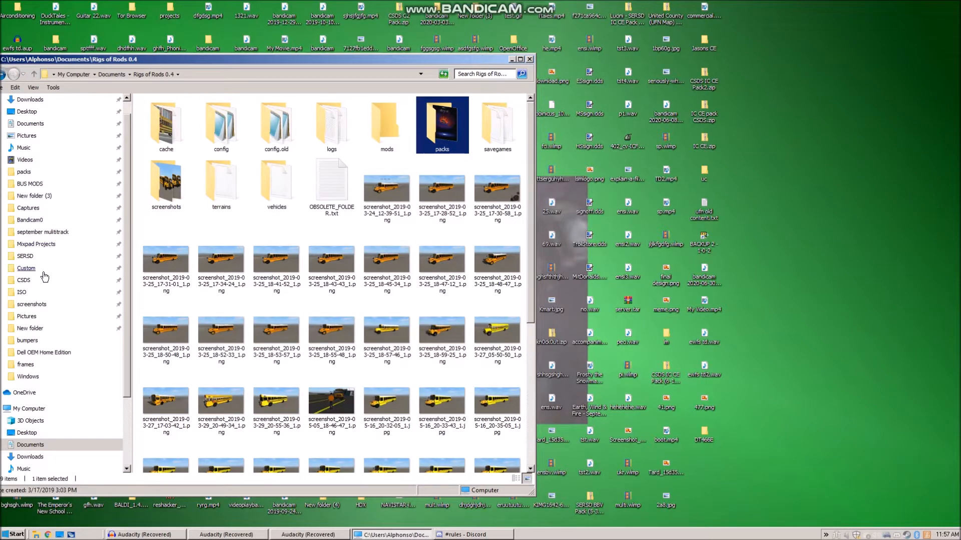
pyautogui.click(27, 257)
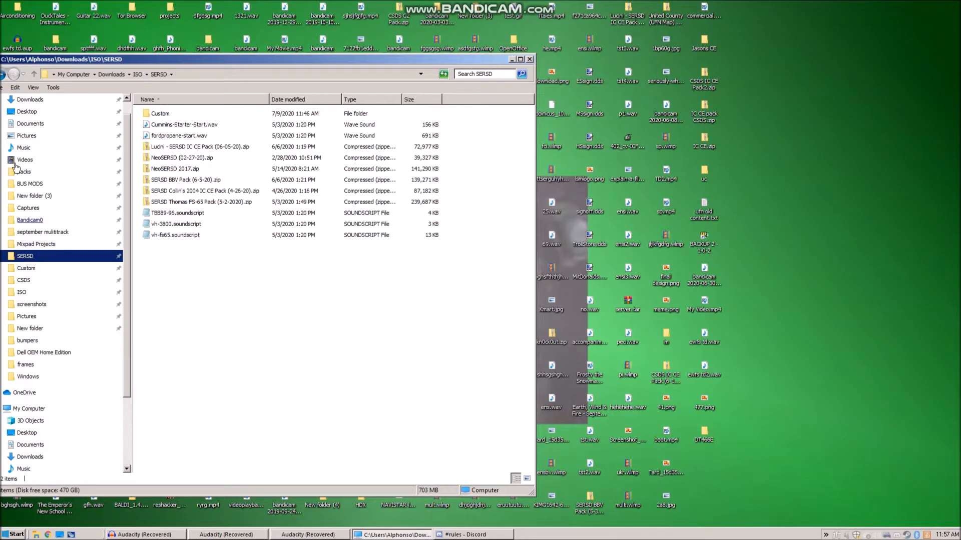
# Go up to the ISO folder, move its SERSD folder into CSDS, and open CSDS.
pyautogui.click(33, 74)
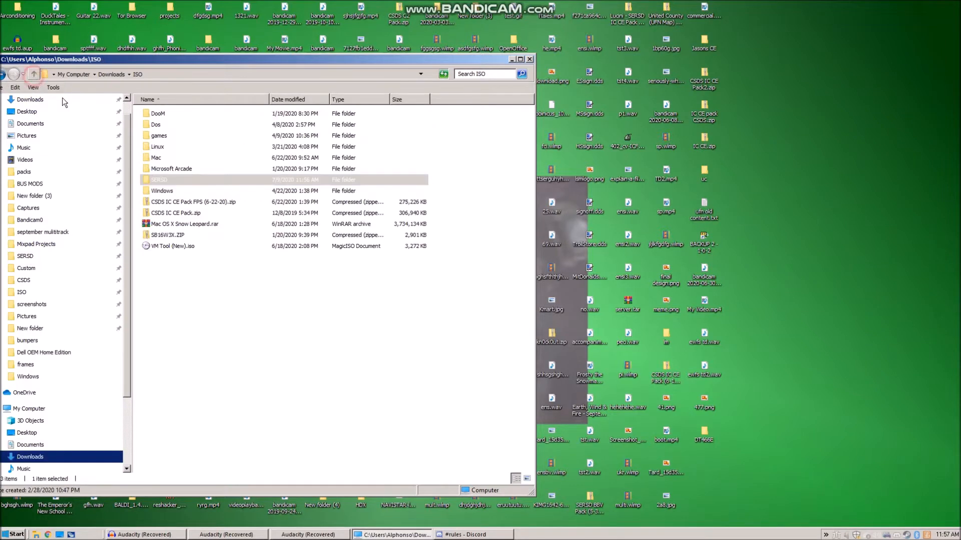
pyautogui.moveTo(161, 182); pyautogui.dragTo(29, 284)
pyautogui.click(29, 284)
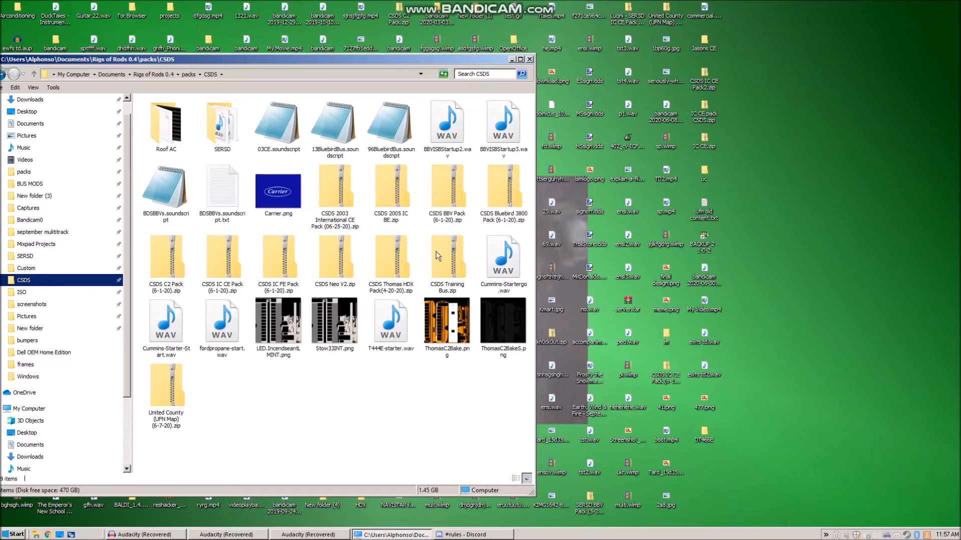
# Move the Custom folder out of SERSD and the SERSD folder out of CSDS into packs, and open packs.
pyautogui.doubleClick(220, 131)
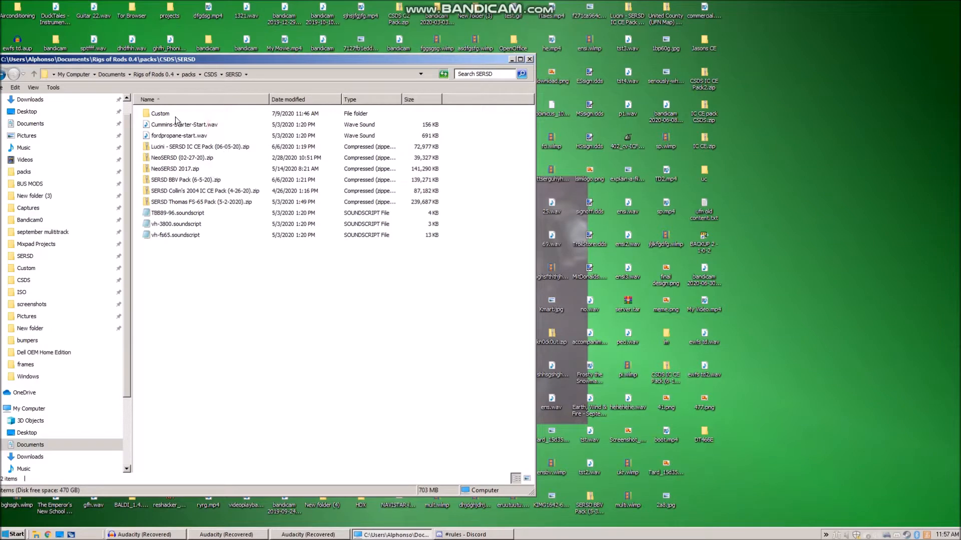
pyautogui.moveTo(159, 117); pyautogui.dragTo(185, 74)
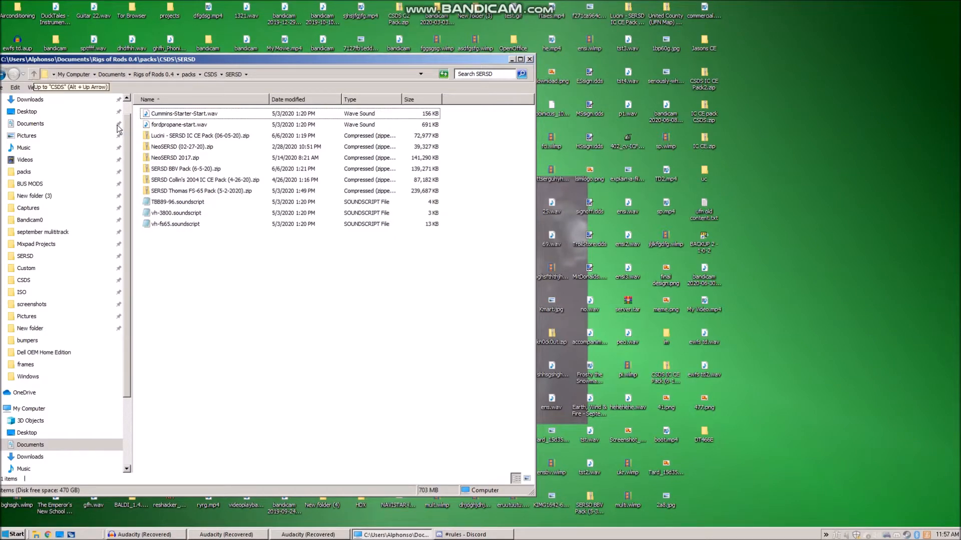
pyautogui.click(34, 75)
pyautogui.moveTo(233, 136); pyautogui.dragTo(188, 76)
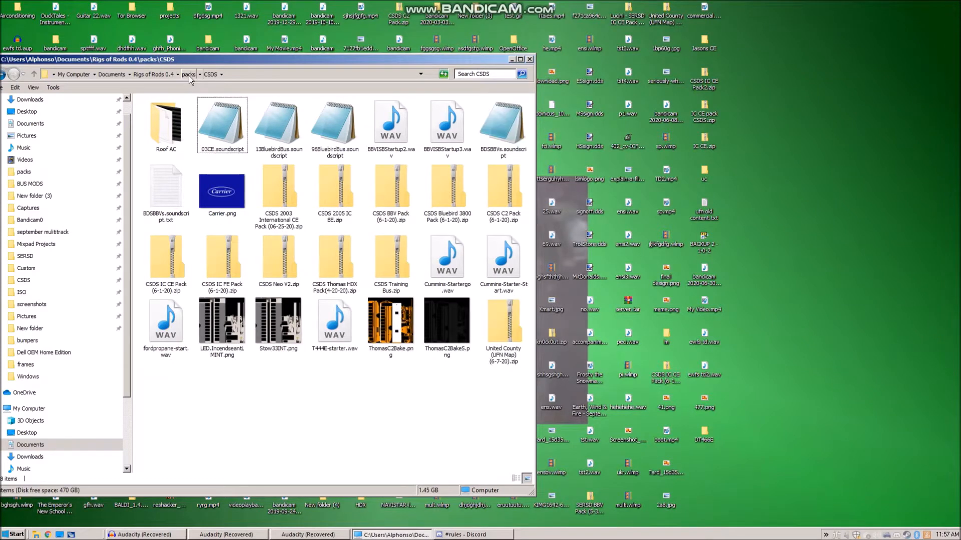
pyautogui.click(188, 75)
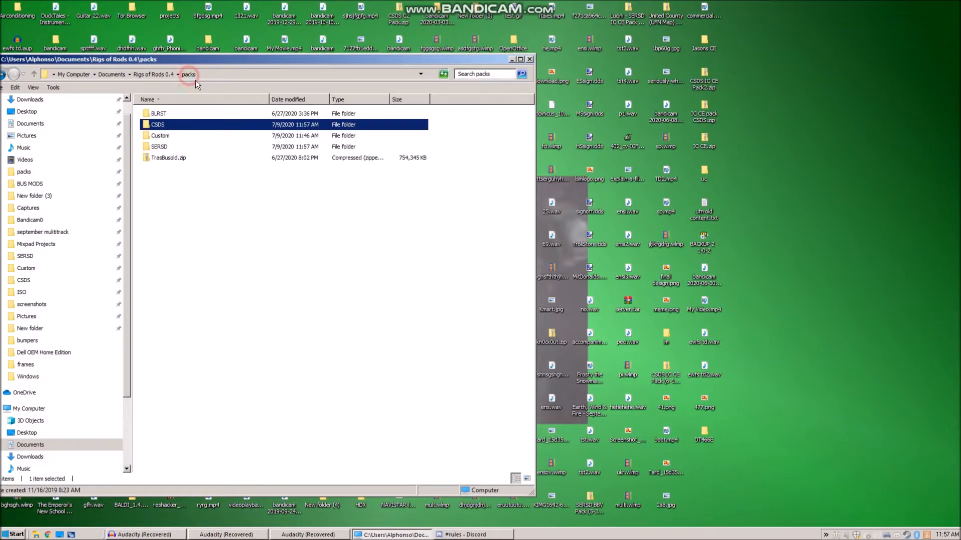
# Search the Custom folder in packs for csds and open CSDS 04 A3 FE Pack.zip.
pyautogui.click(175, 138)
pyautogui.doubleClick(174, 138)
pyautogui.click(470, 74)
pyautogui.write('csds')
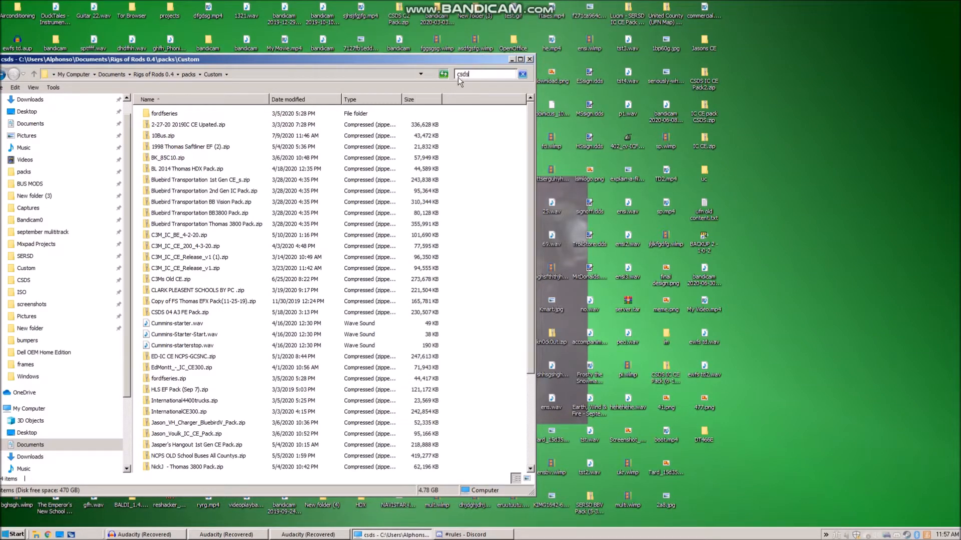
pyautogui.doubleClick(256, 112)
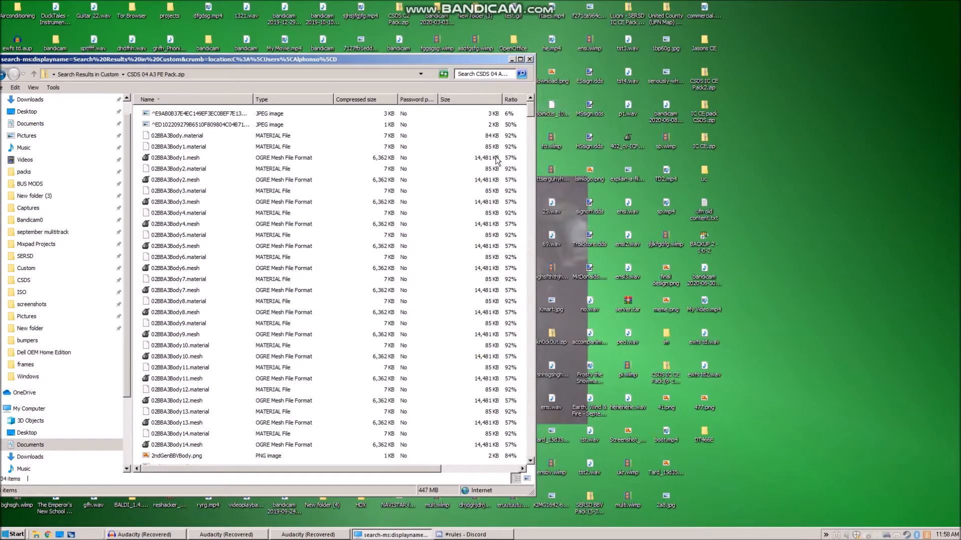
# Sort the archive by type and copy all six WAV files from the desktop's DT466E folder into it.
pyautogui.moveTo(531, 109)
pyautogui.mouseDown()
pyautogui.moveTo(537, 168)
pyautogui.moveTo(532, 102)
pyautogui.mouseUp()
pyautogui.click(289, 101)
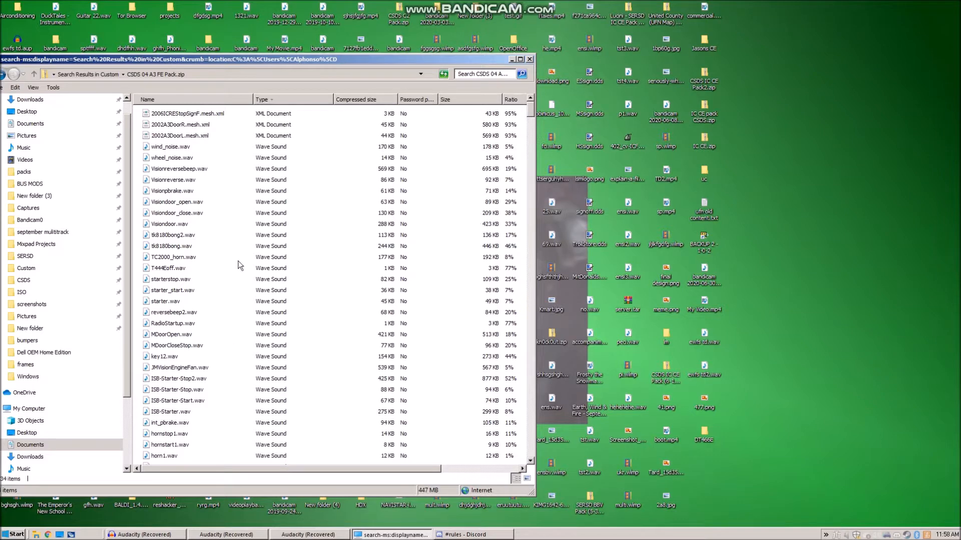
pyautogui.click(705, 438)
pyautogui.doubleClick(704, 438)
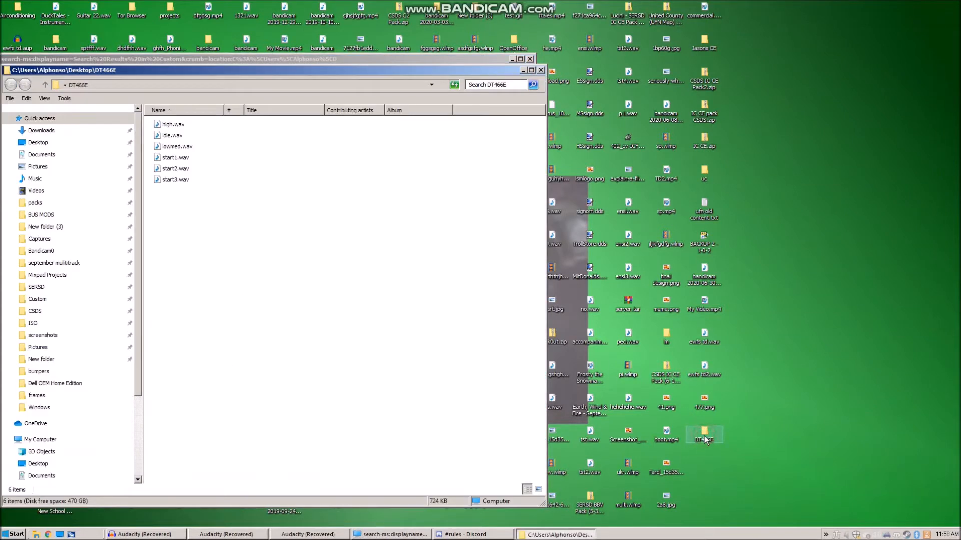
pyautogui.moveTo(133, 70); pyautogui.dragTo(586, 56)
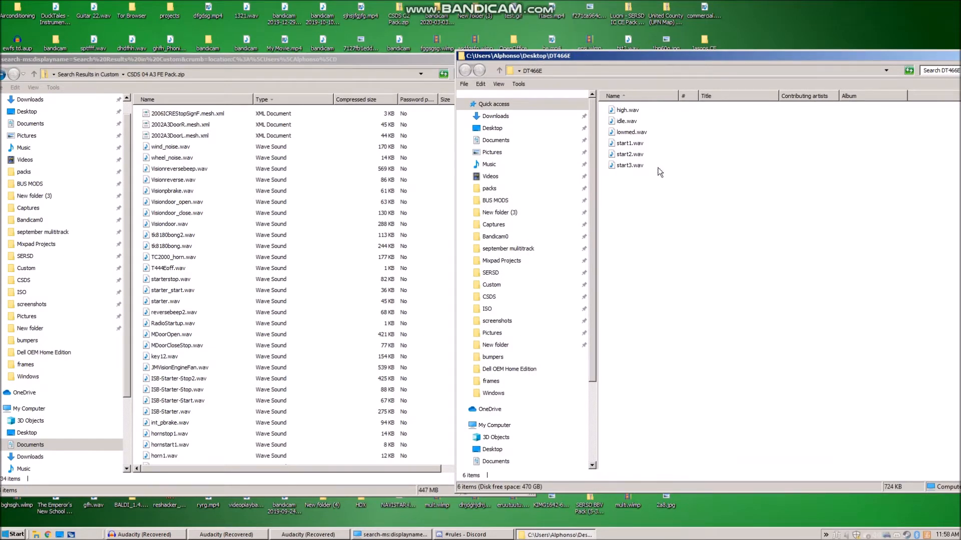
pyautogui.moveTo(664, 205); pyautogui.dragTo(375, 181)
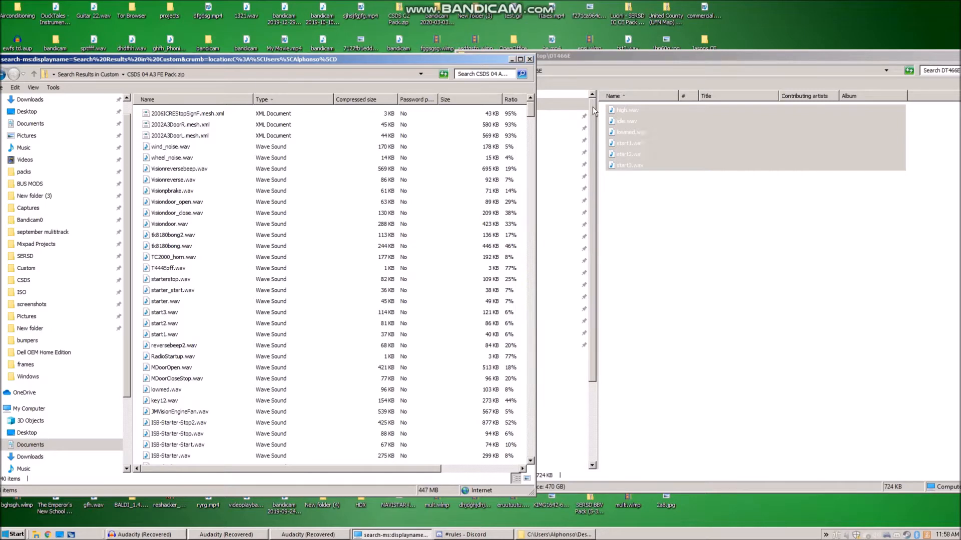
# Search the CSDS 04 A3 FE archive for .soundscript and open CSDSA3Sounds.soundscript.
pyautogui.click(493, 74)
pyautogui.write('.')
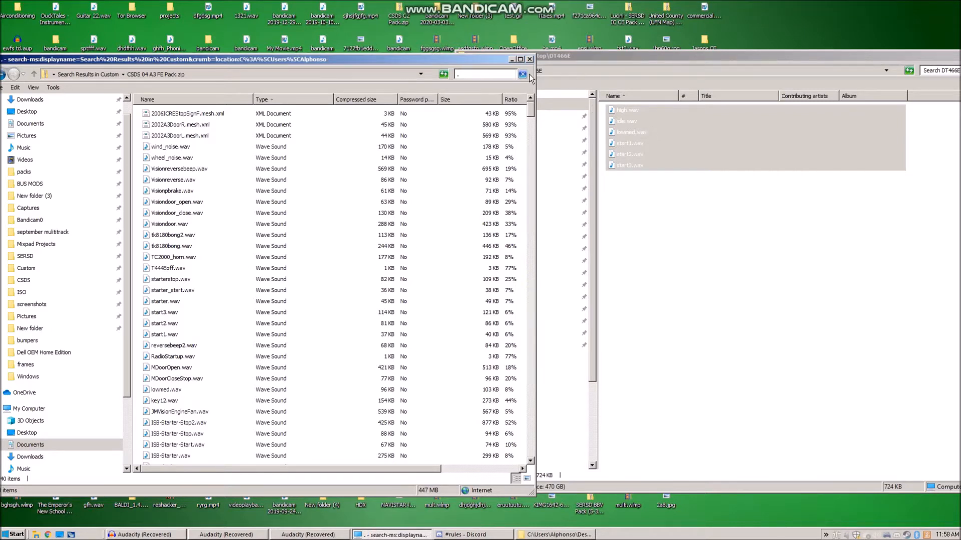
pyautogui.write('soundscript')
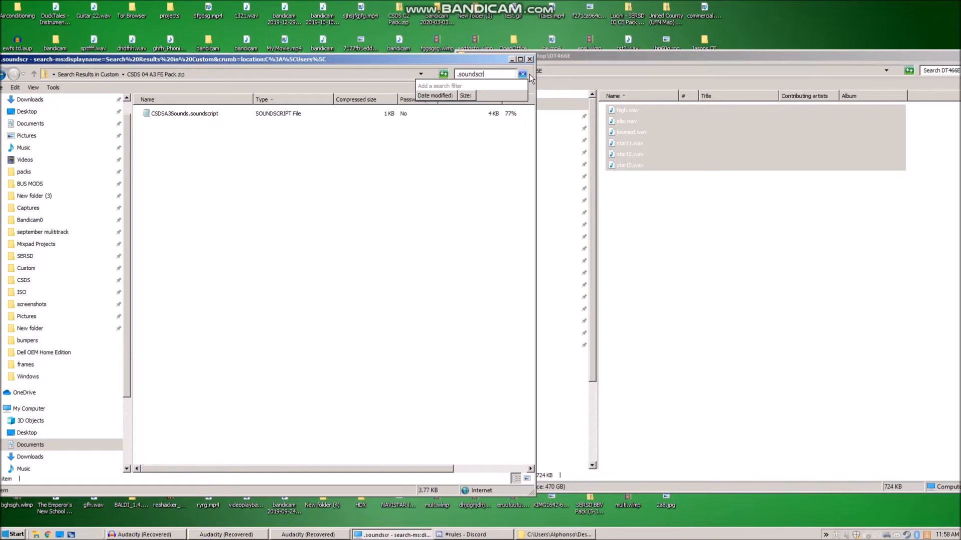
pyautogui.doubleClick(206, 114)
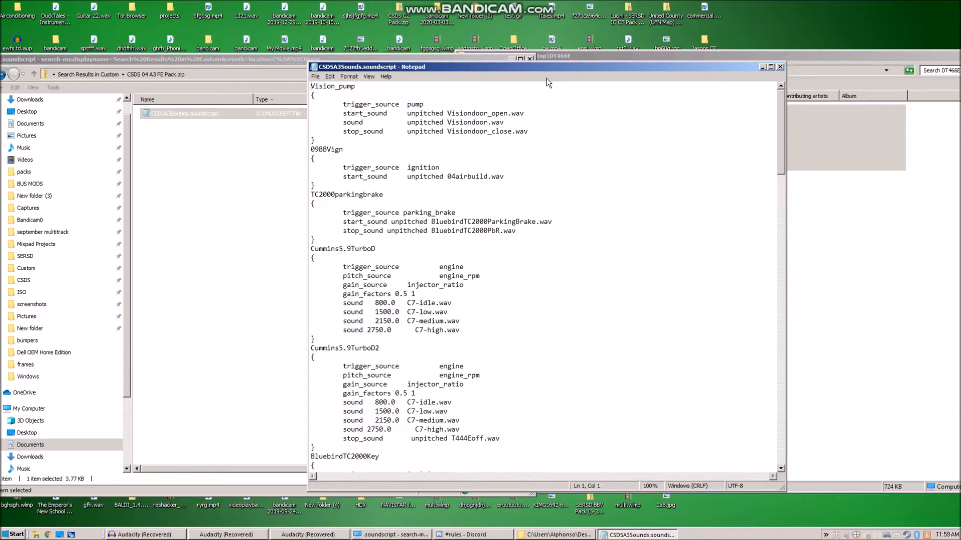
# Start a new DT466E block with an opening brace above Vision_pump at the beginning of the soundscript.
pyautogui.press('Return')
pyautogui.press('Up')
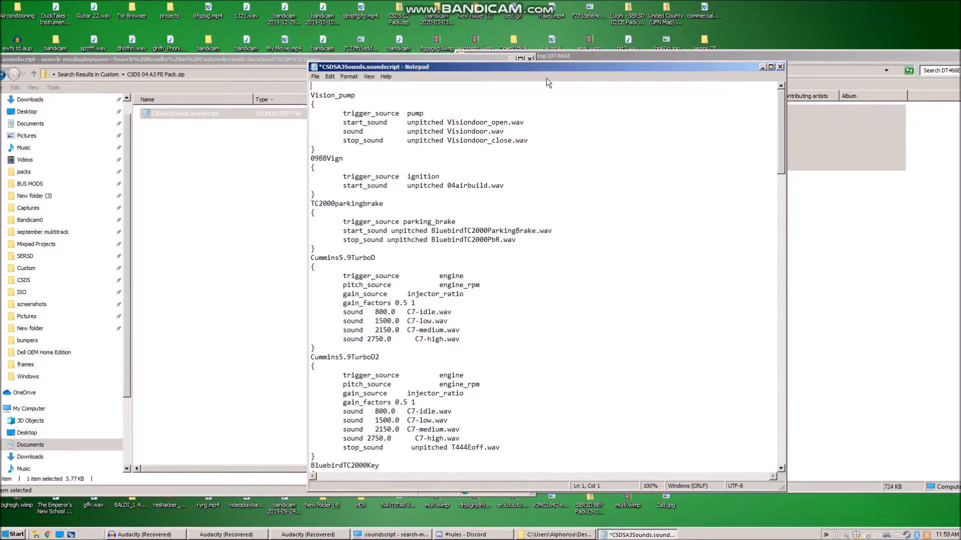
pyautogui.write('DT466E')
pyautogui.press('Return')
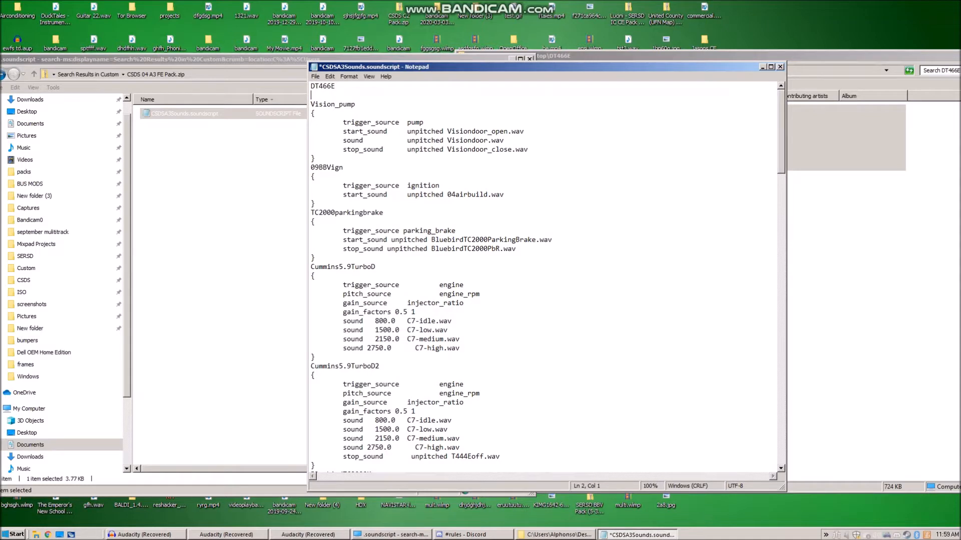
pyautogui.write('{')
pyautogui.press('Return')
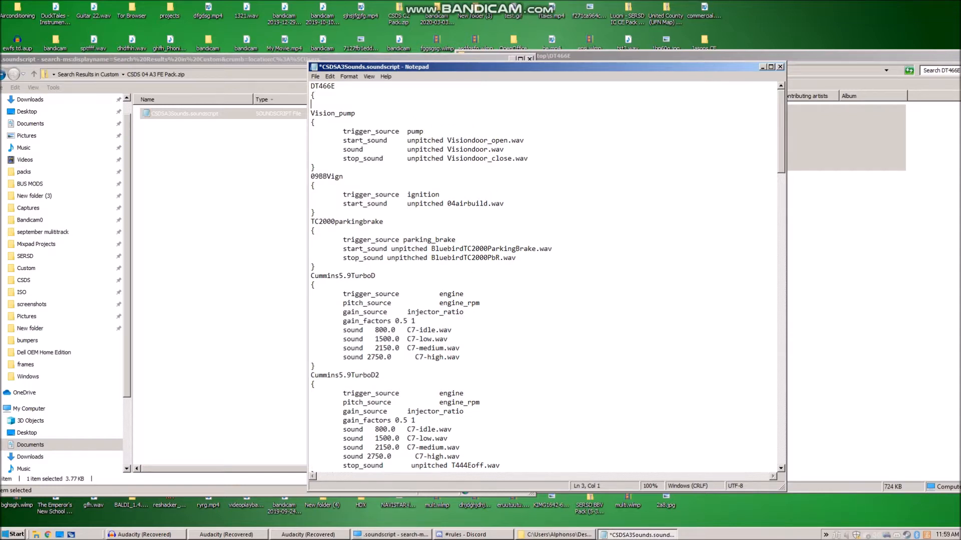
# Add an indented trigger_source line set to engine inside the DT466E block.
pyautogui.press('Tab')
pyautogui.write('trigger_source')
pyautogui.press('Tab')
pyautogui.write('engine')
pyautogui.press('Return')
pyautogui.press('Tab')
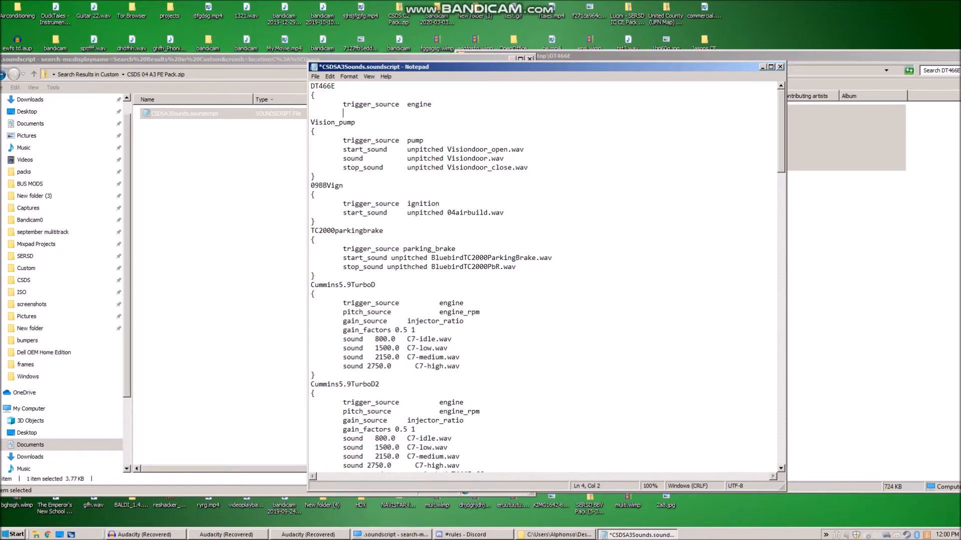
# Add gain_source injector_ratio and gain_factors 0.5 1 to the DT466E block, and begin a sound line.
pyautogui.write('gain_source')
pyautogui.press('Tab')
pyautogui.write('injector_ratio')
pyautogui.press('Return')
pyautogui.press('Tab')
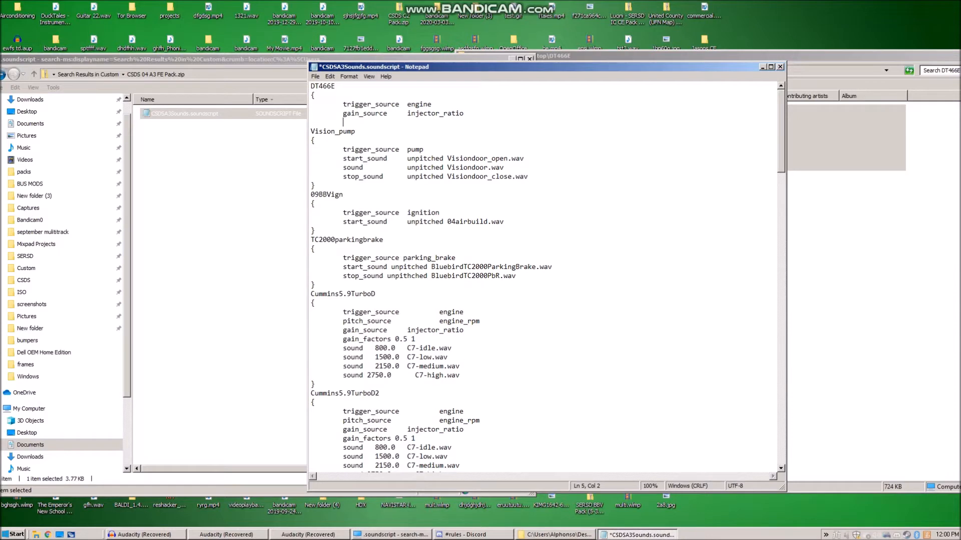
pyautogui.write('gain_factors\t0.5 1')
pyautogui.press('Return')
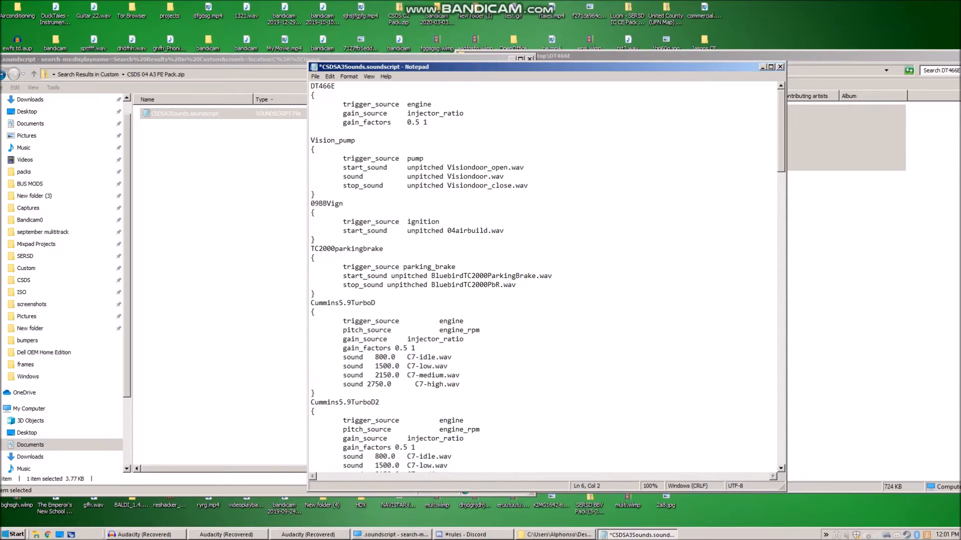
pyautogui.write('sound')
# Open CSDS 2003 International CE Pack (06-25-20).zip from CSDS, search it for .sounds, and open CollinNewCeSounds.soundscript.
pyautogui.click(596, 57)
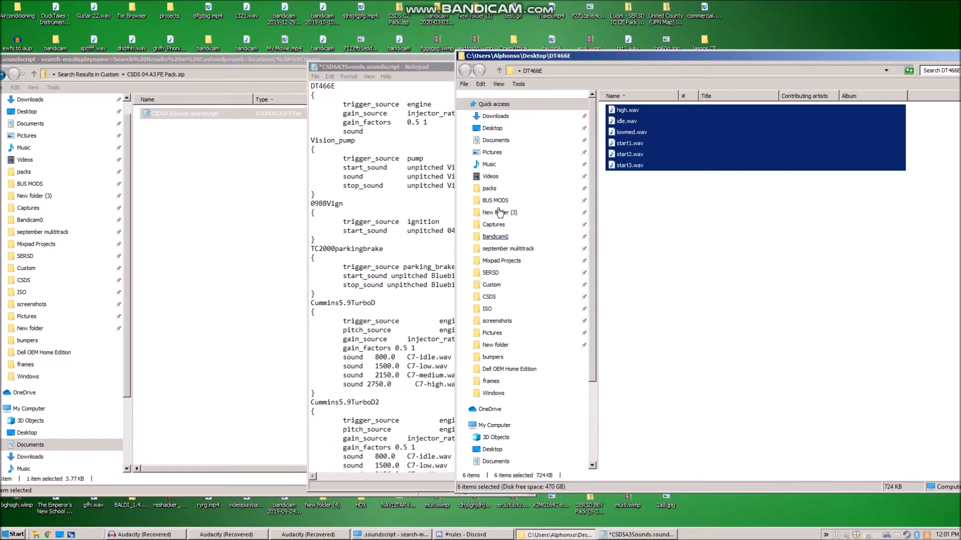
pyautogui.click(489, 297)
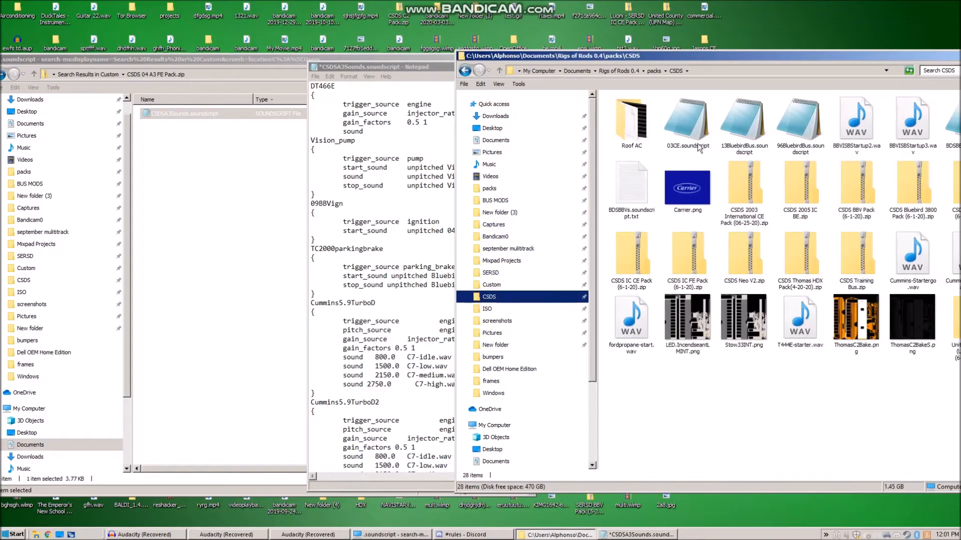
pyautogui.doubleClick(752, 192)
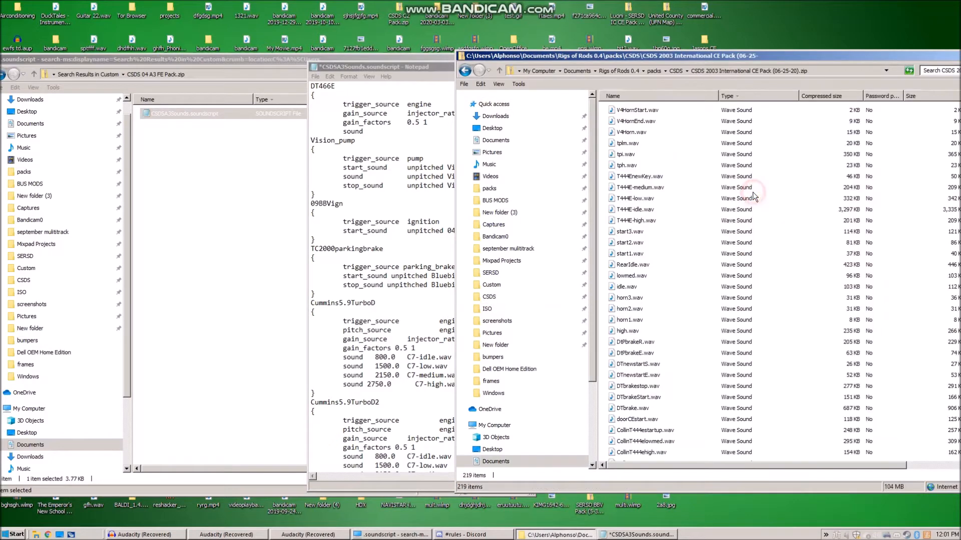
pyautogui.click(941, 71)
pyautogui.write('.sounds')
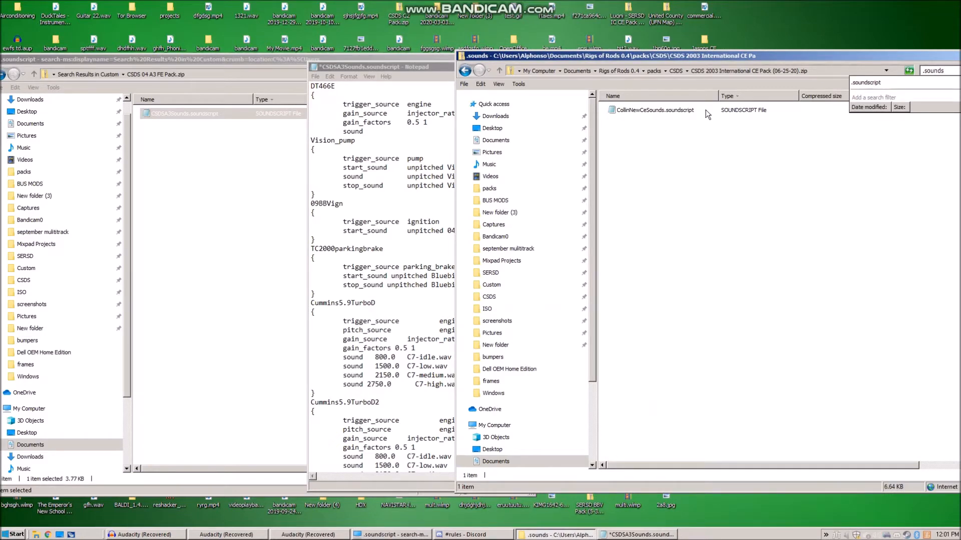
pyautogui.doubleClick(706, 111)
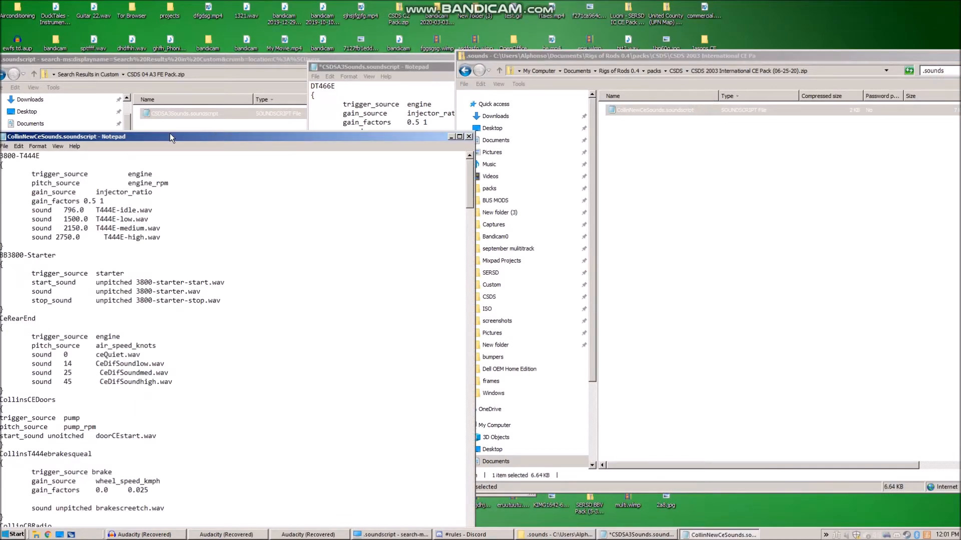
# Examine the DT466E entry in CollinNewCeSounds.soundscript and close the file.
pyautogui.moveTo(136, 135); pyautogui.dragTo(513, 13)
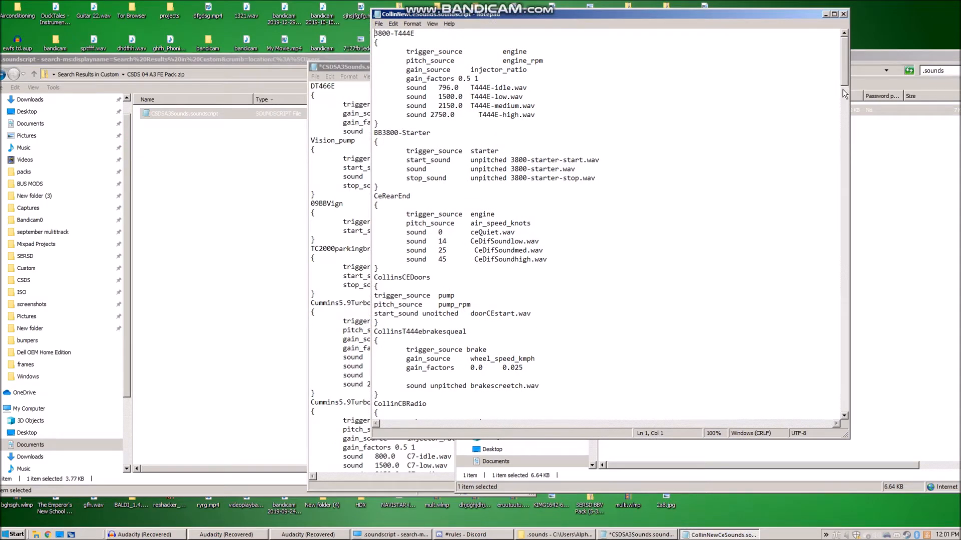
pyautogui.moveTo(846, 74); pyautogui.dragTo(854, 121)
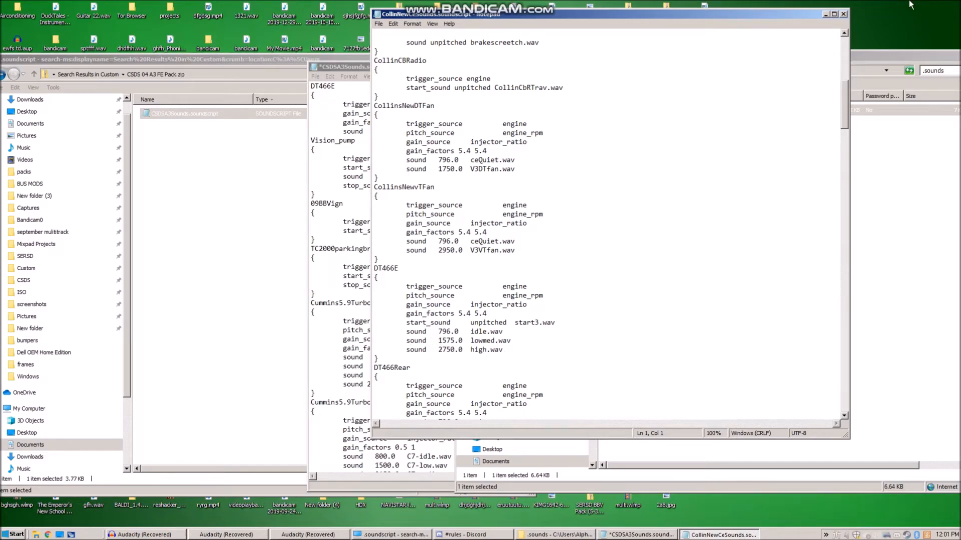
pyautogui.click(842, 15)
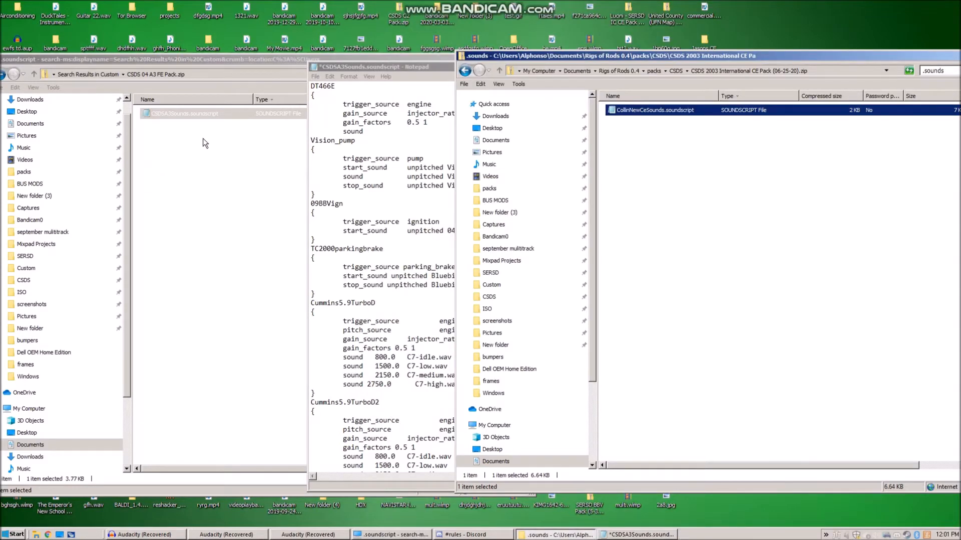
# Return to CSDSA3Sounds.soundscript, add a tab after sound in the DT466E block, and examine the other sound entries for reference.
pyautogui.moveTo(369, 70); pyautogui.dragTo(289, 52)
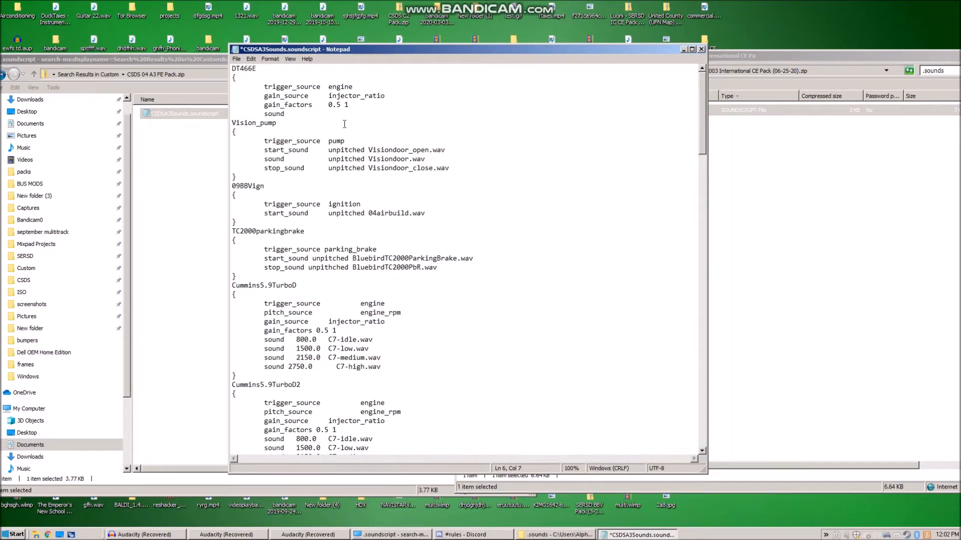
pyautogui.press('Tab')
pyautogui.scroll(-1, 397, 277)
pyautogui.scroll(-2, 397, 278)
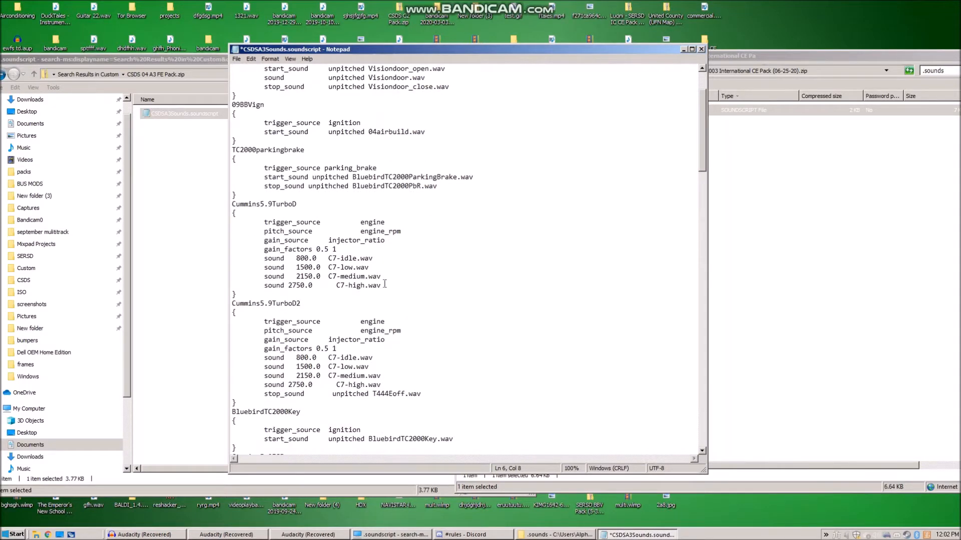
pyautogui.scroll(-8, 374, 276)
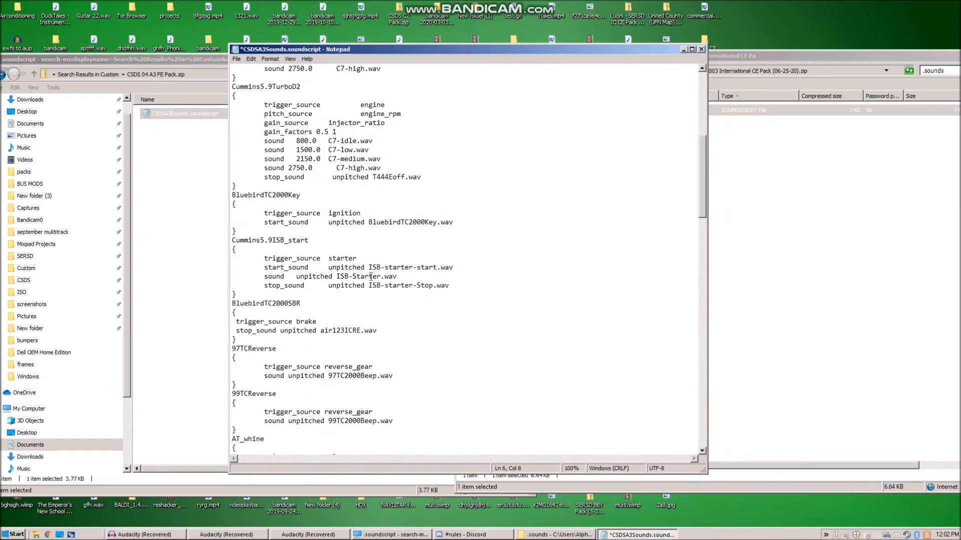
pyautogui.scroll(-4, 375, 278)
pyautogui.scroll(-14, 375, 280)
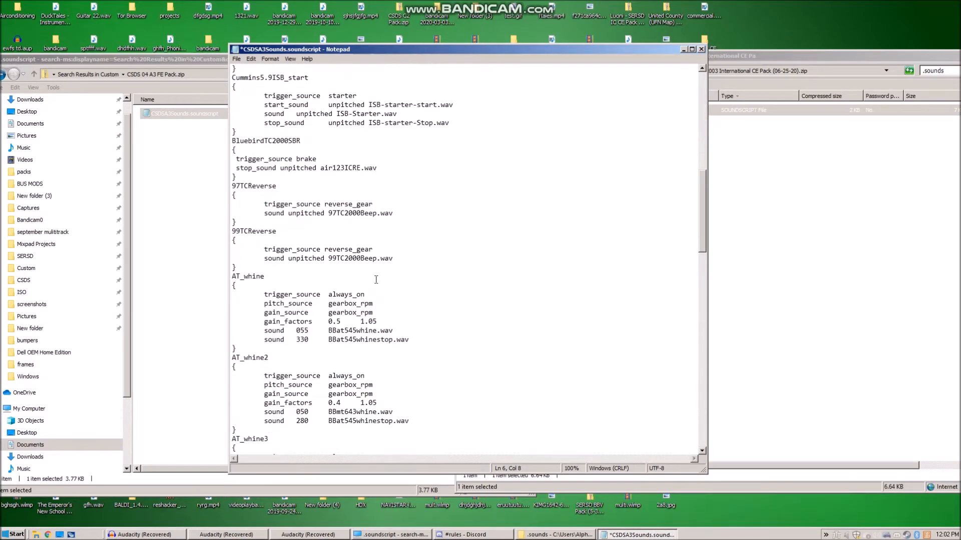
pyautogui.scroll(-3, 376, 280)
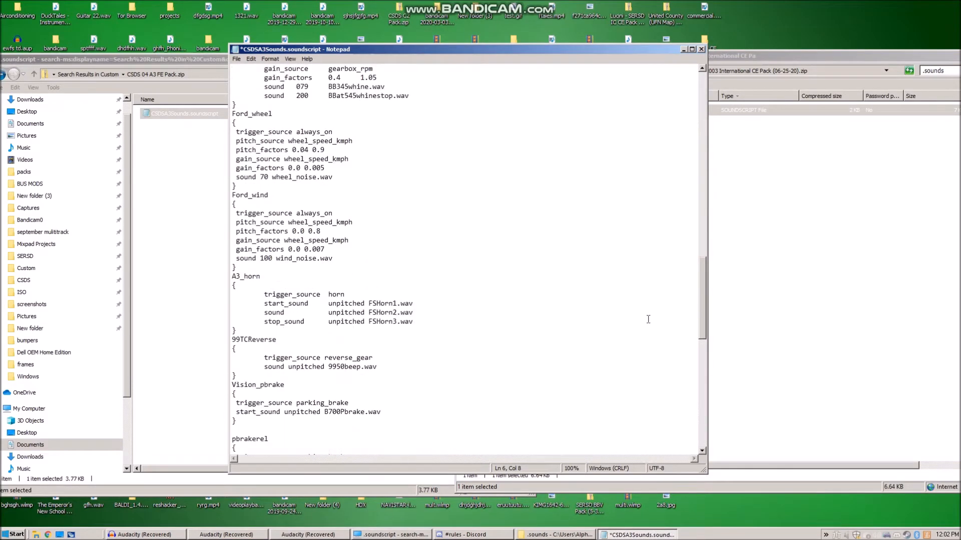
pyautogui.moveTo(702, 219); pyautogui.dragTo(718, 71)
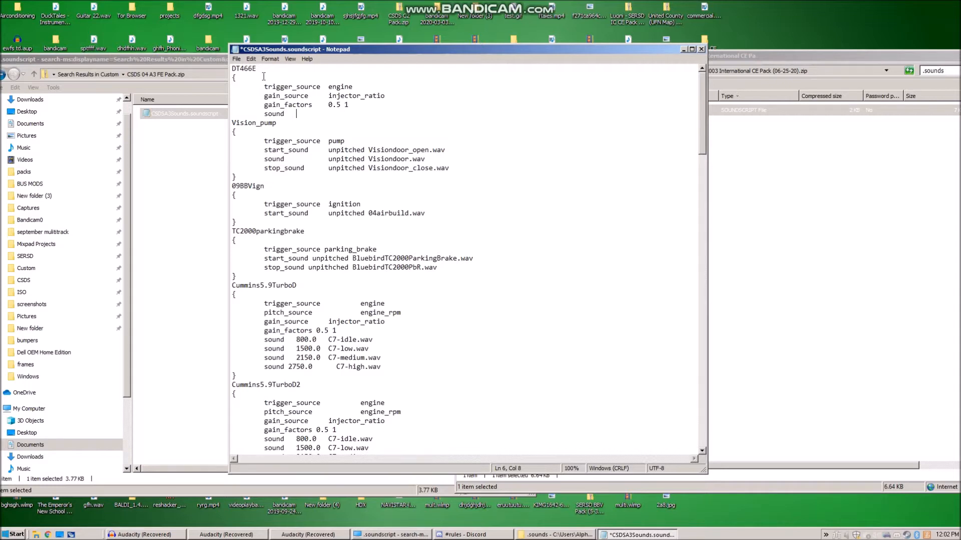
# Complete the DT466E sound line with 800.0 and idle.wav, and begin another indented sound line below it.
pyautogui.write('800.0')
pyautogui.write('idle.wav')
pyautogui.press('Return')
pyautogui.press('Tab')
pyautogui.write('sound')
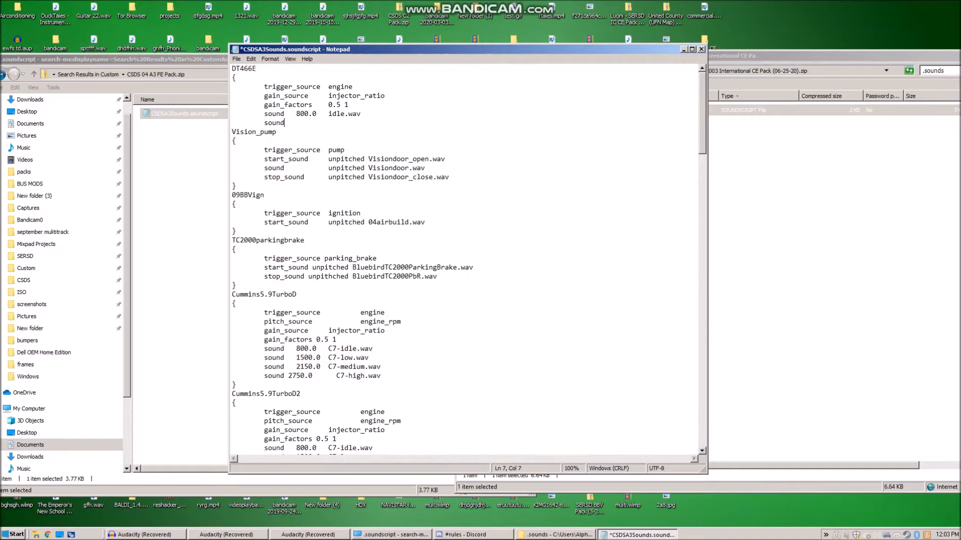
# Reopen CollinNewCeSounds.soundscript, examine the sound values in its DT466E entry, close it and return to CSDSA3Sounds.soundscript.
pyautogui.doubleClick(768, 107)
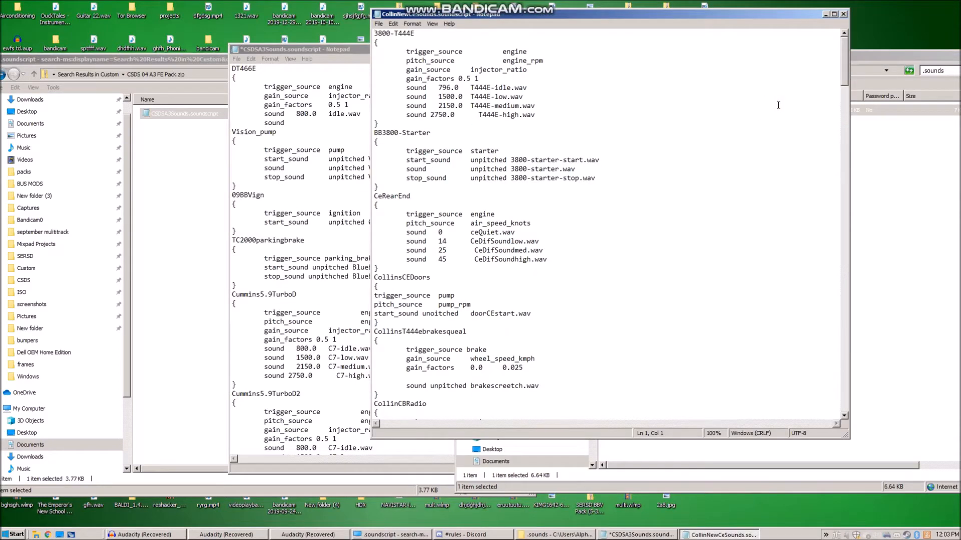
pyautogui.scroll(-12, 595, 283)
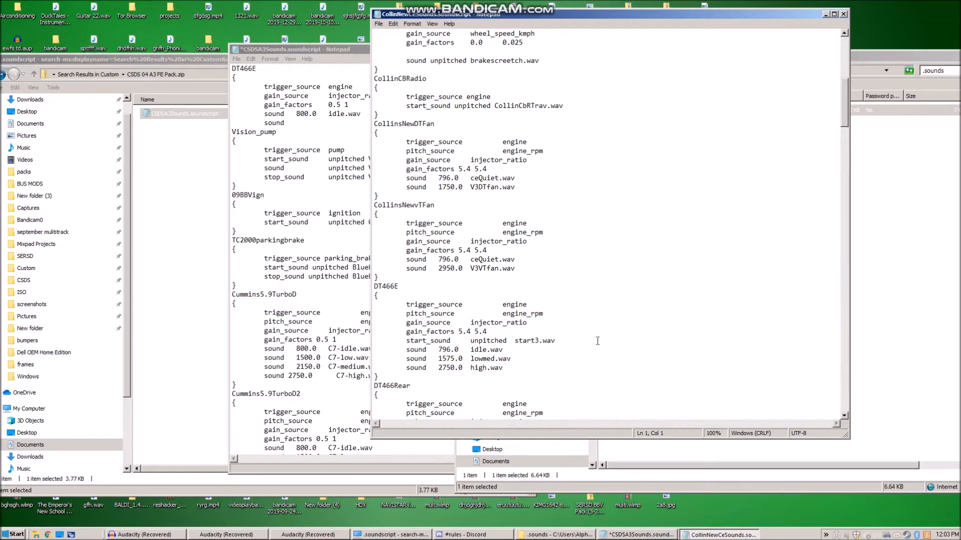
pyautogui.click(843, 14)
pyautogui.click(323, 52)
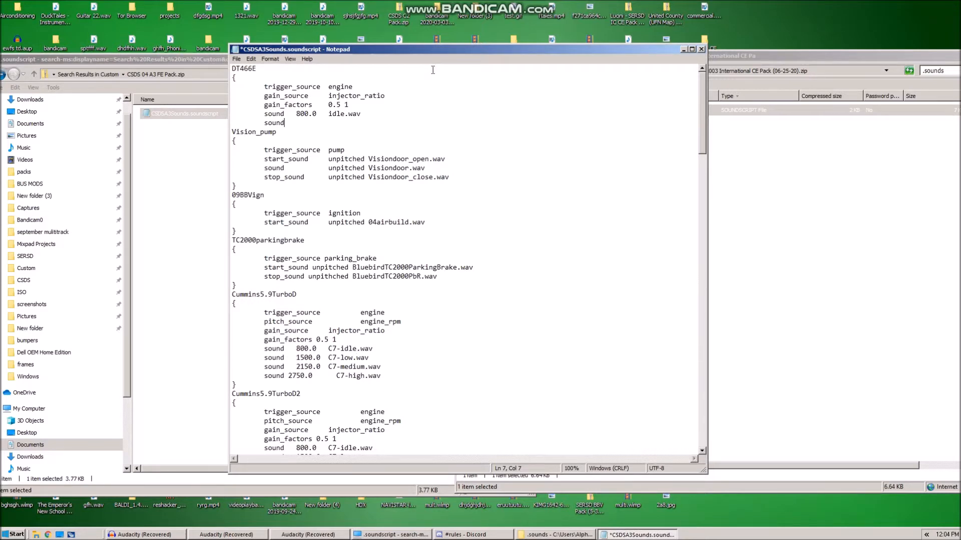
# Complete the second DT466E sound line with 1575.0 and lowmed.wav, and check the WAV file names in the DT466E folder.
pyautogui.press('Tab')
pyautogui.write('1575.0\tlowmed.wav')
pyautogui.click(728, 52)
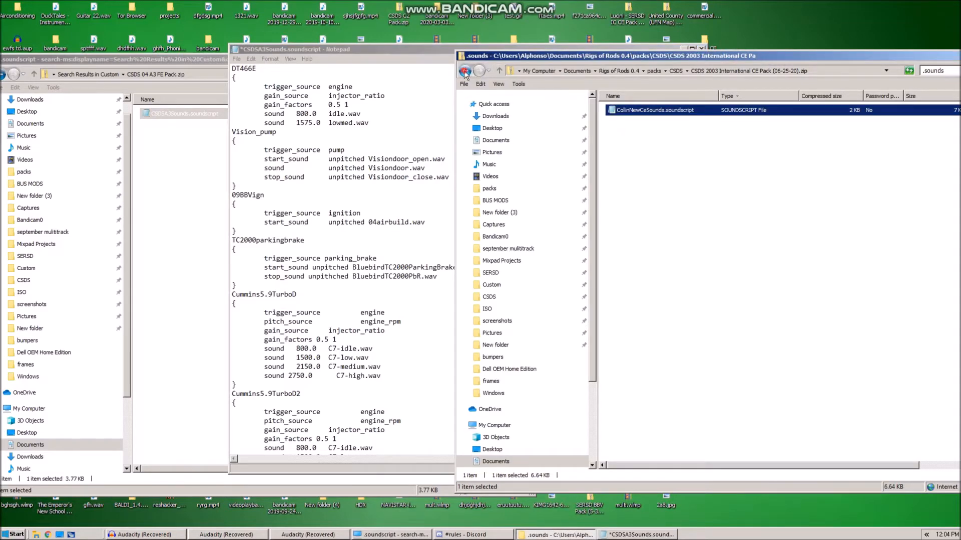
pyautogui.click(465, 71)
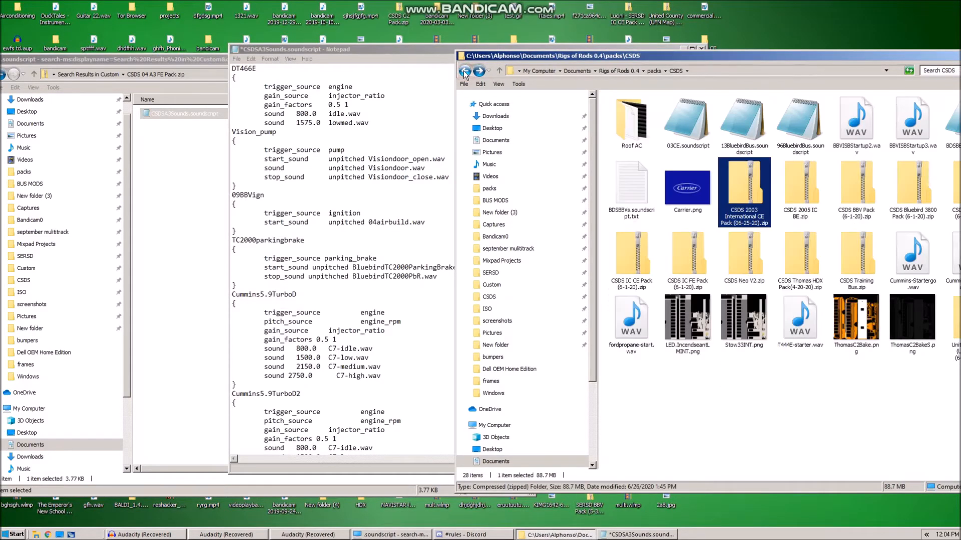
pyautogui.click(464, 72)
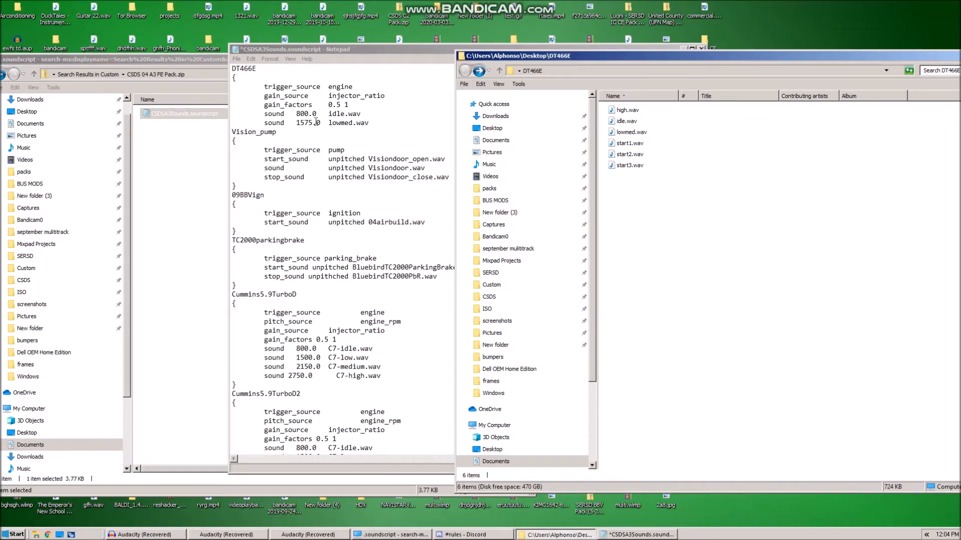
pyautogui.click(260, 55)
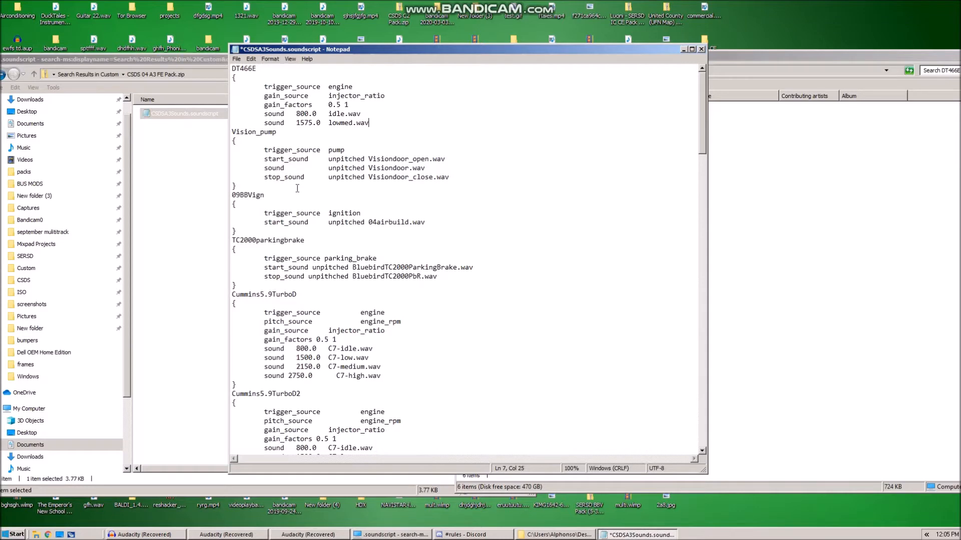
# Add a third DT466E sound line with 2750.0 and high.wav, and close the block with a brace.
pyautogui.press('Return')
pyautogui.press('Tab')
pyautogui.write('sound\t')
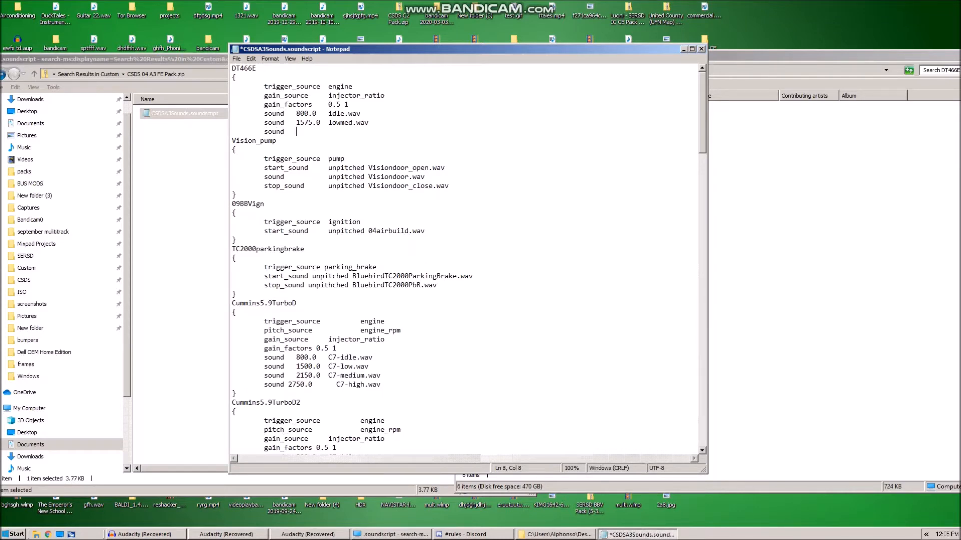
pyautogui.write('2750.0hign.wav')
pyautogui.press('Return')
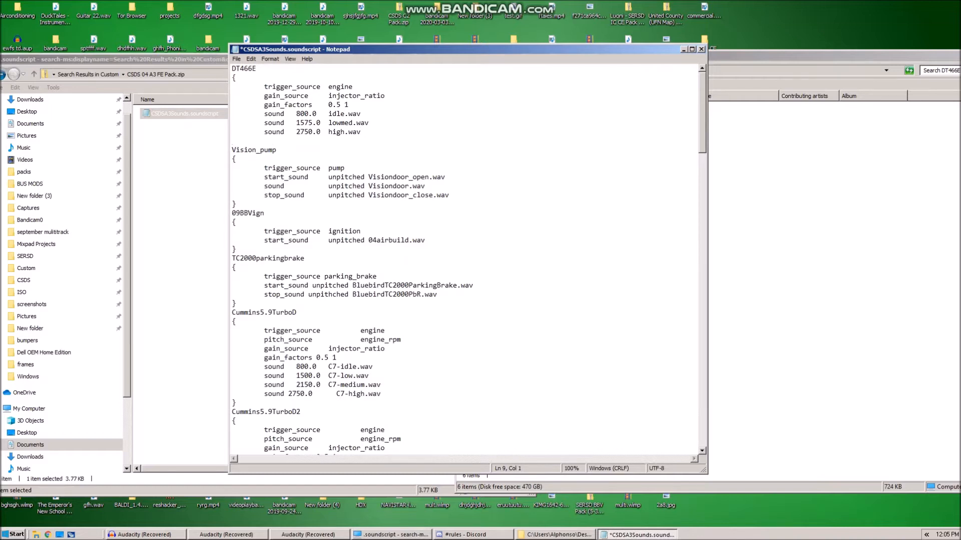
pyautogui.write('}')
pyautogui.press('Return')
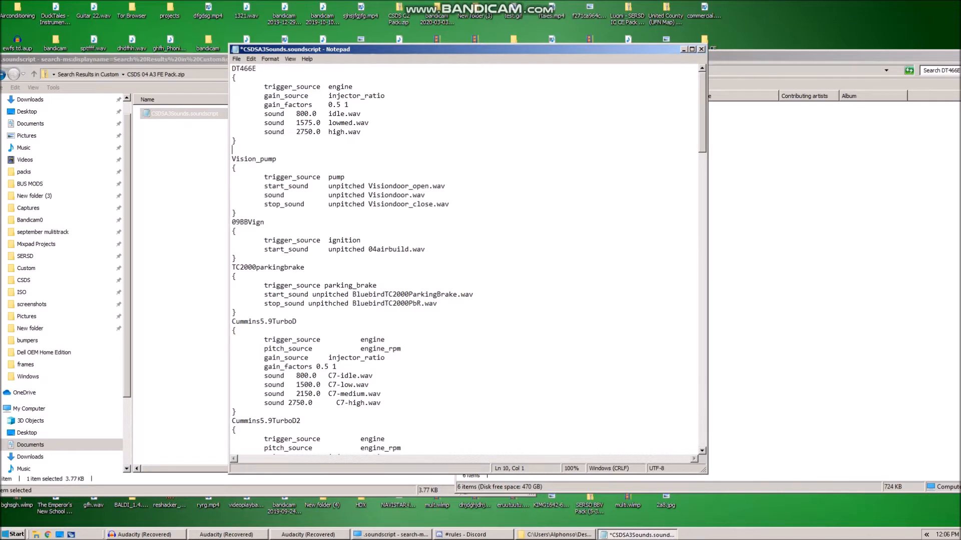
# Start a DT466Estart block below DT466E with an opening brace and trigger_source starter.
pyautogui.write('DT466Estart')
pyautogui.press('Return')
pyautogui.write('{')
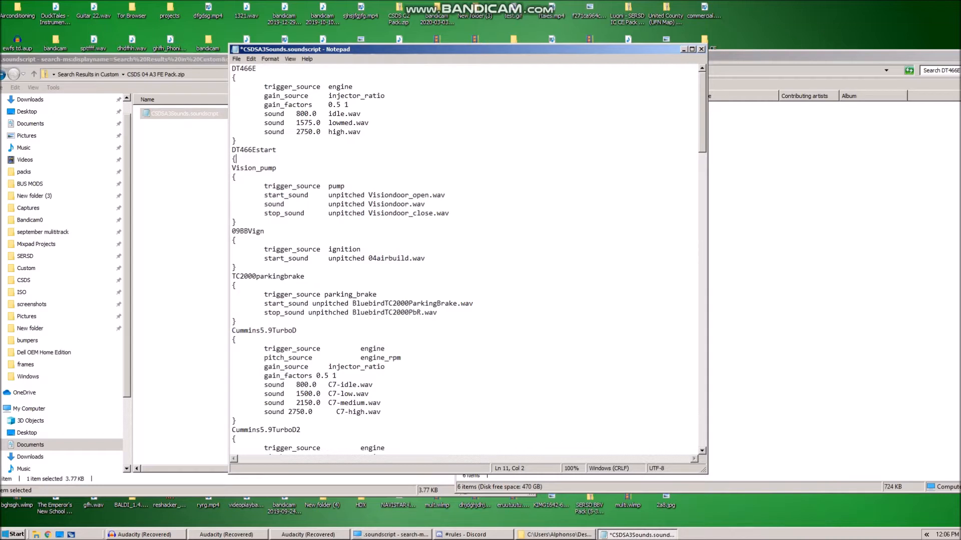
pyautogui.press('Return')
pyautogui.write('tr')
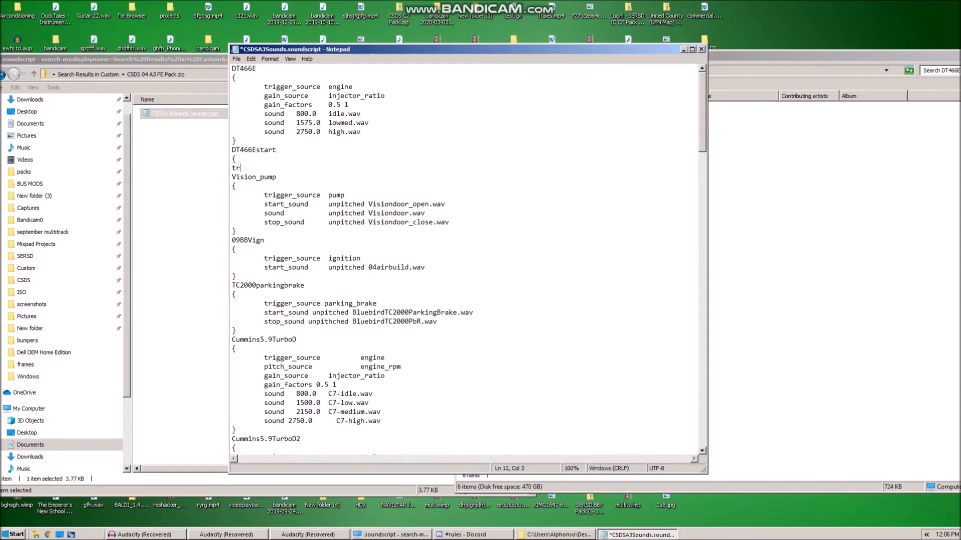
pyautogui.write('igger_source starer')
pyautogui.press('BackSpace')
pyautogui.press('BackSpace')
pyautogui.write('trt')
pyautogui.press('BackSpace')
pyautogui.press('BackSpace')
pyautogui.write('er')
# Consult the other starter entries, indent the trigger_source line in DT466Estart, and add an indented start_sound line below it.
pyautogui.moveTo(702, 140); pyautogui.dragTo(705, 198)
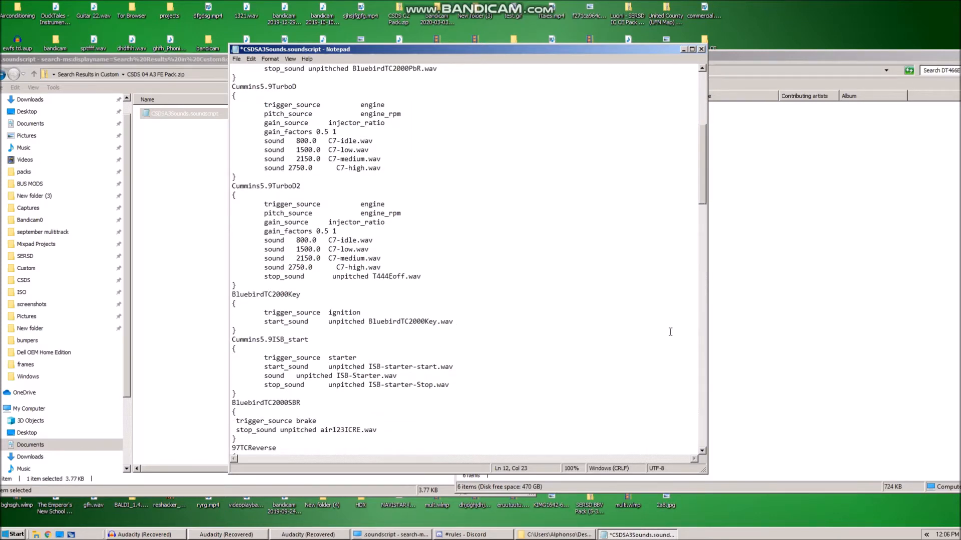
pyautogui.moveTo(702, 151); pyautogui.dragTo(699, 102)
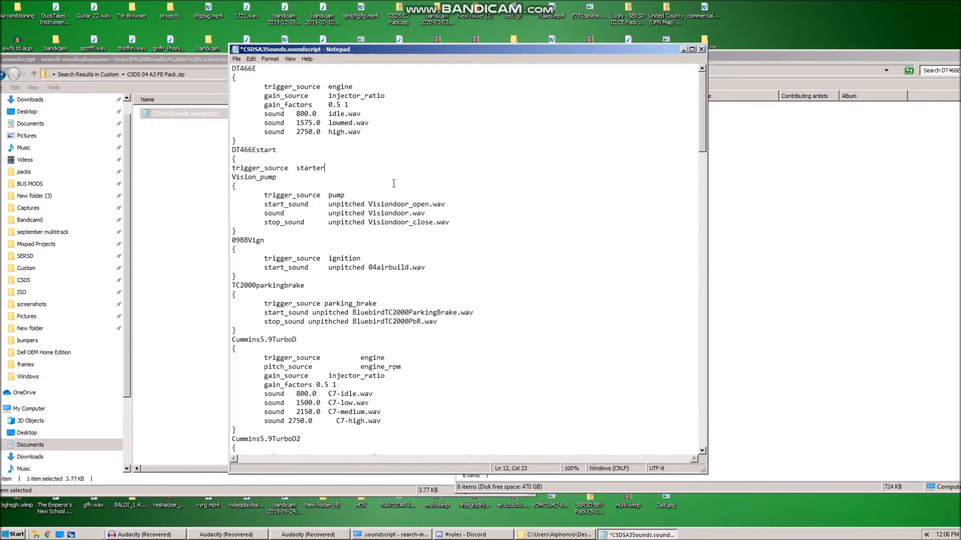
pyautogui.click(325, 168)
pyautogui.press('Return')
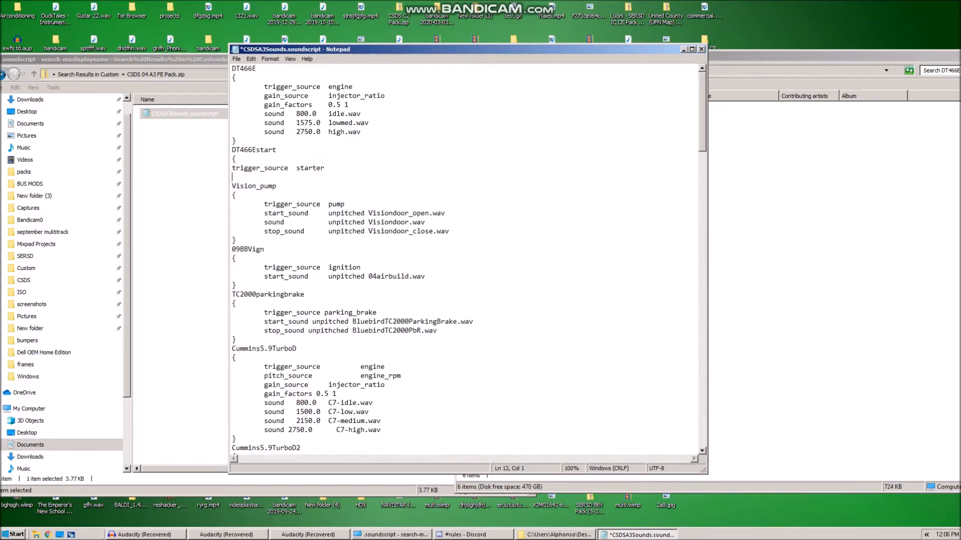
pyautogui.write('sound')
pyautogui.press('Left')
pyautogui.press('Left')
pyautogui.press('Left')
pyautogui.press('Left')
pyautogui.press('Up')
pyautogui.press('Tab')
pyautogui.press('Down')
pyautogui.press('Left')
pyautogui.press('Left')
pyautogui.press('Left')
pyautogui.press('Left')
pyautogui.press('Left')
pyautogui.press('Tab')
pyautogui.write('sta')
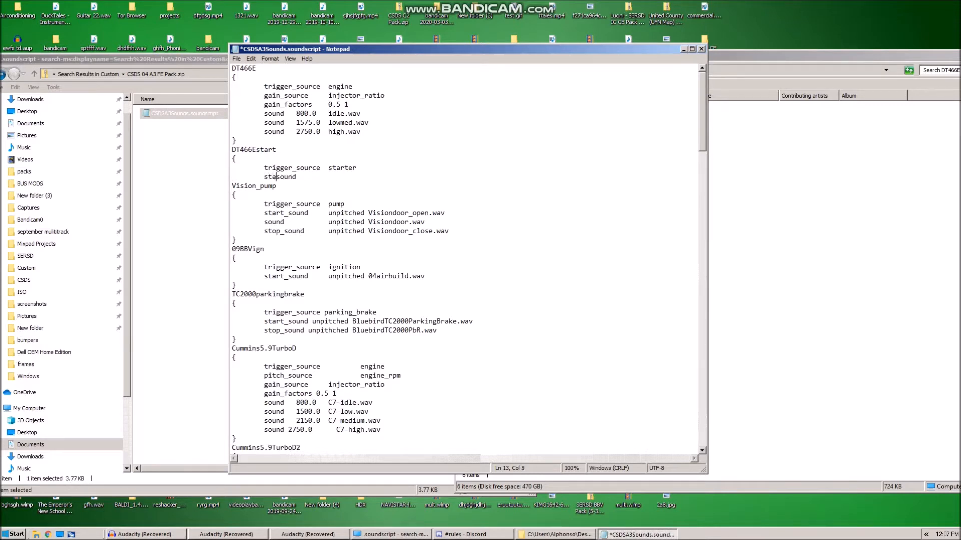
pyautogui.write('rt_')
# Complete the start_sound line in DT466Estart with unpitched start1.wav, checking the name in the DT466E folder, and begin a new indented line.
pyautogui.click(324, 176)
pyautogui.press('Tab')
pyautogui.write('unpitched')
pyautogui.press('Tab')
pyautogui.click(767, 53)
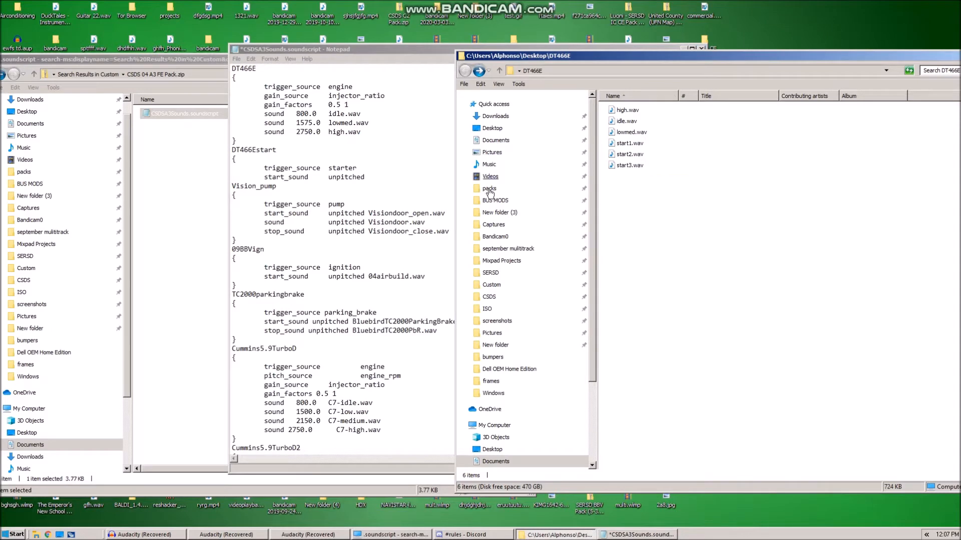
pyautogui.click(367, 173)
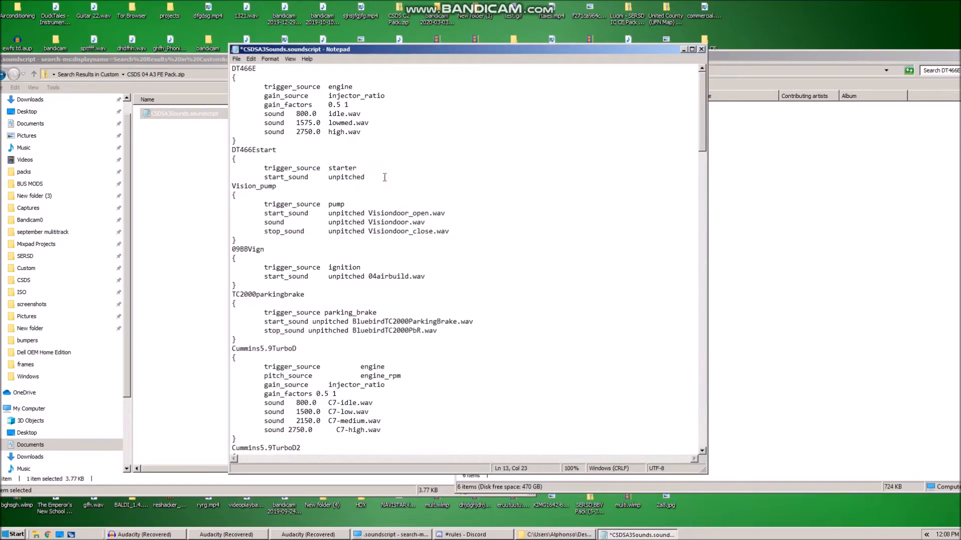
pyautogui.press('Tab')
pyautogui.write('start1.wav')
pyautogui.press('Return')
pyautogui.press('Tab')
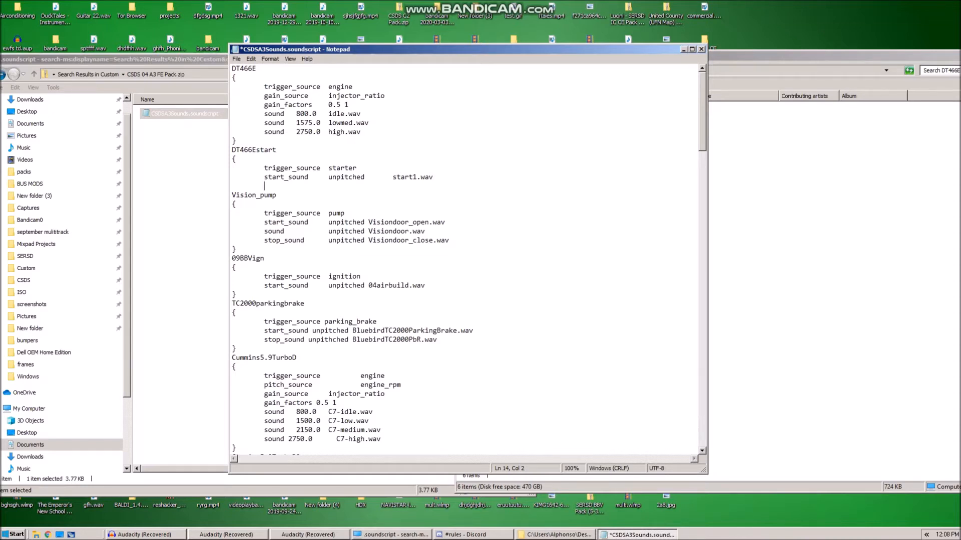
# Add sound unpitched start2.wav and stop_sound unpitched start3.wav to DT466Estart, and check the names against the DT466E folder.
pyautogui.write('sound\tunpitched\tstart2.wav')
pyautogui.press('Return')
pyautogui.press('Tab')
pyautogui.write('stop_sound\t')
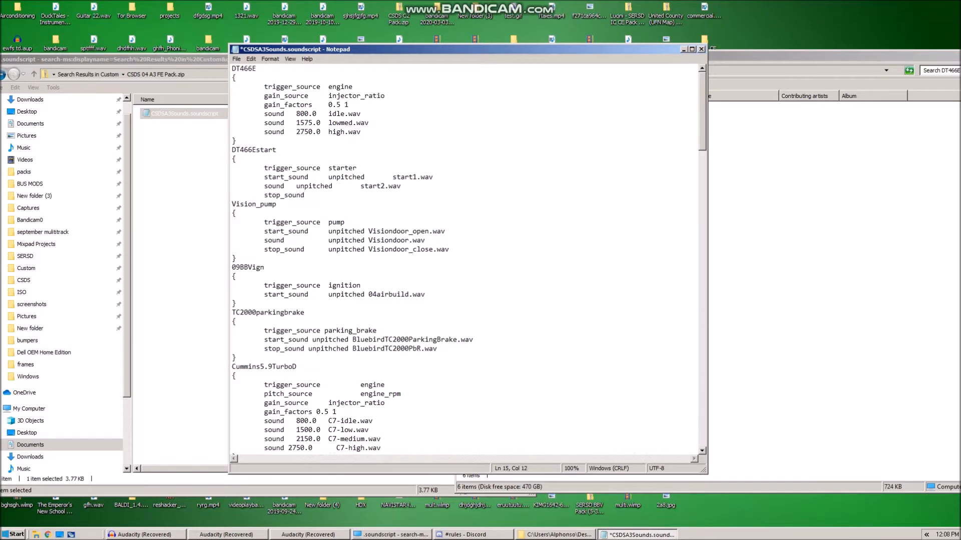
pyautogui.write('unpitched')
pyautogui.press('Tab')
pyautogui.write('start3.wav')
pyautogui.click(763, 234)
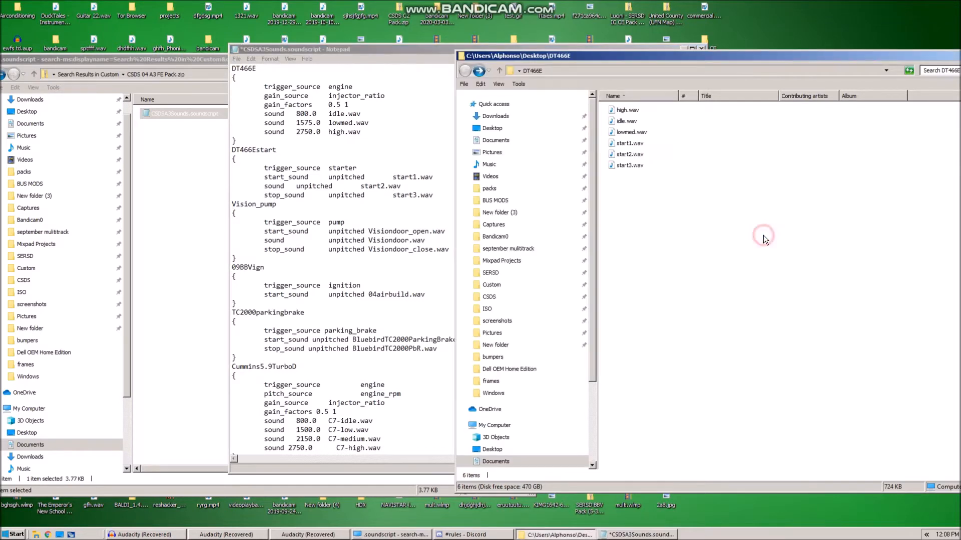
pyautogui.click(414, 46)
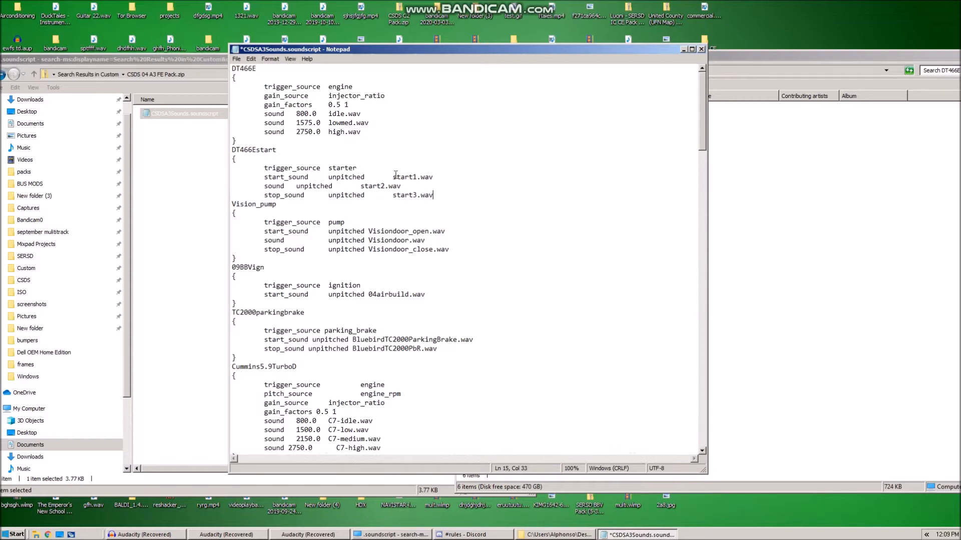
# Copy the stop_sound start3.wav line from DT466Estart into the DT466E block below gain_factors, and indent it.
pyautogui.click(432, 195)
pyautogui.moveTo(432, 196); pyautogui.dragTo(266, 195)
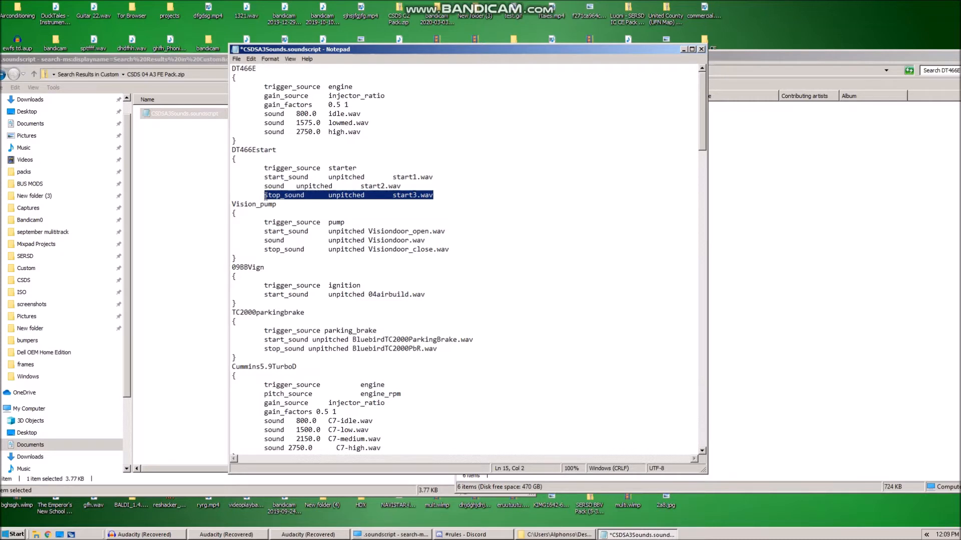
pyautogui.rightClick(266, 197)
pyautogui.click(293, 220)
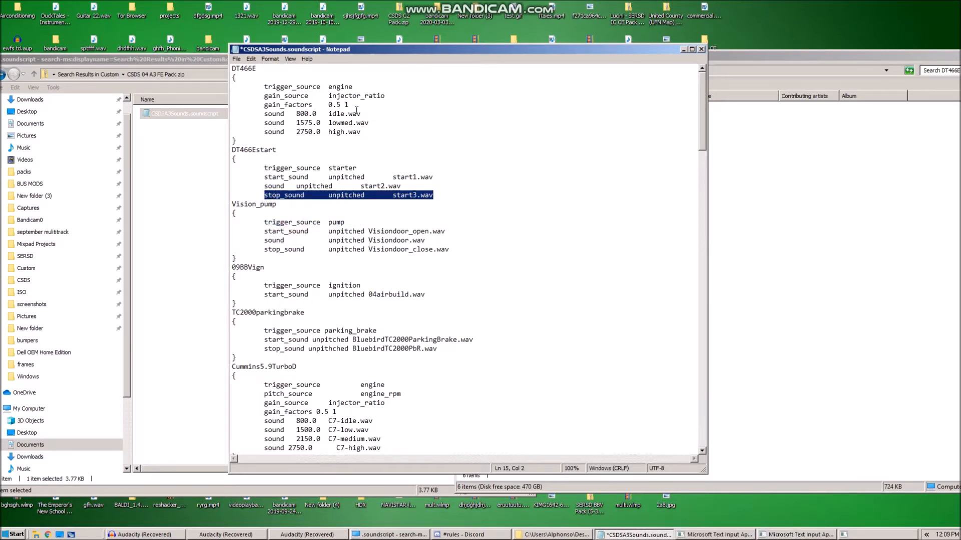
pyautogui.click(356, 106)
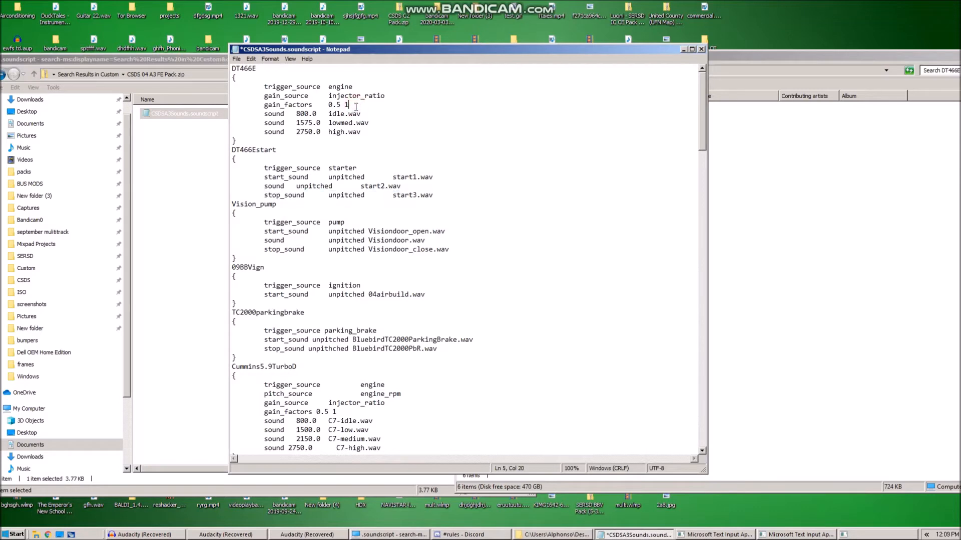
pyautogui.press('Return')
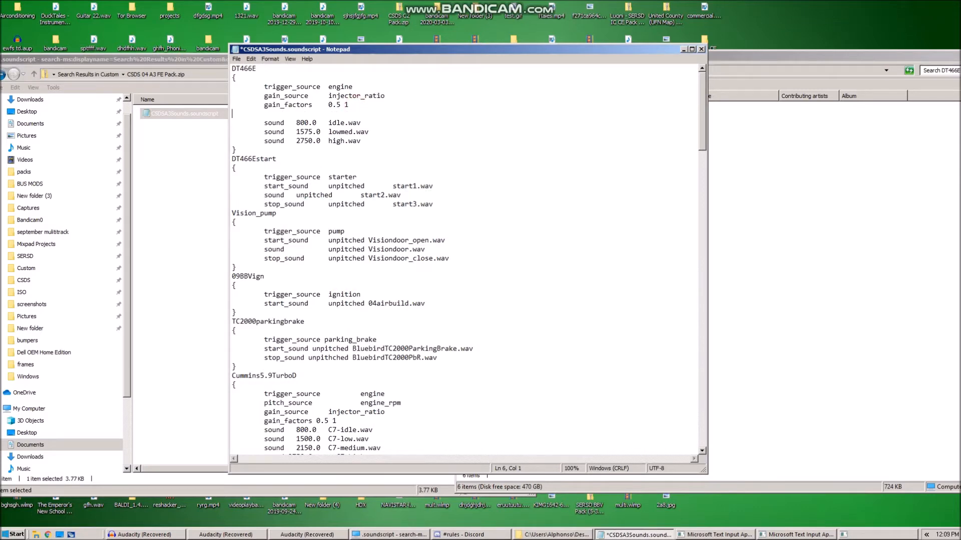
pyautogui.hotkey('ctrl', 'v')
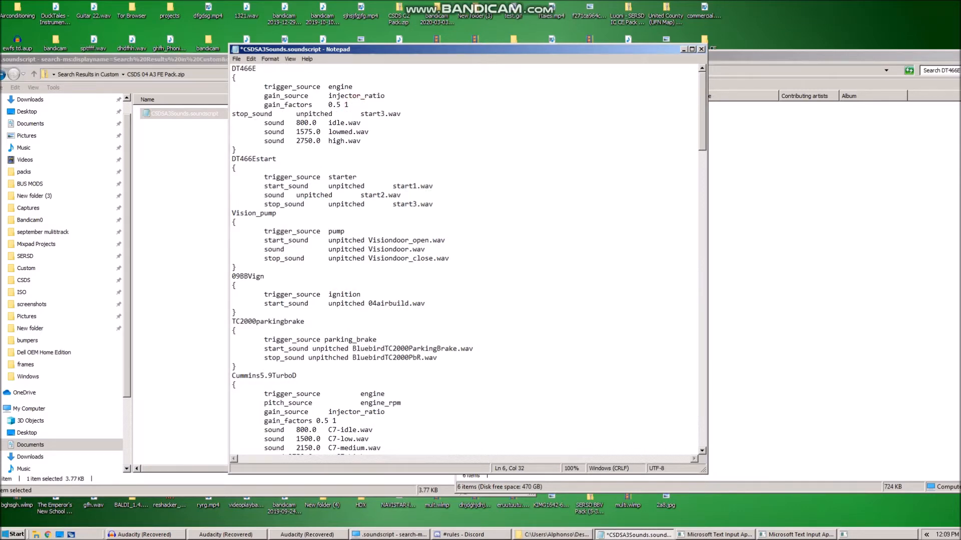
pyautogui.press('Up')
pyautogui.press('Left')
pyautogui.press('Left')
pyautogui.press('Left')
pyautogui.press('Left')
pyautogui.press('Left')
pyautogui.press('Left')
pyautogui.press('Left')
pyautogui.press('Left')
pyautogui.press('Left')
pyautogui.press('Left')
pyautogui.press('Left')
pyautogui.press('Left')
pyautogui.press('Left')
pyautogui.press('Left')
pyautogui.press('Left')
pyautogui.press('Left')
pyautogui.press('Left')
pyautogui.press('Left')
pyautogui.press('Tab')
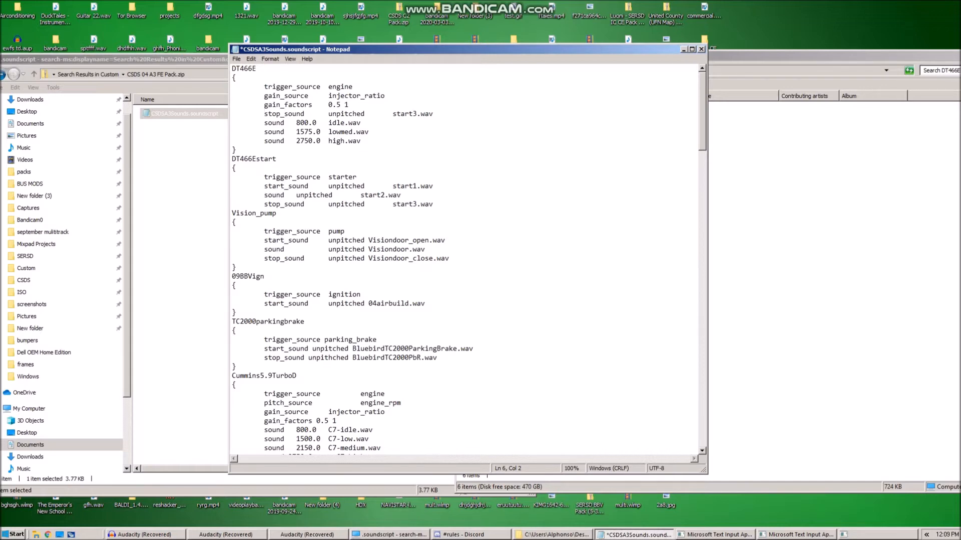
# Try to change stop_sound to start_sound in the line copied into the DT466E block.
pyautogui.press('Right')
pyautogui.press('Right')
pyautogui.press('Delete')
pyautogui.press('Delete')
pyautogui.press('BackSpace')
pyautogui.write('artt')
# Delete the copied start3.wav line from the DT466E block, including its empty line.
pyautogui.press('Right')
pyautogui.press('Right')
pyautogui.press('Right')
pyautogui.press('Right')
pyautogui.press('Right')
pyautogui.press('Right')
pyautogui.press('Right')
pyautogui.press('Right')
pyautogui.press('Right')
pyautogui.press('Right')
pyautogui.press('Right')
pyautogui.press('Right')
pyautogui.press('Right')
pyautogui.press('Right')
pyautogui.press('Right')
pyautogui.press('Delete')
pyautogui.press('BackSpace')
pyautogui.press('BackSpace')
pyautogui.press('BackSpace')
pyautogui.press('BackSpace')
pyautogui.press('BackSpace')
pyautogui.press('BackSpace')
pyautogui.press('BackSpace')
pyautogui.press('BackSpace')
pyautogui.press('BackSpace')
pyautogui.press('BackSpace')
pyautogui.press('BackSpace')
pyautogui.press('BackSpace')
pyautogui.press('BackSpace')
pyautogui.press('BackSpace')
pyautogui.press('BackSpace')
pyautogui.press('BackSpace')
pyautogui.press('BackSpace')
pyautogui.press('BackSpace')
pyautogui.press('BackSpace')
pyautogui.press('BackSpace')
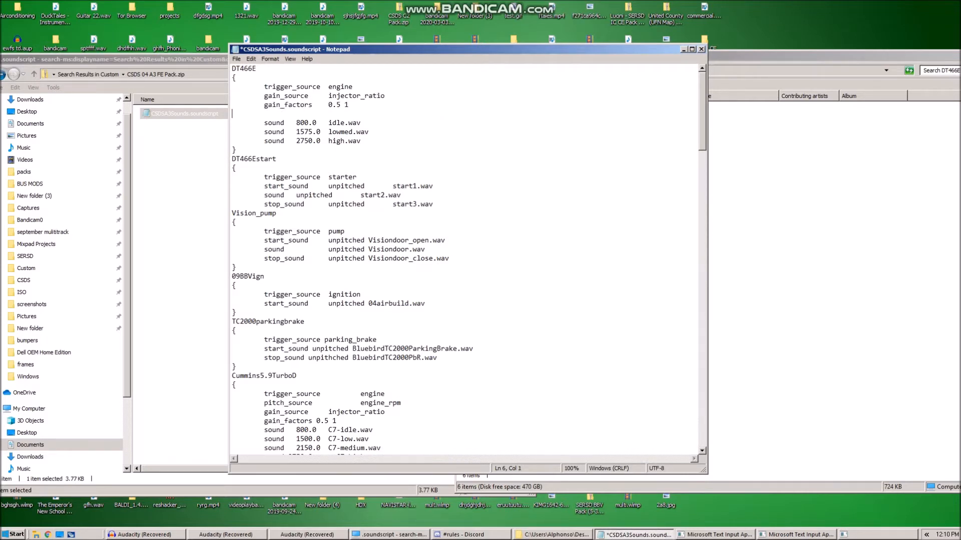
pyautogui.press('BackSpace')
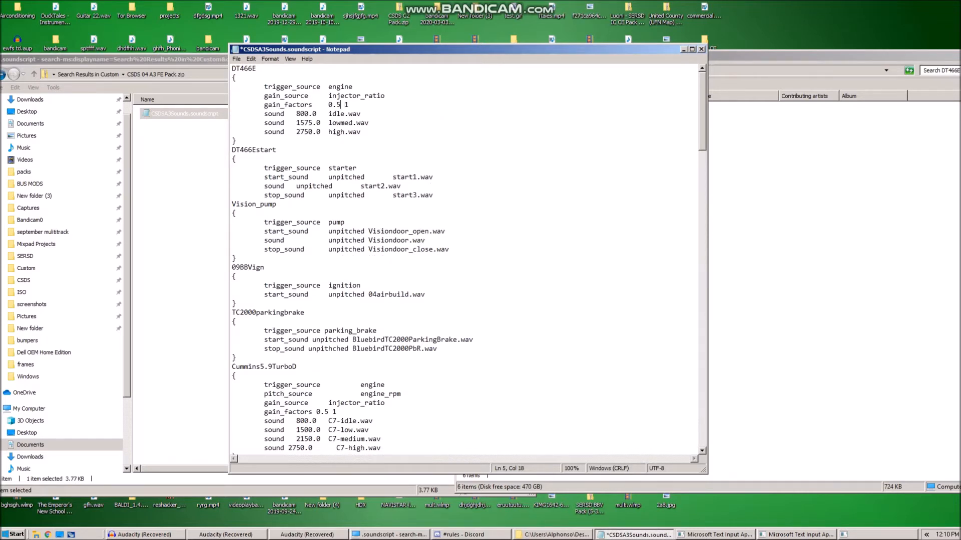
# Begin a Save As of the soundscript in the desktop's DT466E folder, with the file type set to All Files (*.*).
pyautogui.press('Down')
pyautogui.press('Down')
pyautogui.press('Down')
pyautogui.press('Down')
pyautogui.click(236, 59)
pyautogui.click(259, 107)
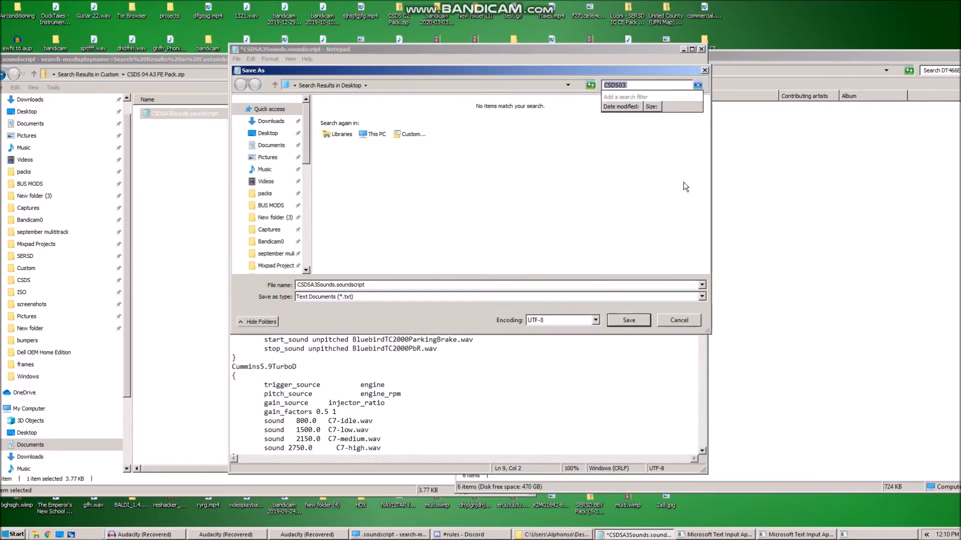
pyautogui.click(698, 85)
pyautogui.click(655, 85)
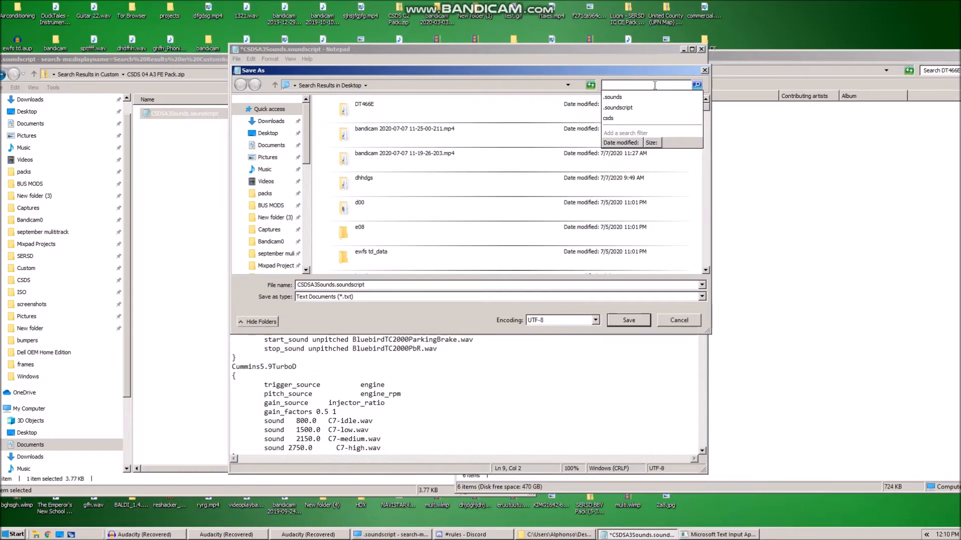
pyautogui.doubleClick(403, 119)
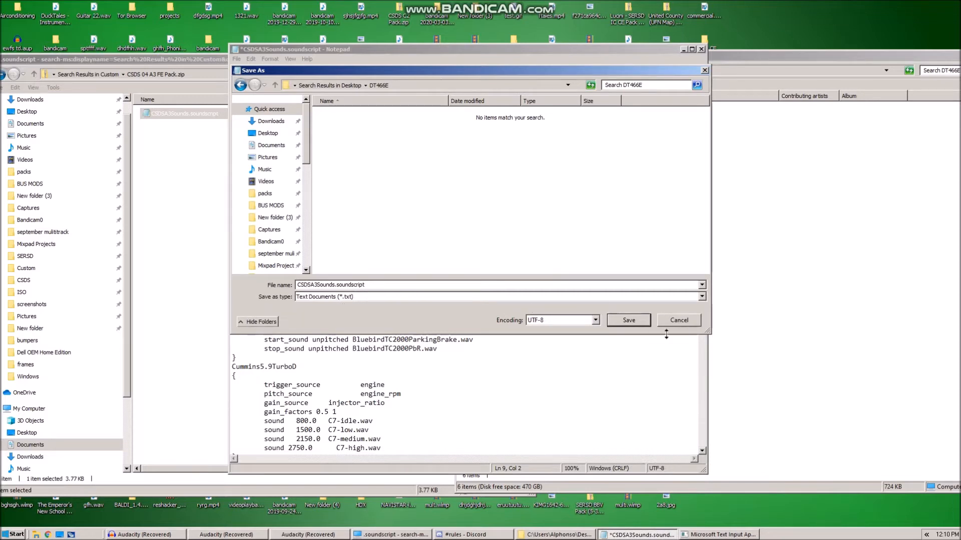
pyautogui.click(319, 298)
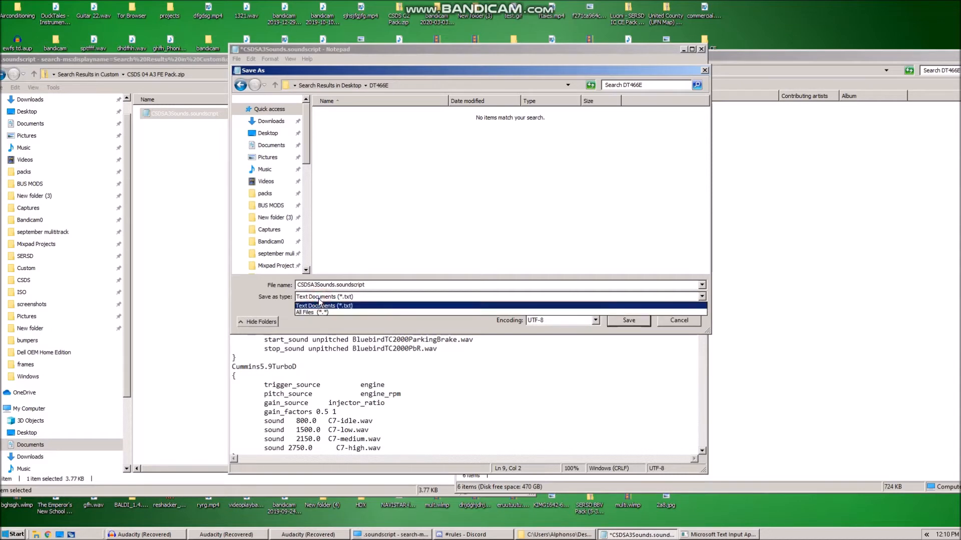
pyautogui.click(316, 313)
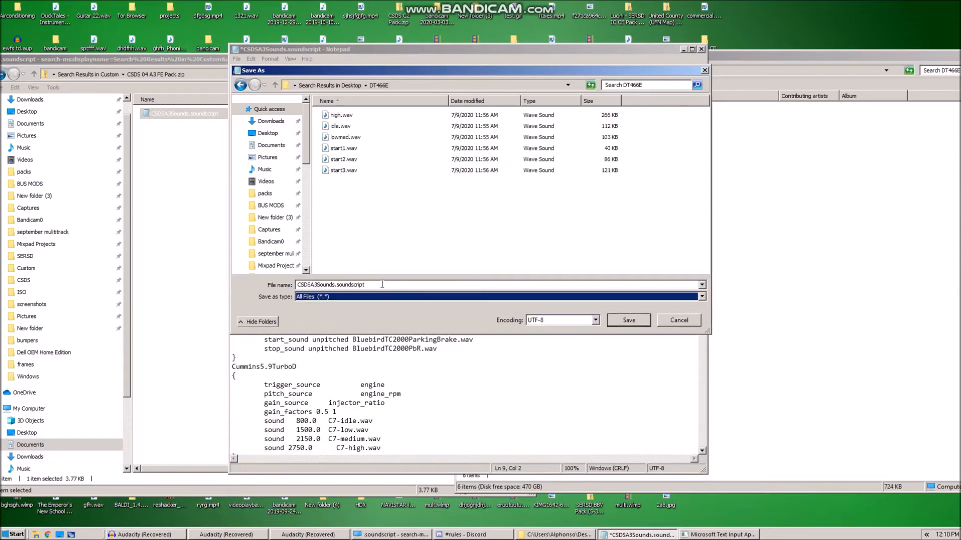
# Strip the .soundscript extension from the file name and try the Text Documents (*.txt) file type, removing the .txt ending.
pyautogui.click(373, 284)
pyautogui.click(373, 285)
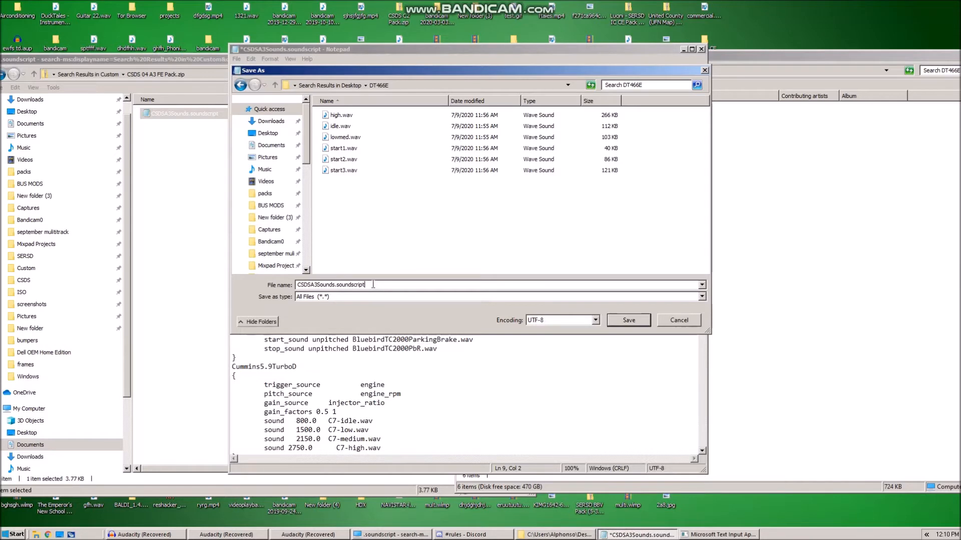
pyautogui.press('BackSpace')
pyautogui.write('t')
pyautogui.press('BackSpace')
pyautogui.press('BackSpace')
pyautogui.press('BackSpace')
pyautogui.press('BackSpace')
pyautogui.press('BackSpace')
pyautogui.press('BackSpace')
pyautogui.press('BackSpace')
pyautogui.press('BackSpace')
pyautogui.press('BackSpace')
pyautogui.press('BackSpace')
pyautogui.press('BackSpace')
pyautogui.press('BackSpace')
pyautogui.press('BackSpace')
pyautogui.write('ds')
pyautogui.click(316, 297)
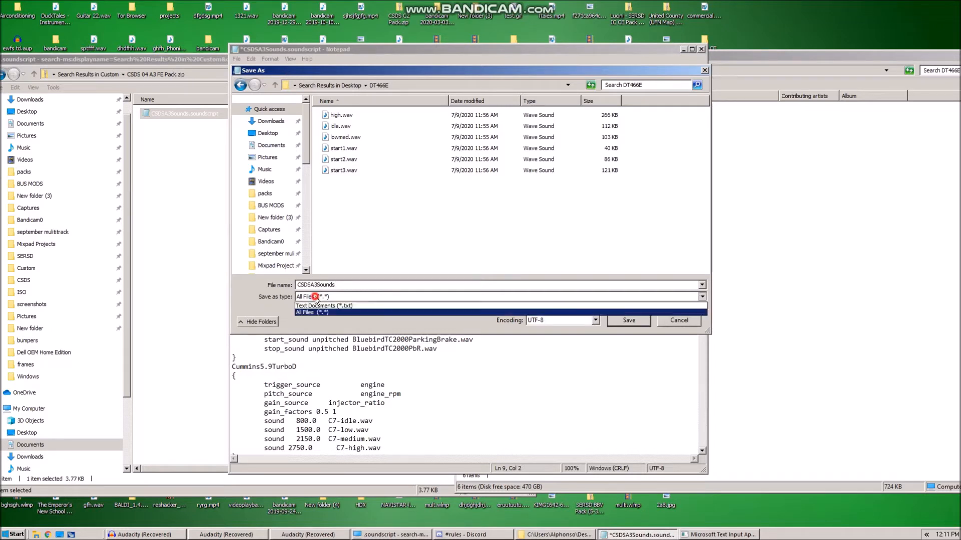
pyautogui.click(329, 306)
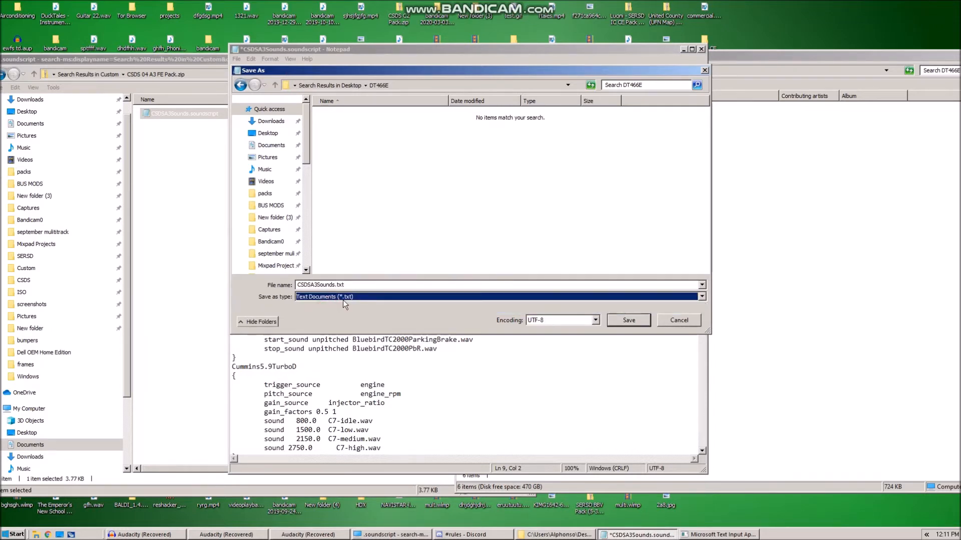
pyautogui.click(420, 285)
pyautogui.click(358, 285)
pyautogui.press('BackSpace')
pyautogui.press('BackSpace')
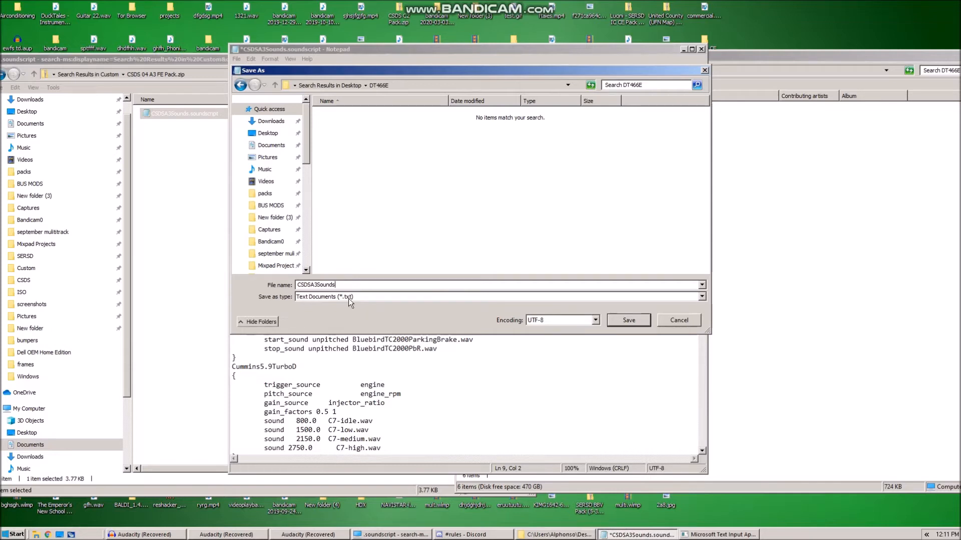
# Set the file type to All Files (*.*) and save the file with the extension .soundscript appended to CSDSA3Sounds.
pyautogui.click(349, 299)
pyautogui.click(328, 313)
pyautogui.doubleClick(346, 285)
pyautogui.click(346, 285)
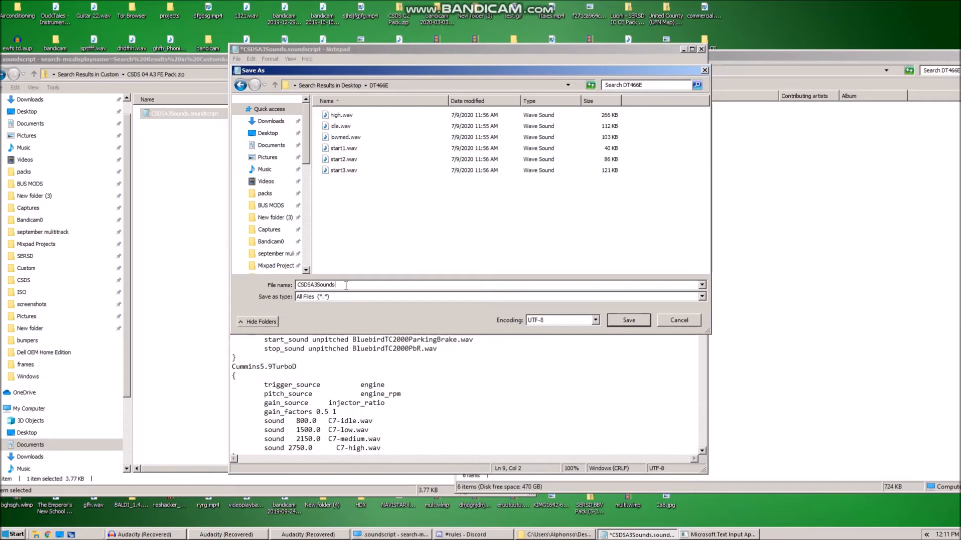
pyautogui.write('.soundscript.')
pyautogui.click(623, 320)
# Copy CSDSA3Sounds.soundscript from the DT466E folder into CSDS 04 A3 FE Pack.zip, over the existing soundscript.
pyautogui.click(827, 290)
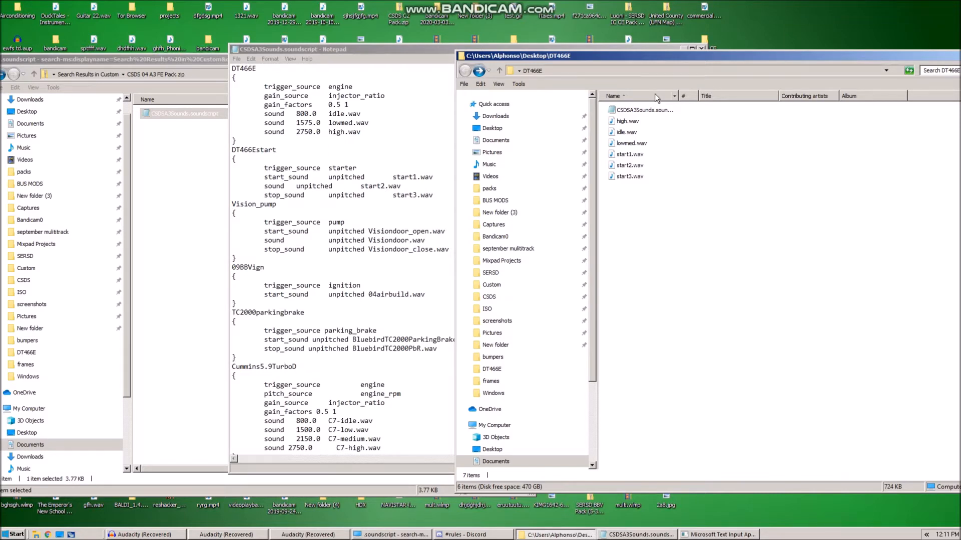
pyautogui.click(644, 111)
pyautogui.moveTo(644, 111); pyautogui.dragTo(158, 132)
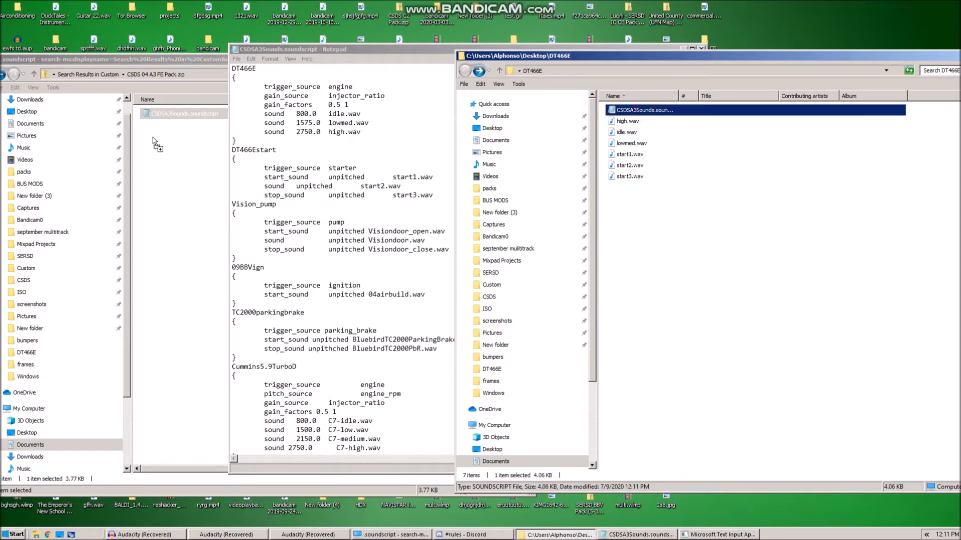
pyautogui.click(440, 241)
# Clear the .soundscript search in CSDS 04 A3 FE Pack.zip and open 410.truck from the full file list.
pyautogui.moveTo(305, 50); pyautogui.dragTo(449, 120)
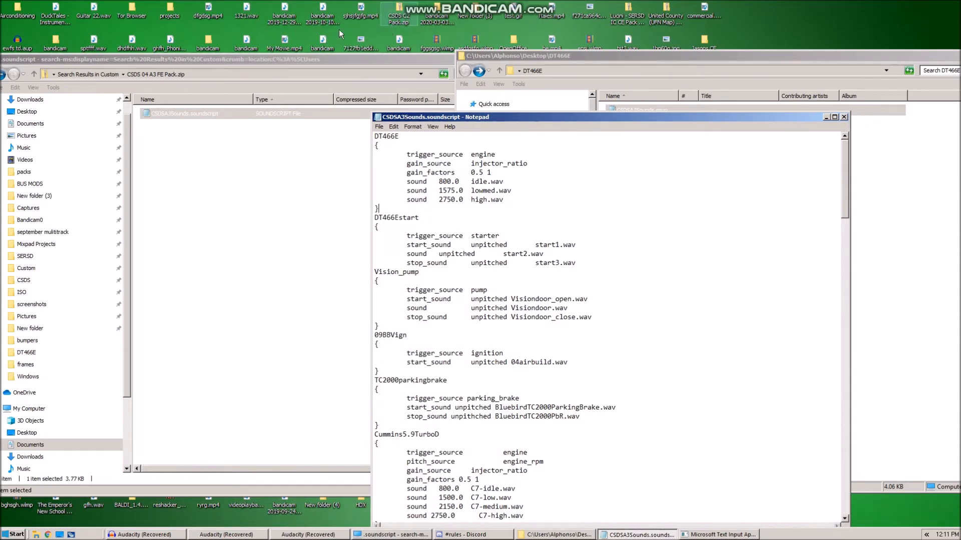
pyautogui.click(335, 57)
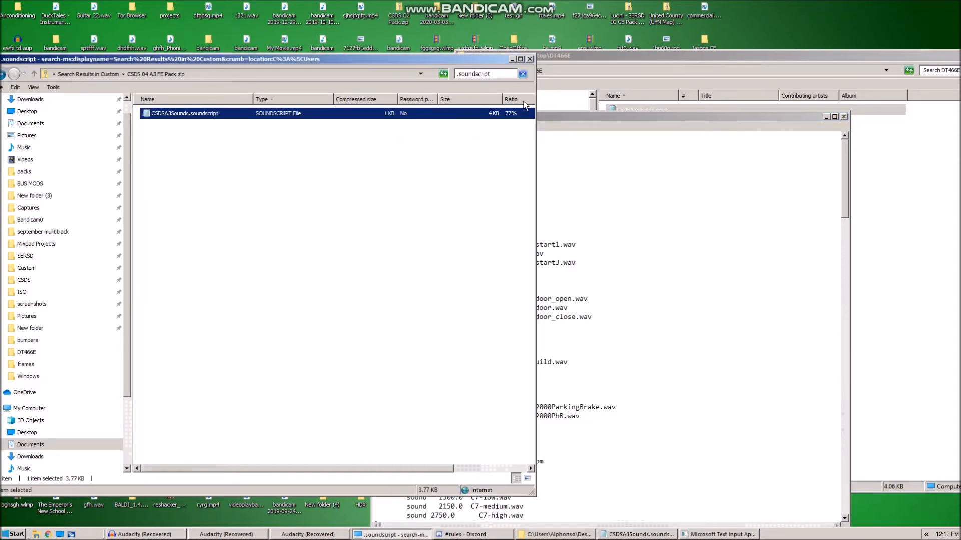
pyautogui.click(522, 74)
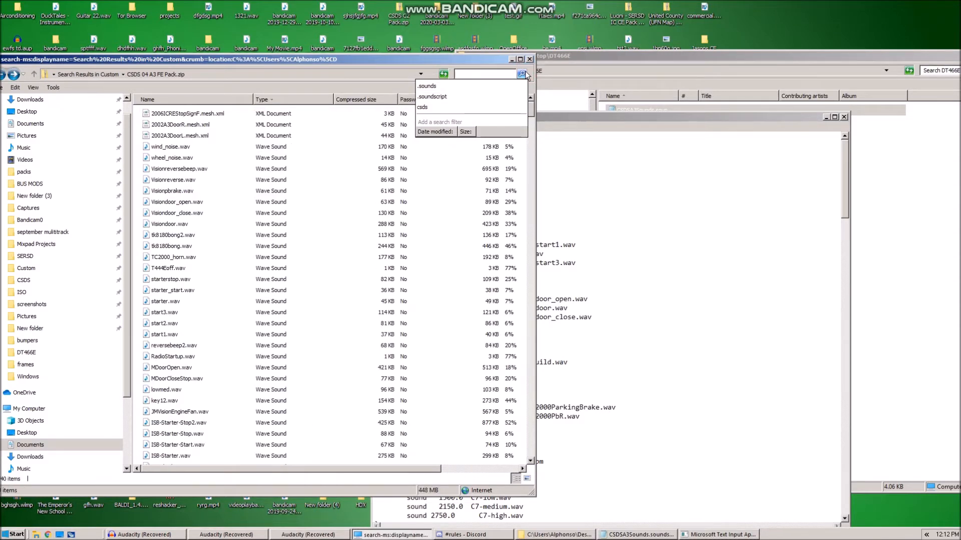
pyautogui.write('c')
pyautogui.press('BackSpace')
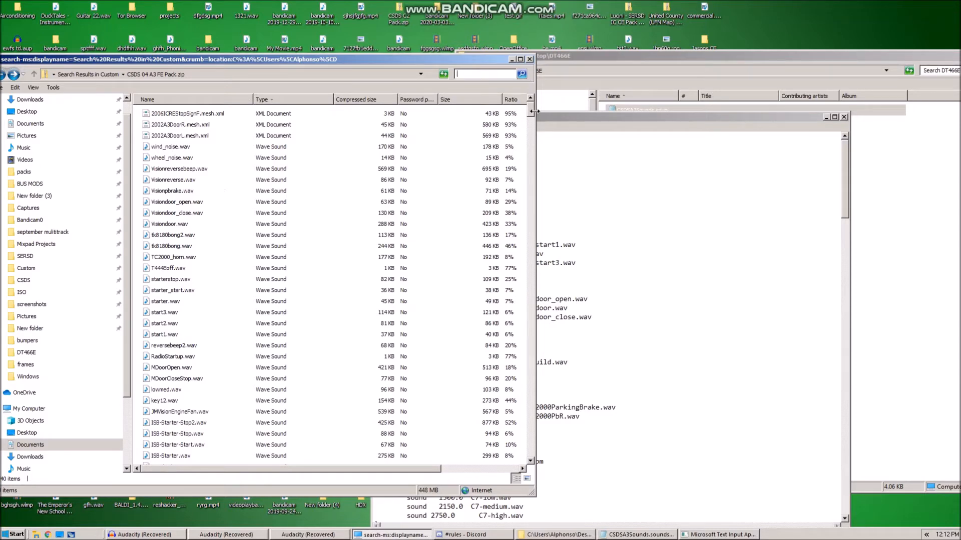
pyautogui.moveTo(529, 114); pyautogui.dragTo(521, 191)
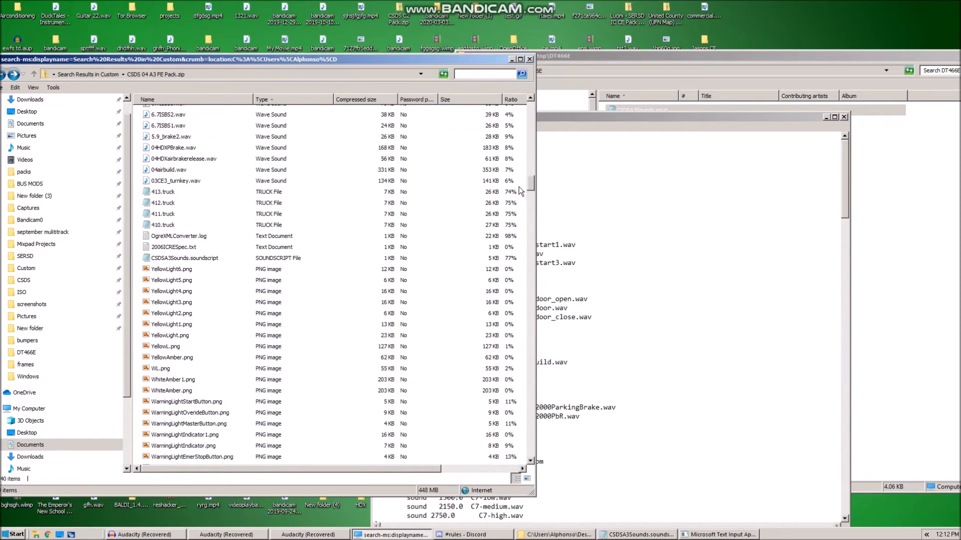
pyautogui.doubleClick(167, 225)
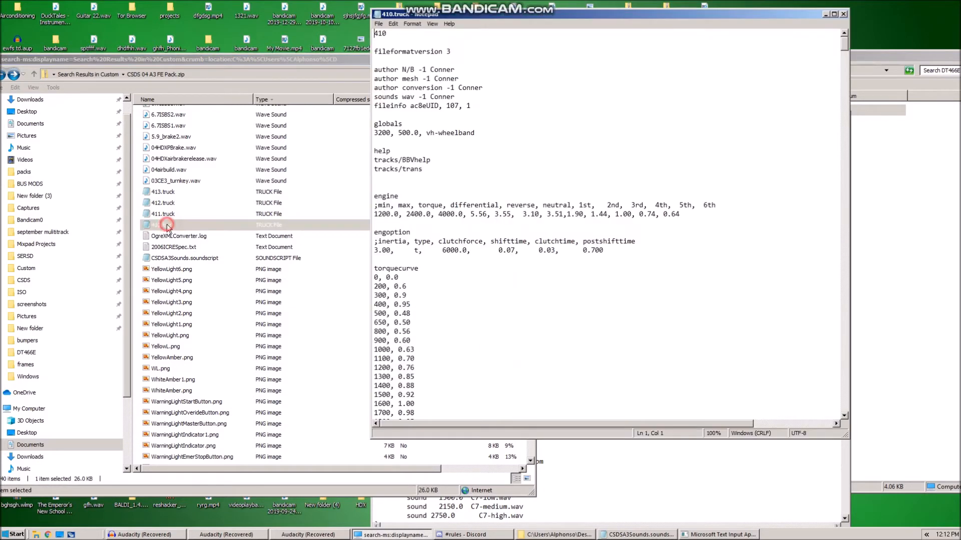
# Examine the soundsources2 section of 410.truck alongside the DT466E and DT466Estart entries in CSDSA3Sounds.soundscript.
pyautogui.moveTo(415, 16); pyautogui.dragTo(280, 27)
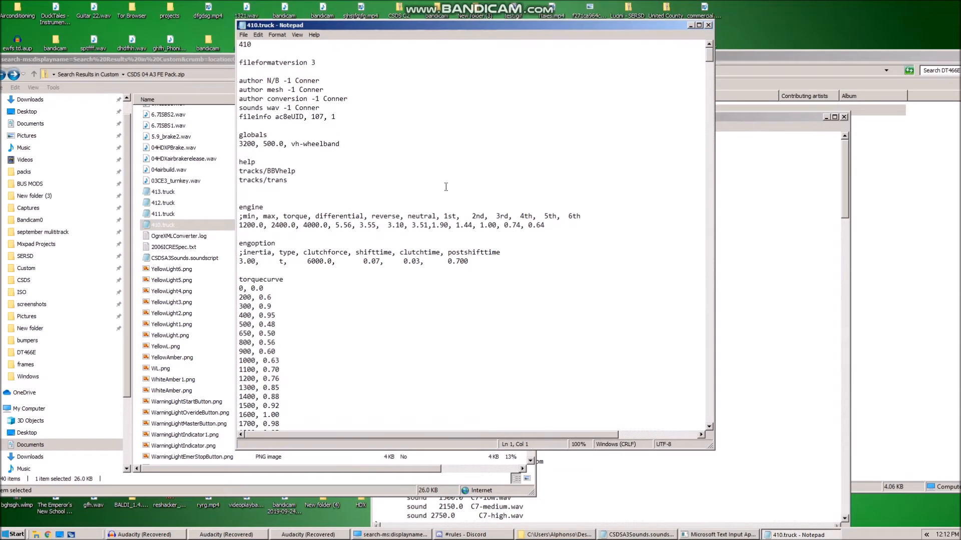
pyautogui.moveTo(711, 58); pyautogui.dragTo(710, 101)
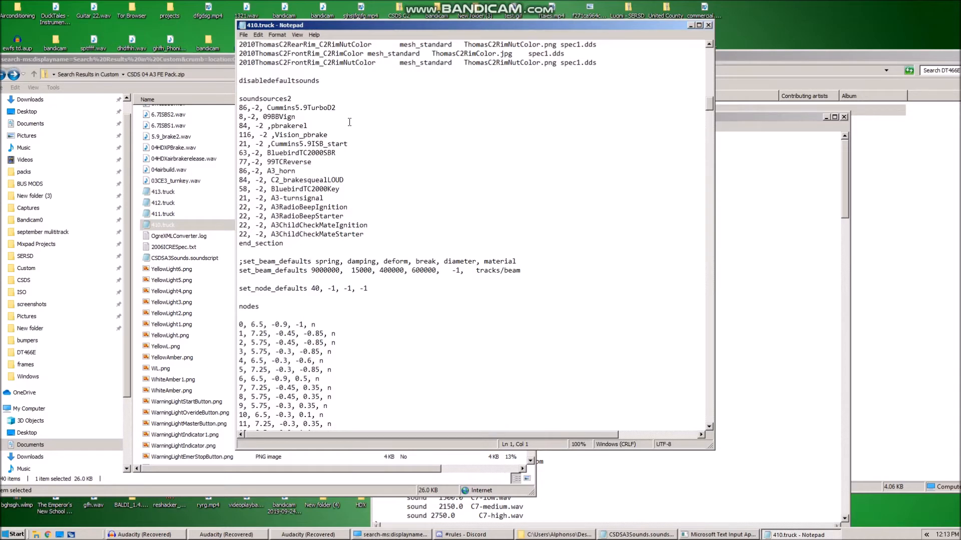
pyautogui.click(774, 119)
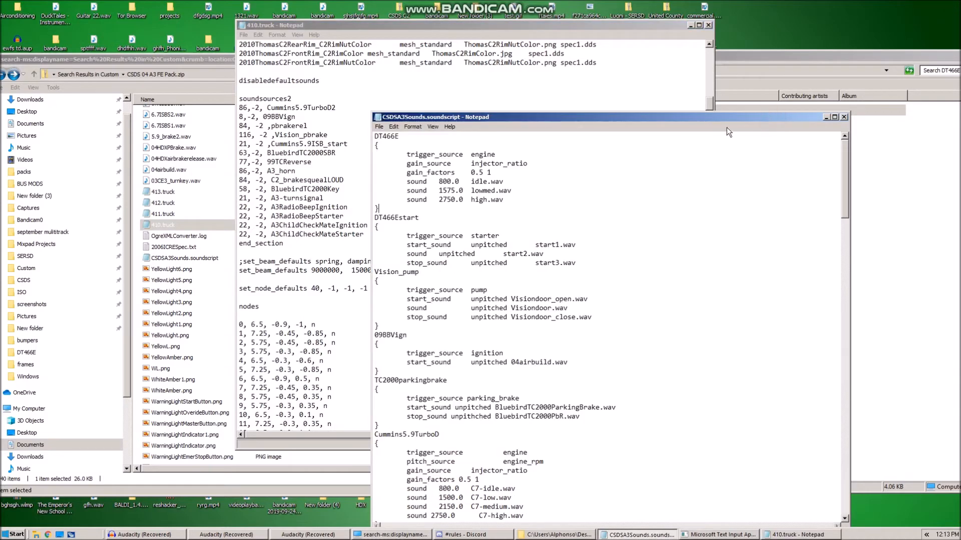
pyautogui.scroll(-1, 528, 224)
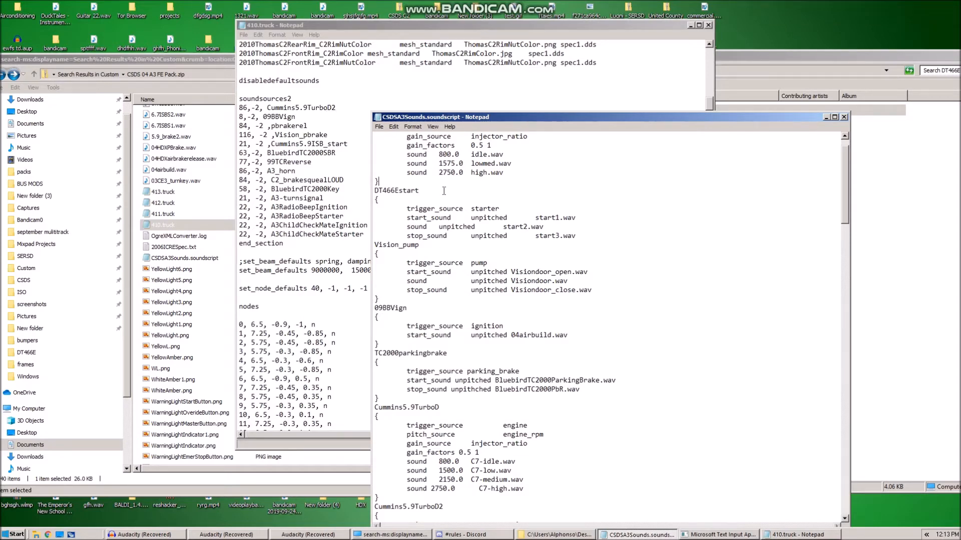
pyautogui.keyDown('ctrl'); pyautogui.scroll(2, 444, 191); pyautogui.keyUp('ctrl')
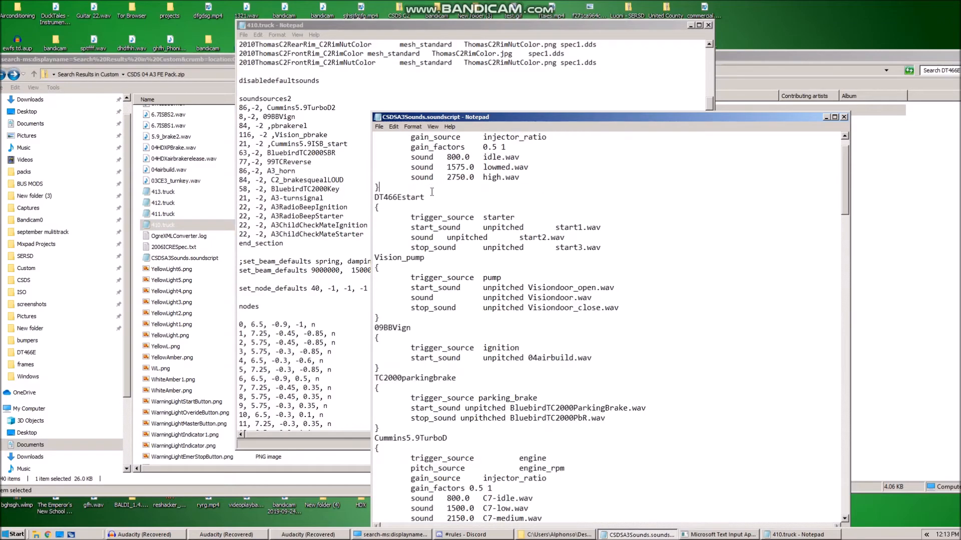
pyautogui.keyDown('ctrl'); pyautogui.scroll(-1, 432, 192); pyautogui.keyUp('ctrl')
pyautogui.keyDown('ctrl'); pyautogui.scroll(-1, 432, 191); pyautogui.keyUp('ctrl')
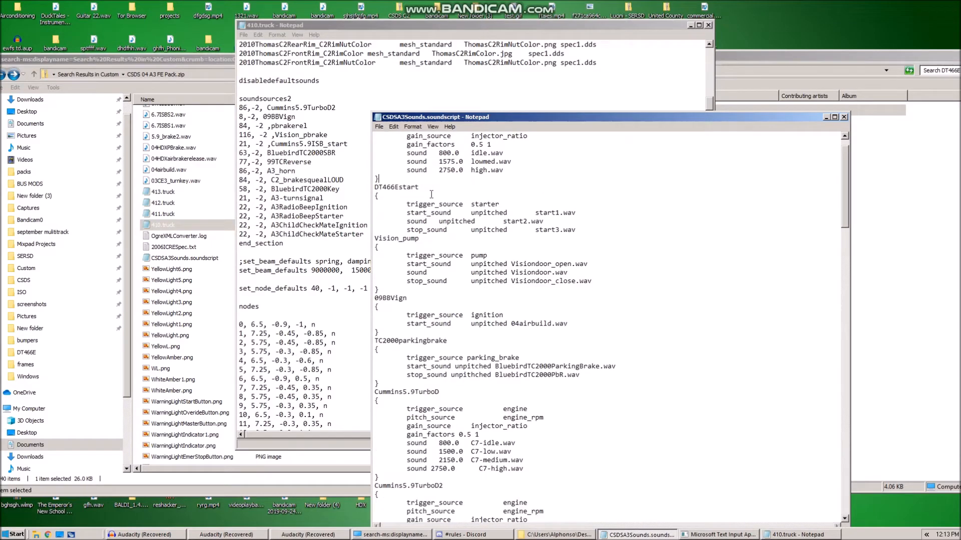
pyautogui.scroll(1, 432, 194)
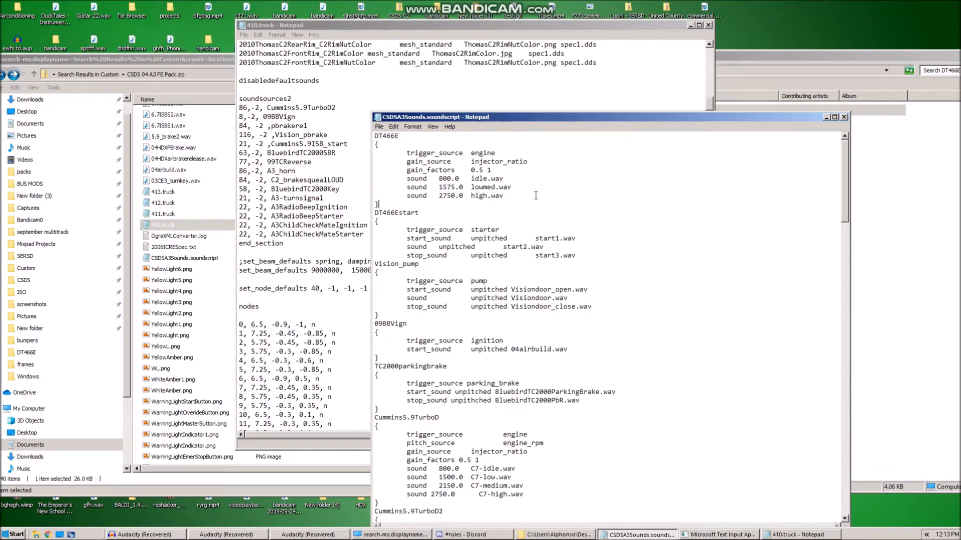
# Undo the deletion of the start3.wav line in the DT466E block and select the DT466E entry name.
pyautogui.click(399, 128)
pyautogui.click(414, 135)
pyautogui.moveTo(414, 134); pyautogui.dragTo(376, 134)
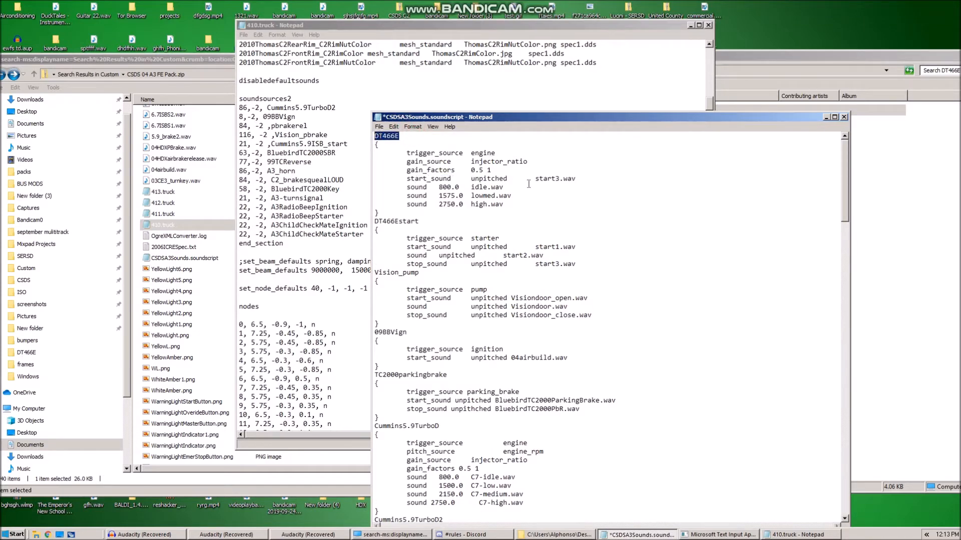
# Add the missing closing brace after the stop_sound line of DT466Estart, save the soundscript and minimize it.
pyautogui.click(578, 265)
pyautogui.press('Return')
pyautogui.write('}')
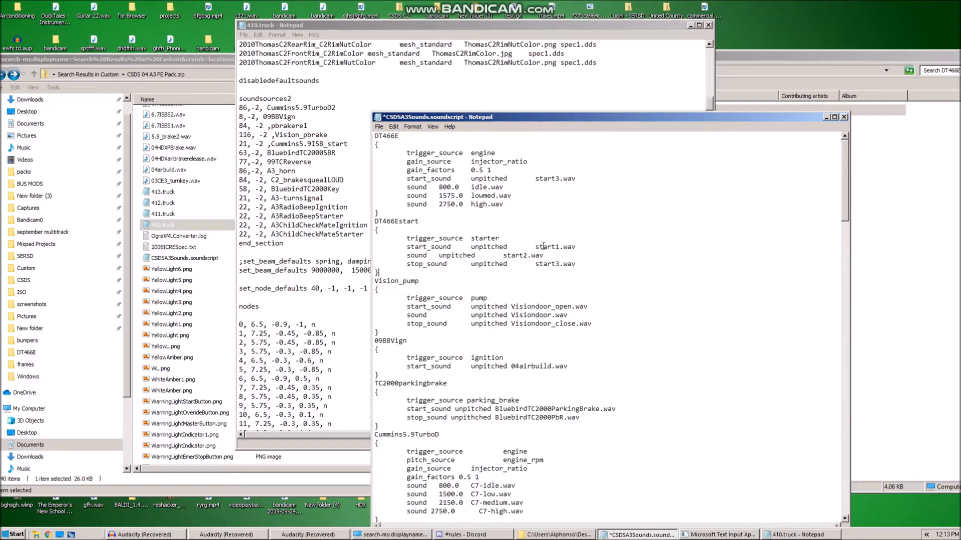
pyautogui.click(379, 127)
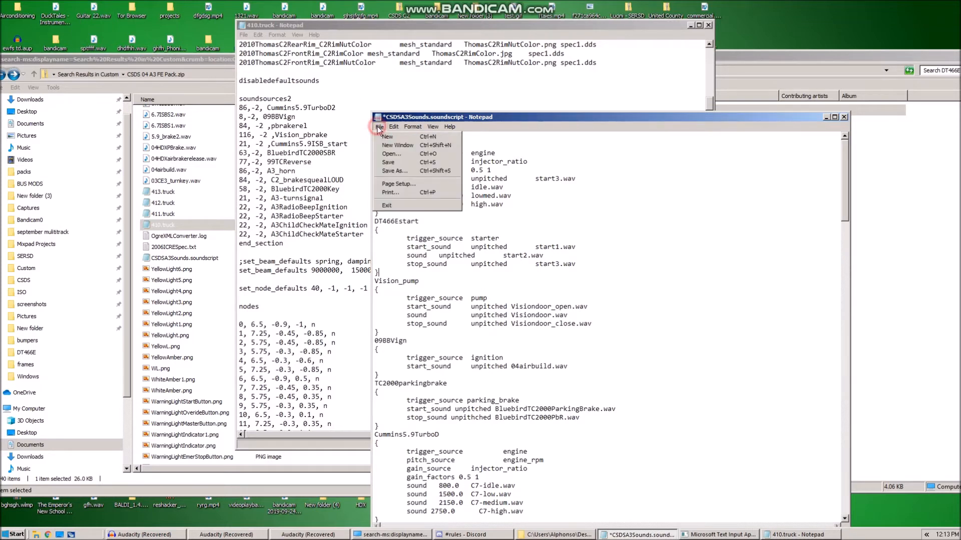
pyautogui.click(405, 163)
pyautogui.click(826, 117)
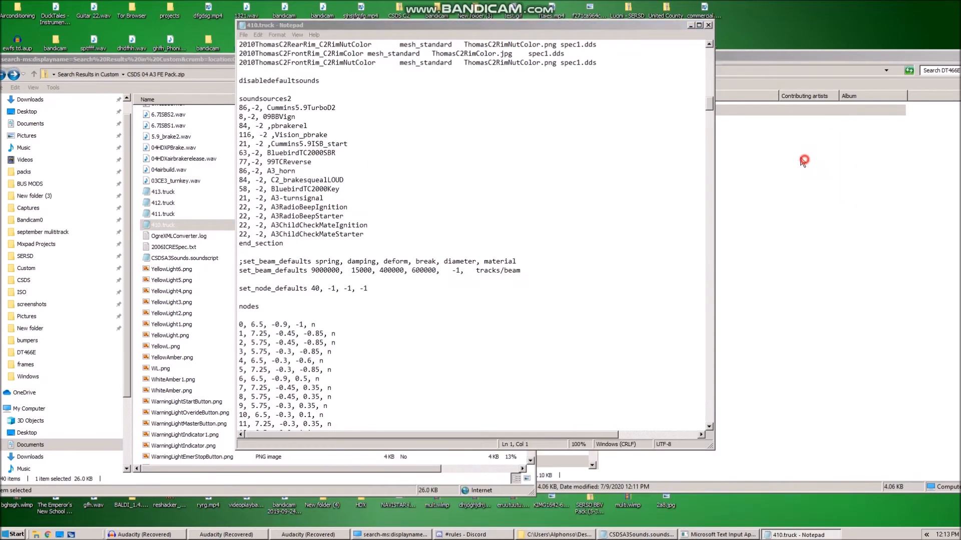
# Copy the re-saved CSDSA3Sounds.soundscript from the DT466E folder into the pack's zip again, replacing the earlier copy.
pyautogui.click(804, 154)
pyautogui.moveTo(632, 109); pyautogui.dragTo(163, 166)
pyautogui.click(422, 235)
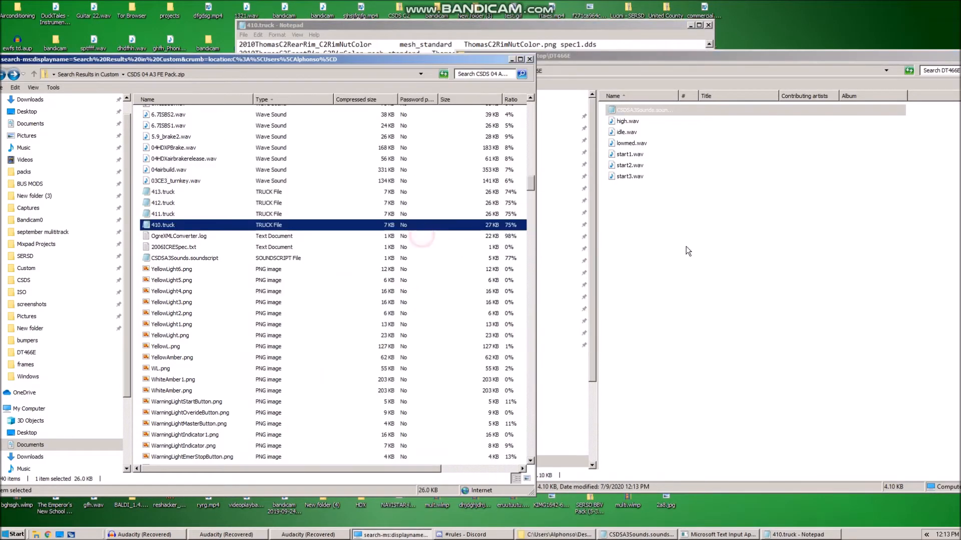
# Replace Cummins5.9TurboD2 with DT466E in the first soundsources2 line of 410.truck.
pyautogui.click(523, 26)
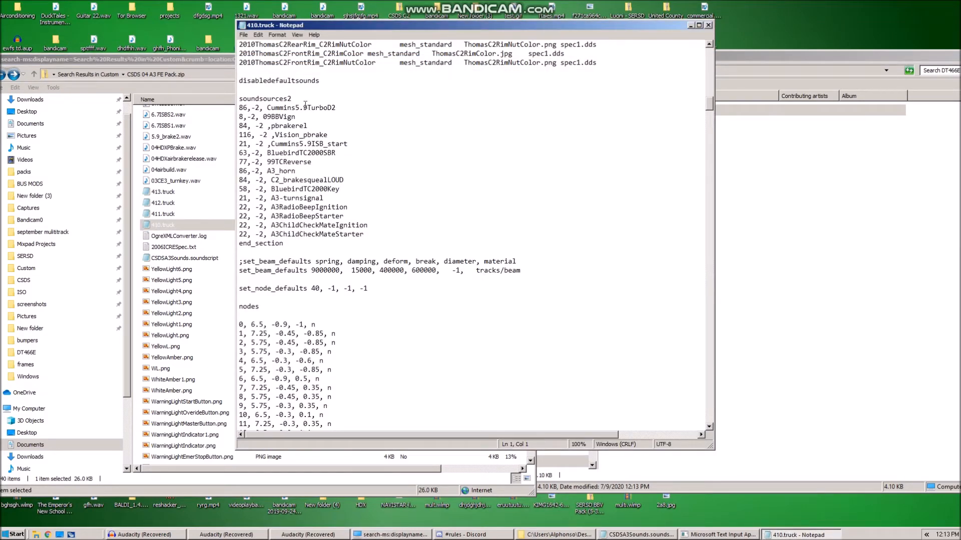
pyautogui.moveTo(335, 107); pyautogui.dragTo(277, 106)
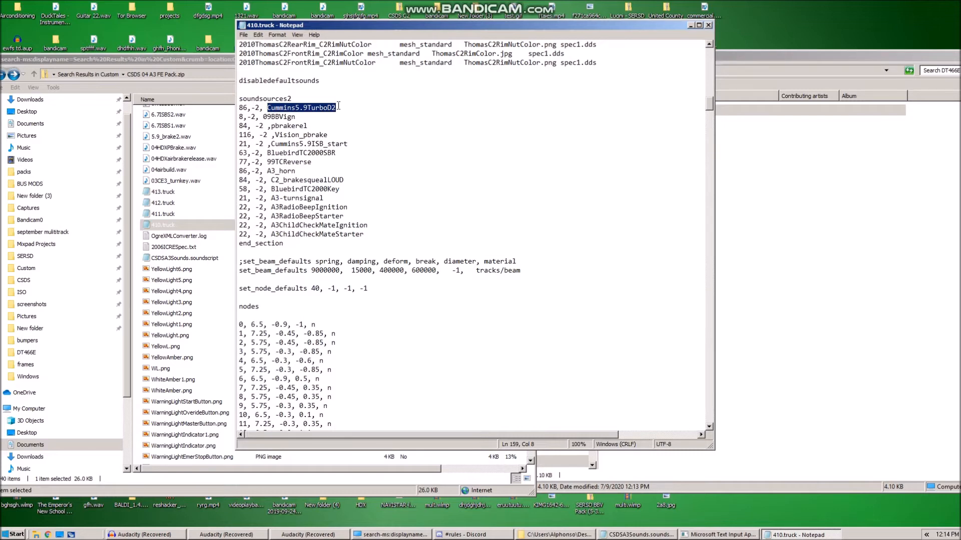
pyautogui.write('DT466E')
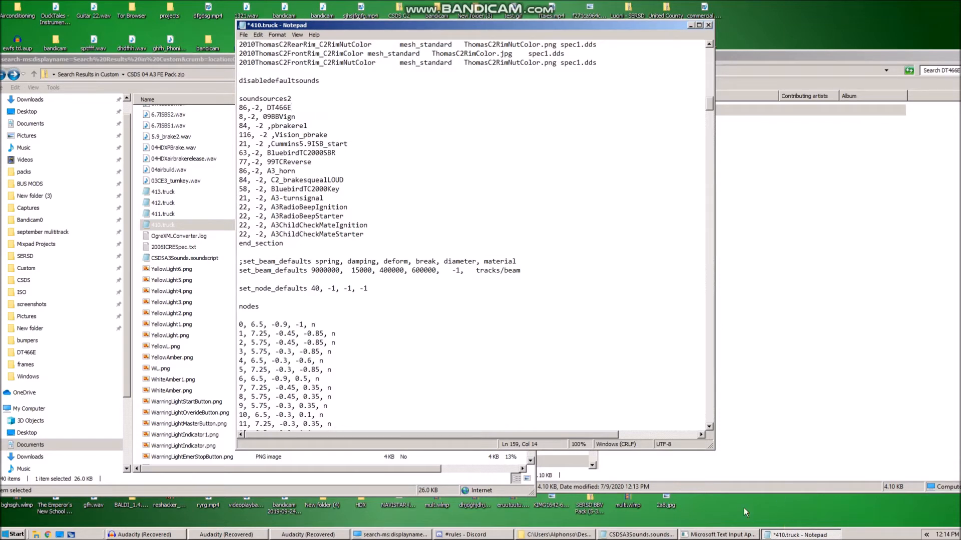
# Copy the DT466Estart entry name from the soundscript and replace Cummins5.9ISB_start with it in the soundsources2 section of 410.truck.
pyautogui.click(668, 534)
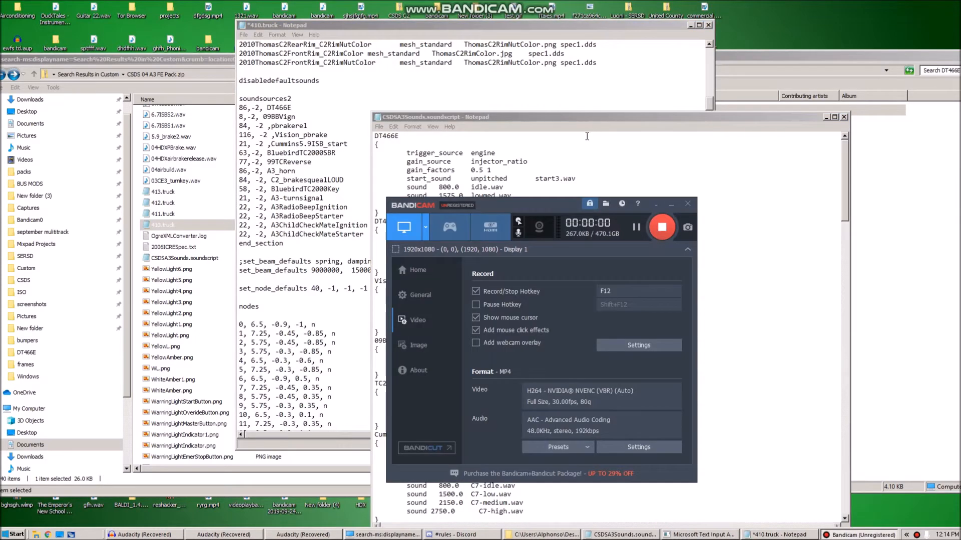
pyautogui.click(582, 118)
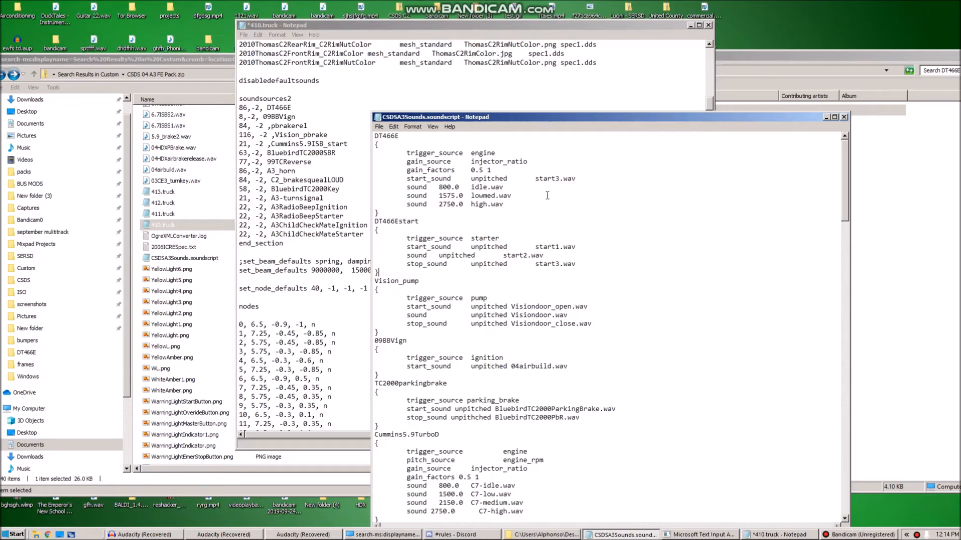
pyautogui.moveTo(419, 221); pyautogui.dragTo(376, 220)
pyautogui.rightClick(380, 220)
pyautogui.click(412, 250)
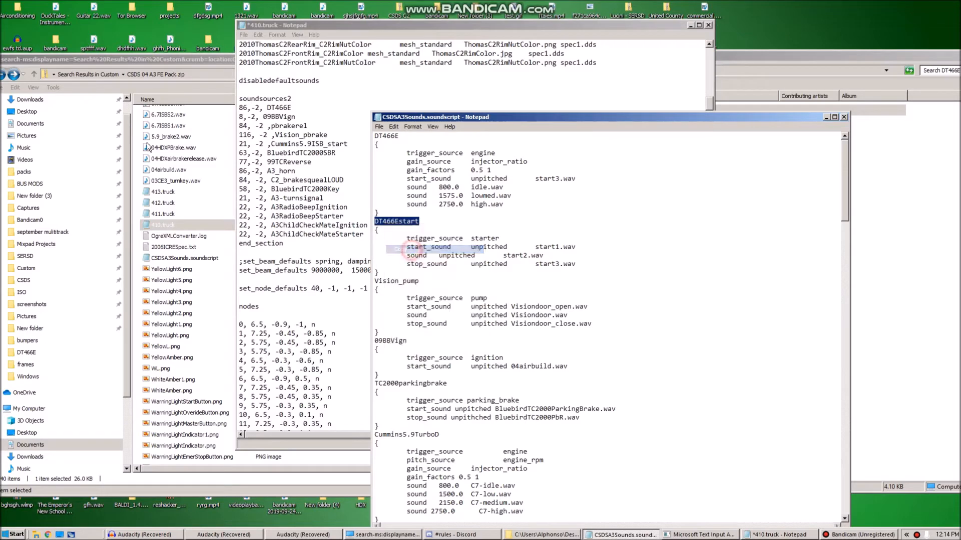
pyautogui.click(341, 35)
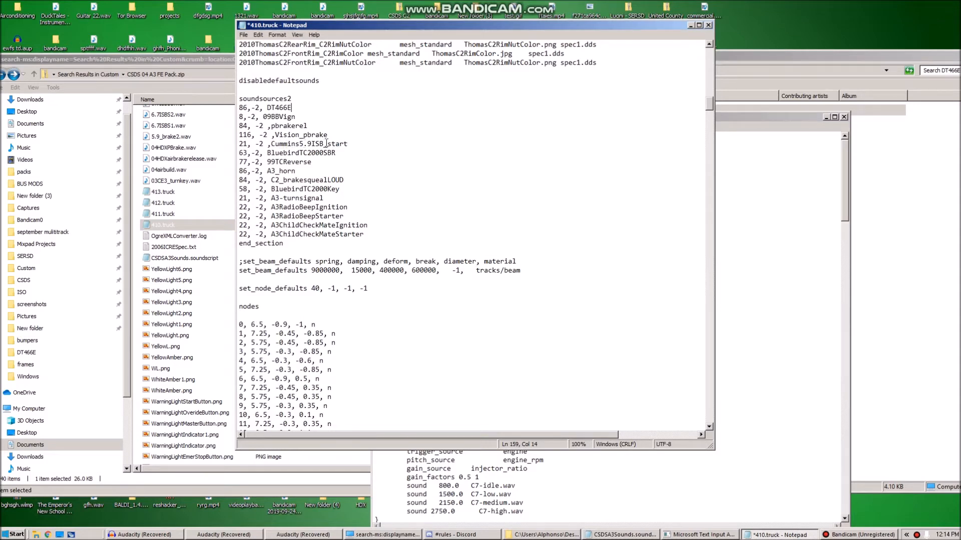
pyautogui.moveTo(349, 144); pyautogui.dragTo(271, 144)
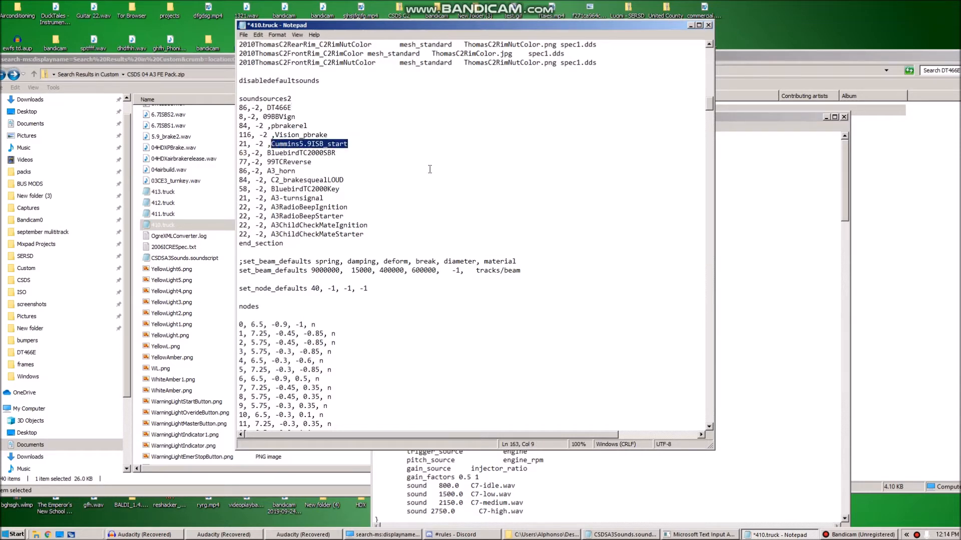
pyautogui.write('DT466Estart')
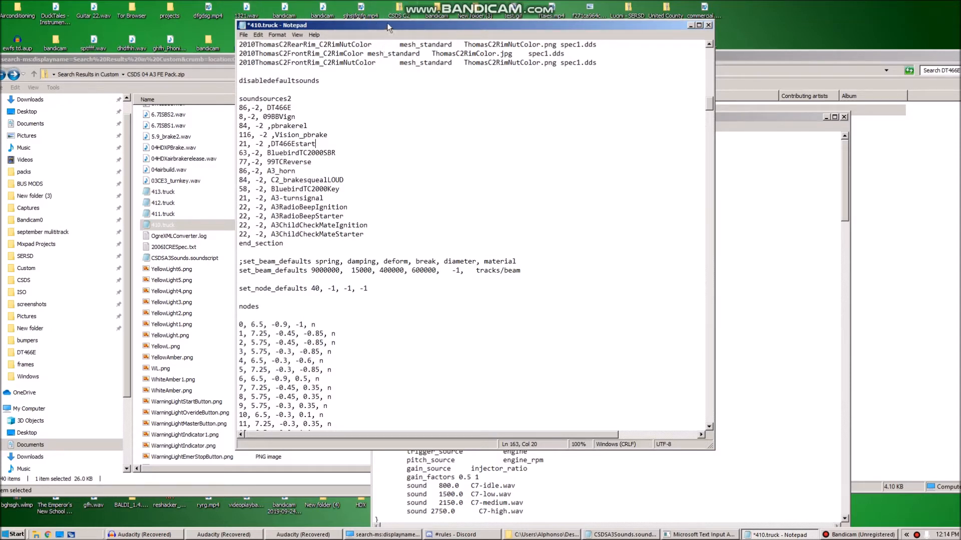
# Save the edited truck file as 410.truck in the DT466E folder with the All Files type and UTF-8 encoding.
pyautogui.click(243, 35)
pyautogui.click(281, 79)
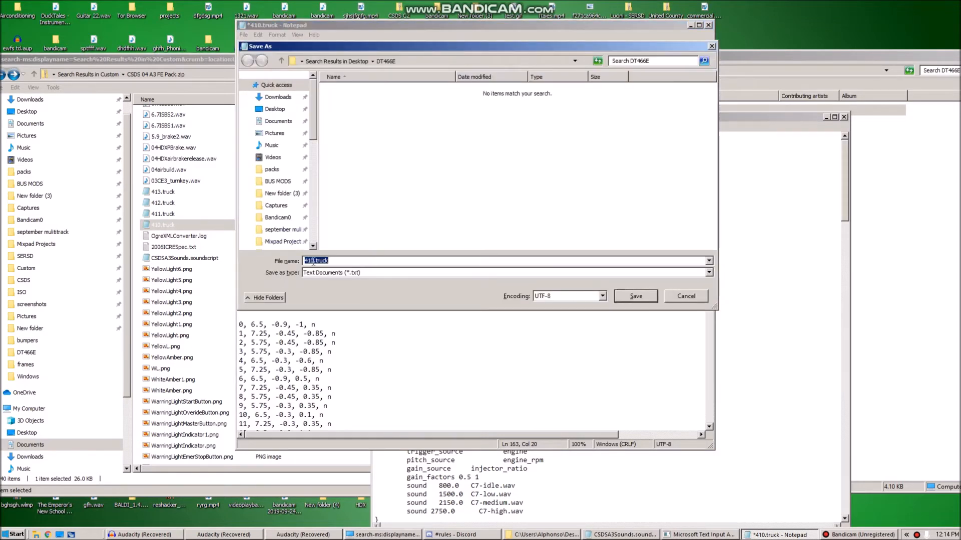
pyautogui.click(317, 270)
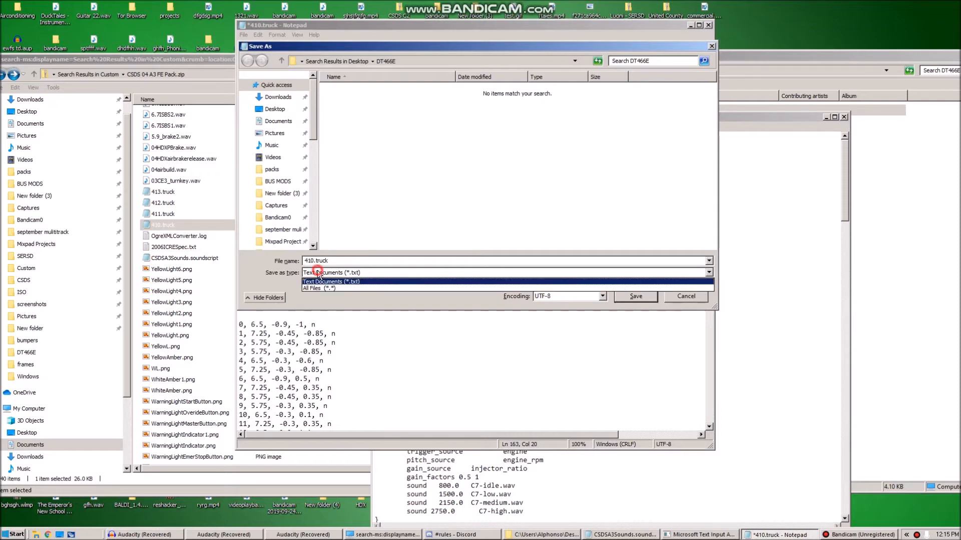
pyautogui.click(323, 288)
pyautogui.click(321, 261)
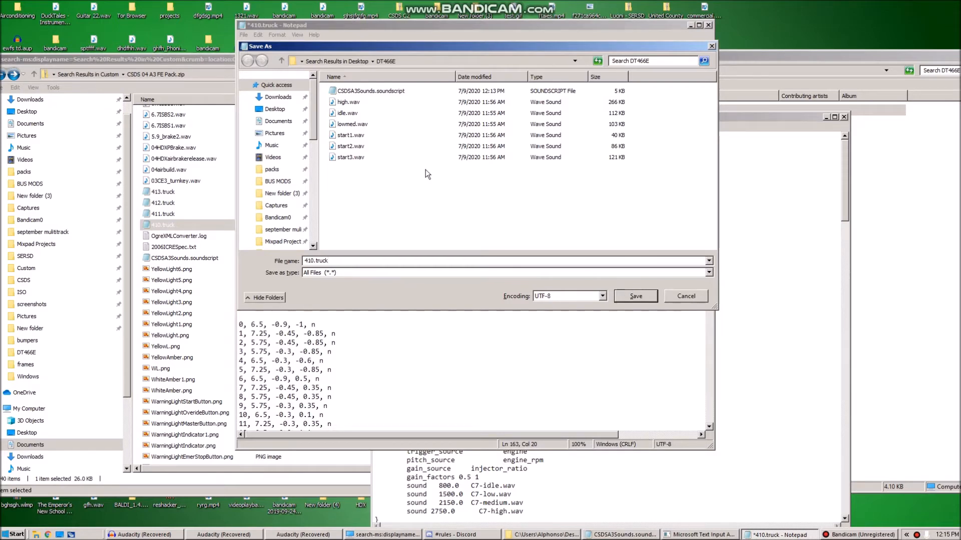
pyautogui.click(641, 297)
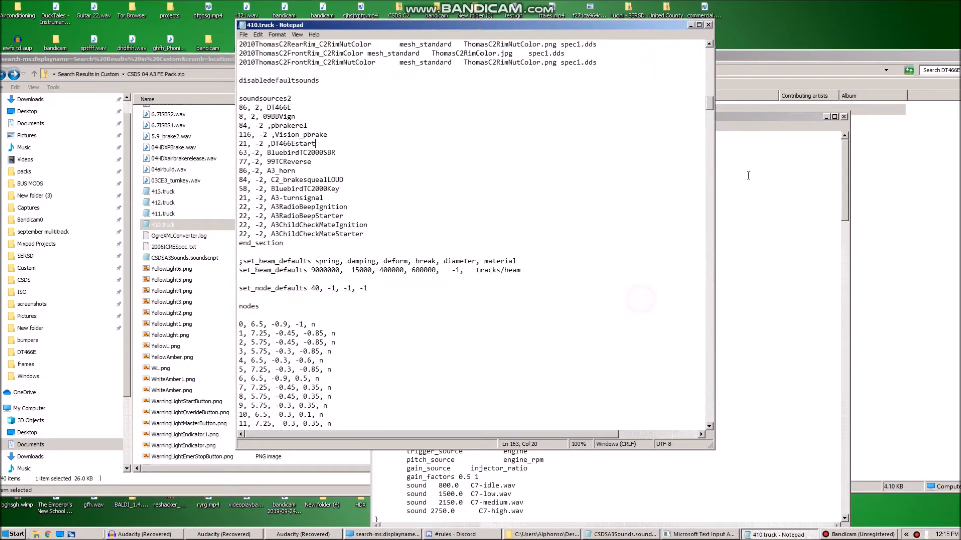
# Copy 410.truck from the DT466E folder into CSDS 04 A3 FE Pack.zip, replacing the existing file.
pyautogui.click(938, 187)
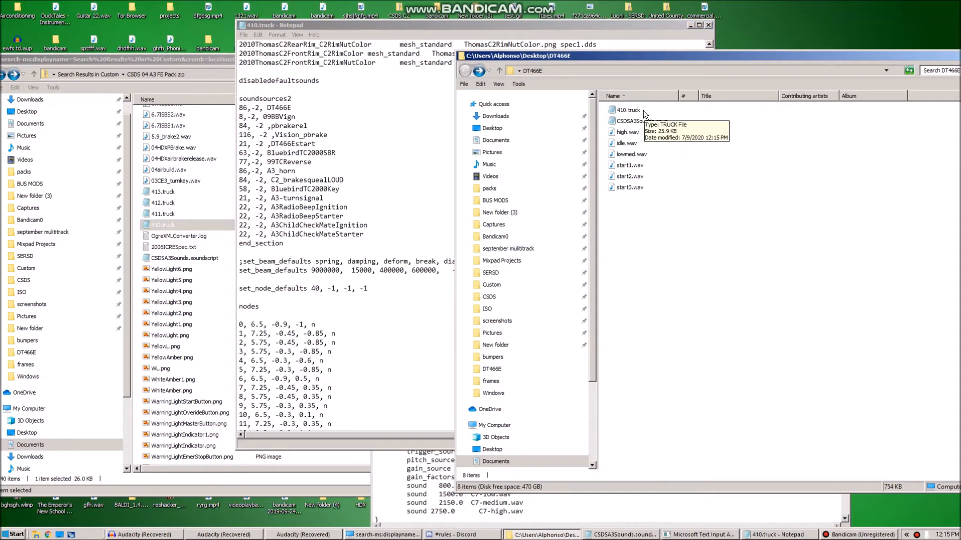
pyautogui.click(627, 111)
pyautogui.moveTo(628, 111); pyautogui.dragTo(187, 196)
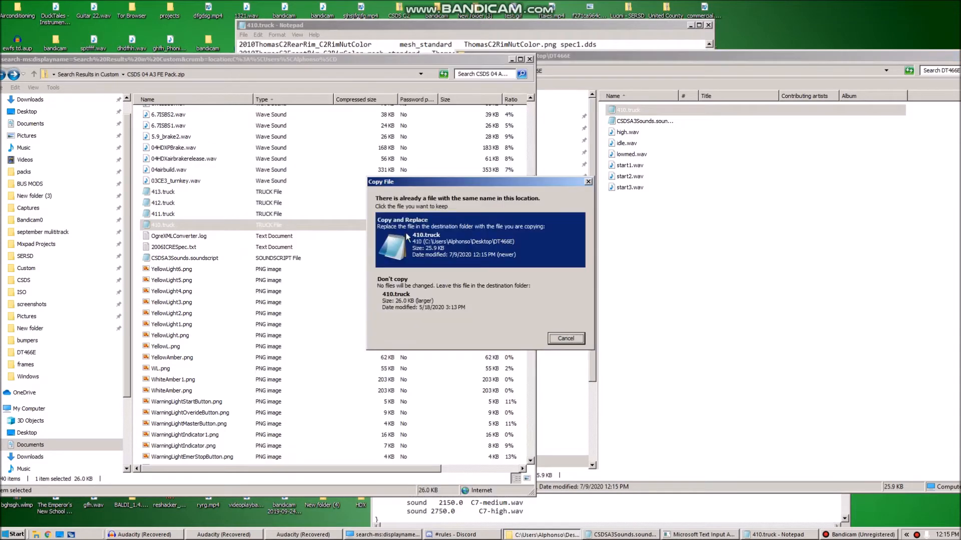
pyautogui.click(426, 234)
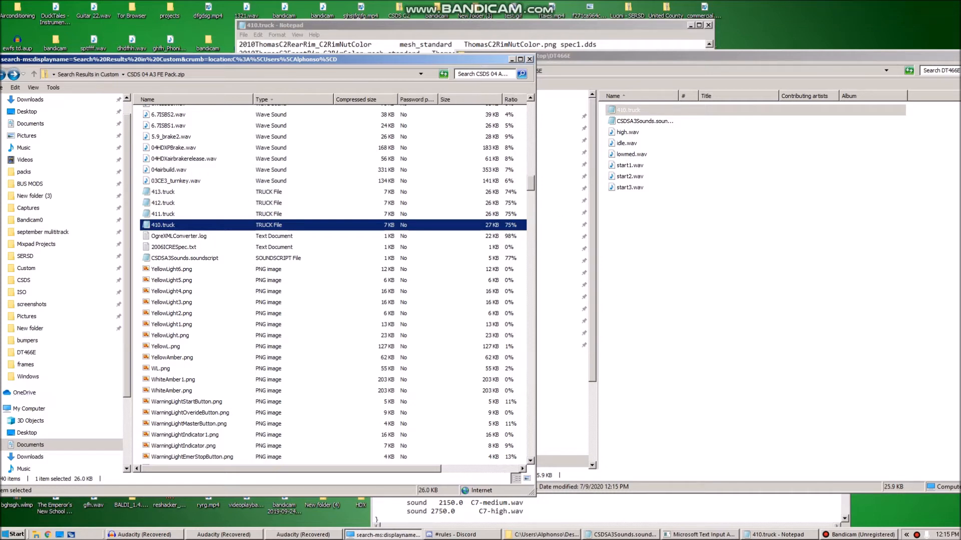
# Launch Rigs of Rods and load the Simple Test Terrain.
pyautogui.click(15, 534)
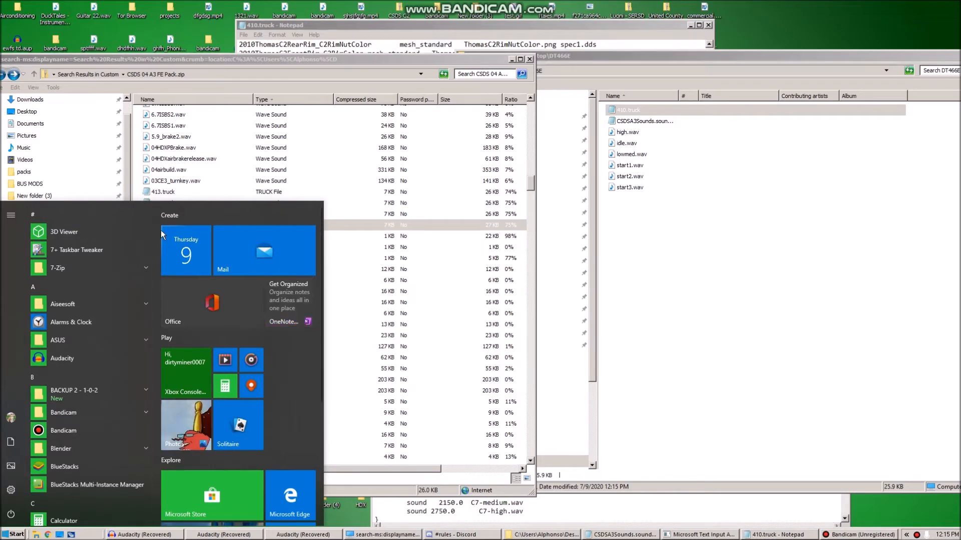
pyautogui.scroll(-4, 297, 360)
pyautogui.click(189, 471)
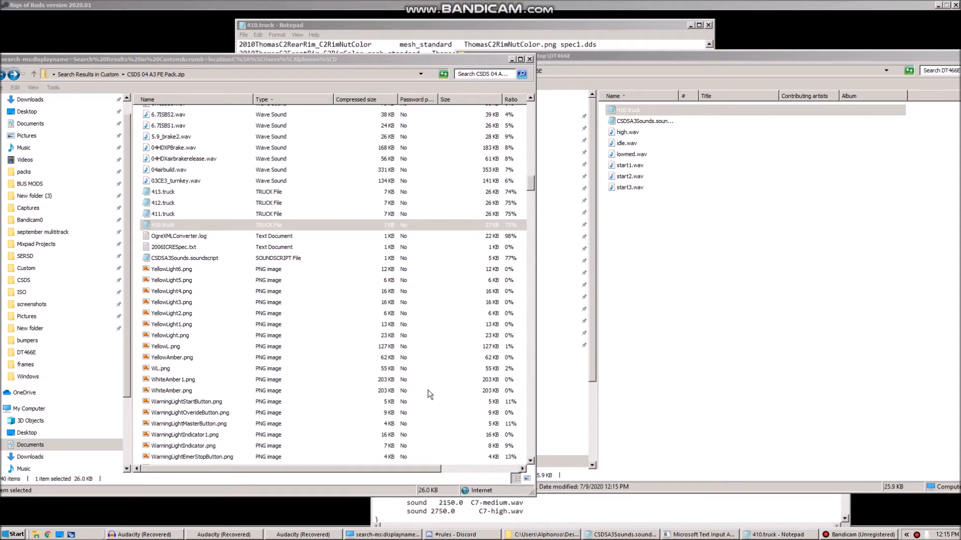
pyautogui.click(377, 9)
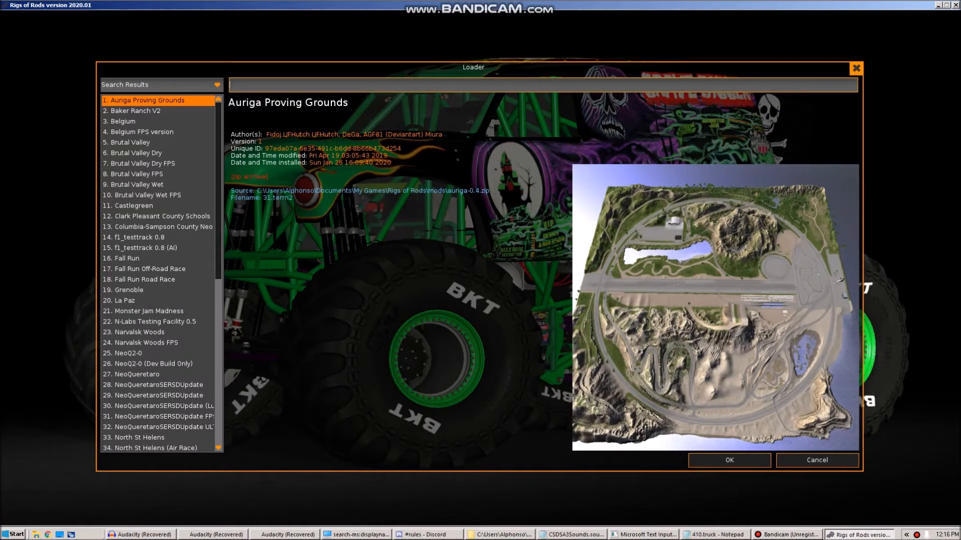
pyautogui.write('s')
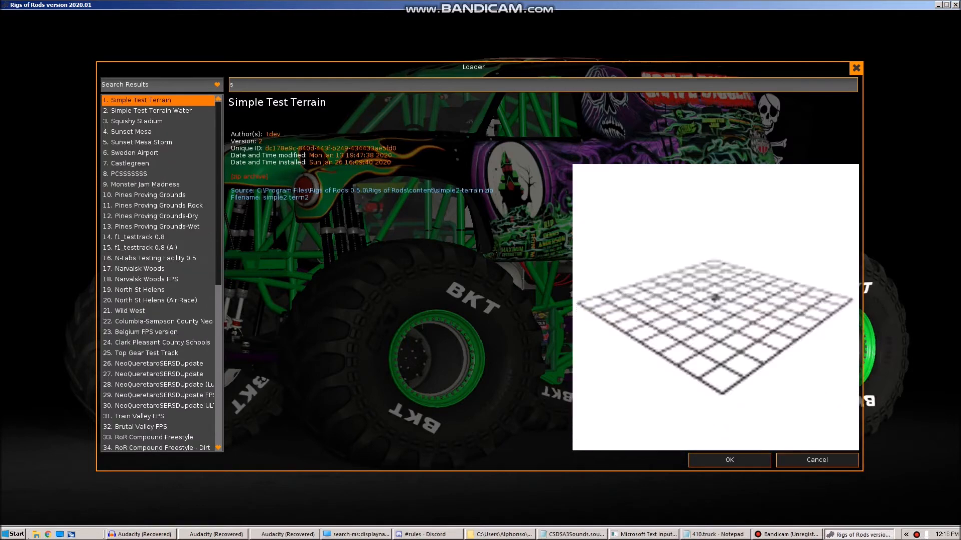
pyautogui.press('Return')
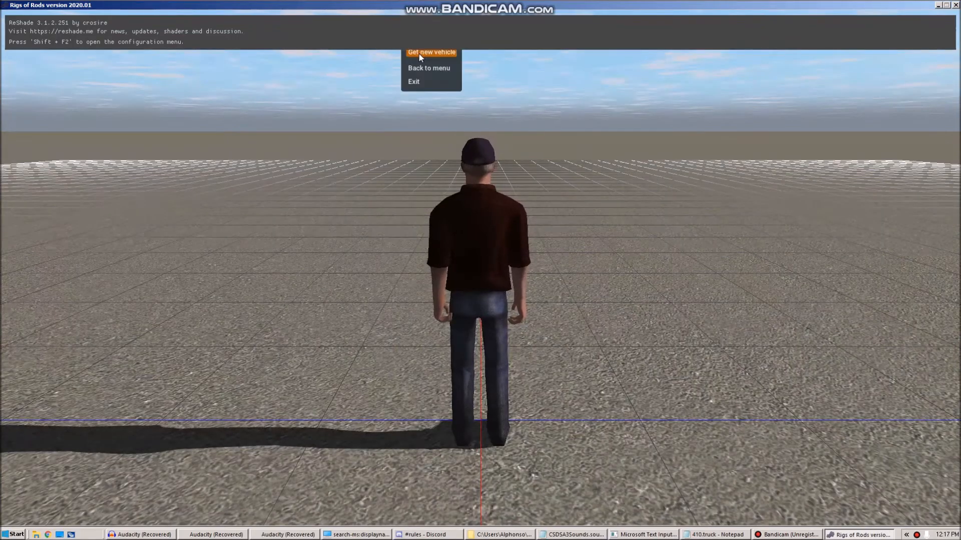
# Search the vehicle list for 410 and spawn that bus on the terrain.
pyautogui.click(420, 53)
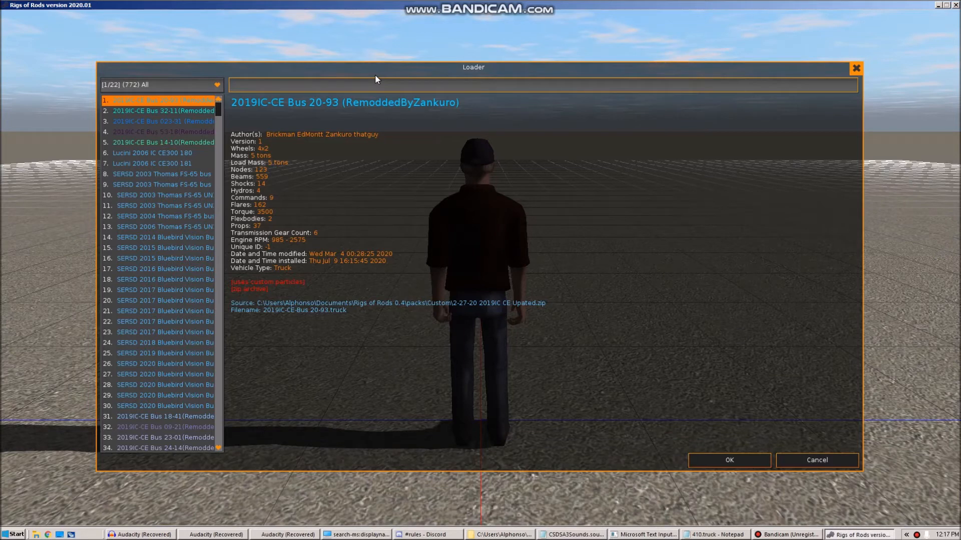
pyautogui.write('410')
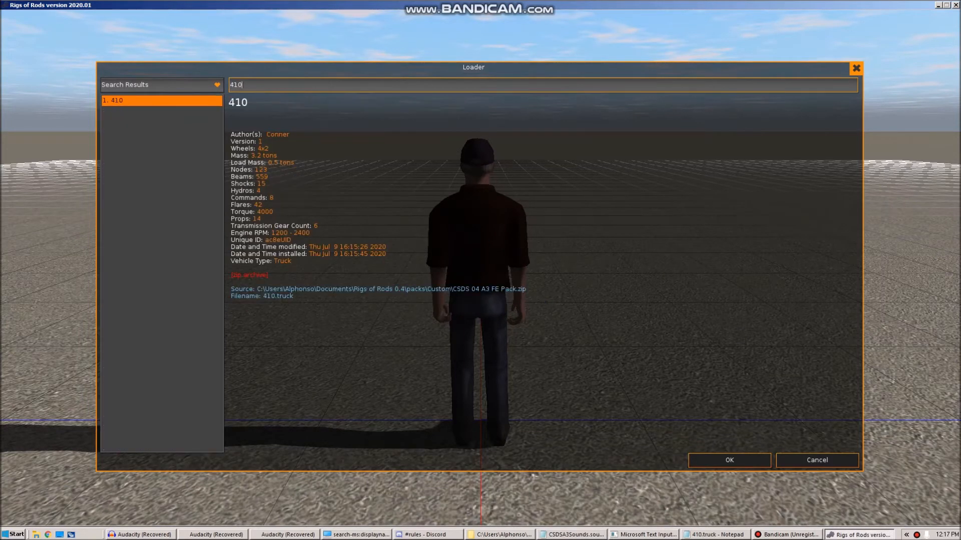
pyautogui.click(139, 105)
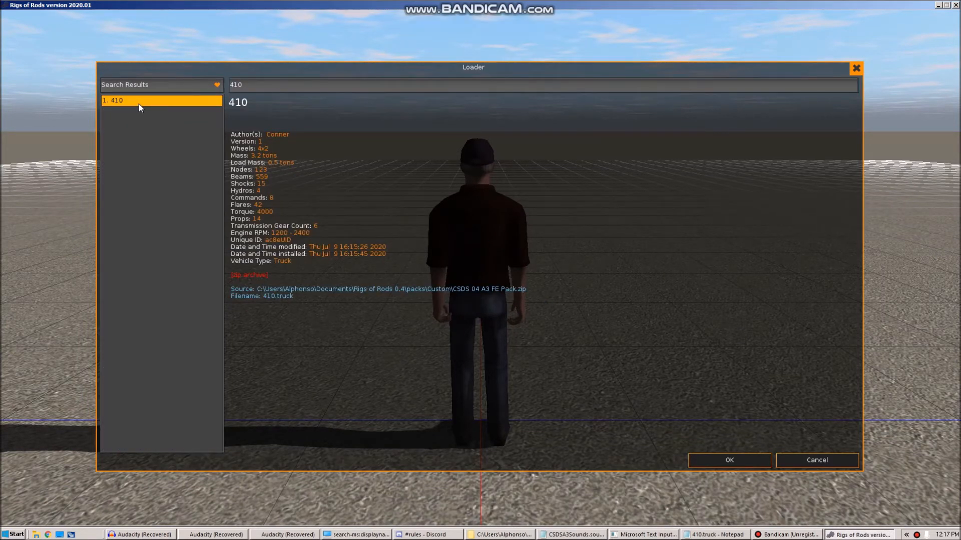
pyautogui.doubleClick(139, 103)
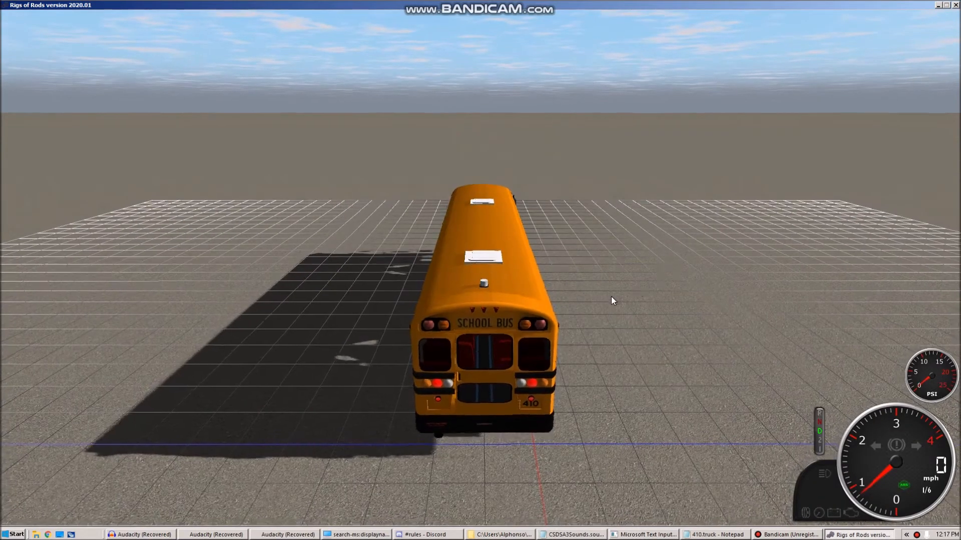
# View bus 410 from its front door side while testing it, and exit the game.
pyautogui.moveTo(611, 297); pyautogui.dragTo(579, 316)
pyautogui.press('Escape')
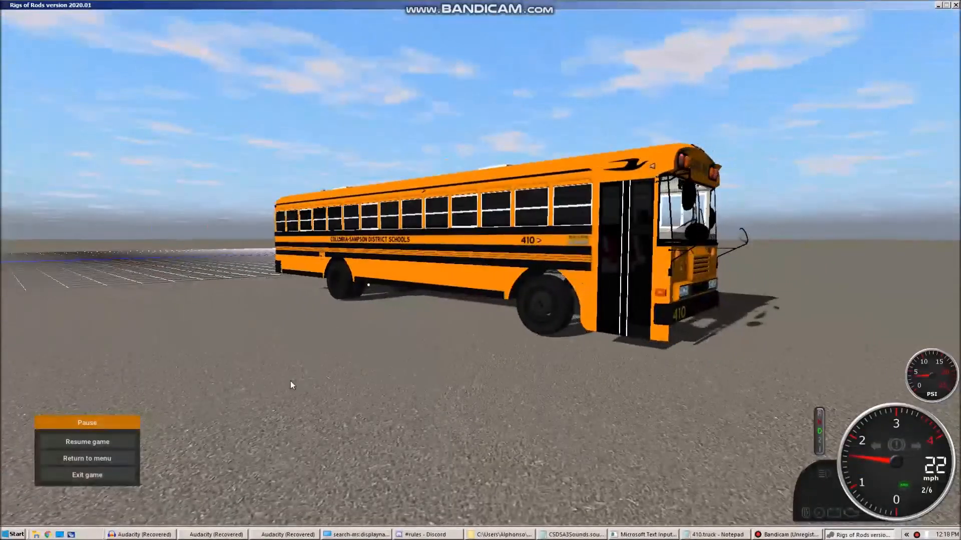
pyautogui.click(114, 472)
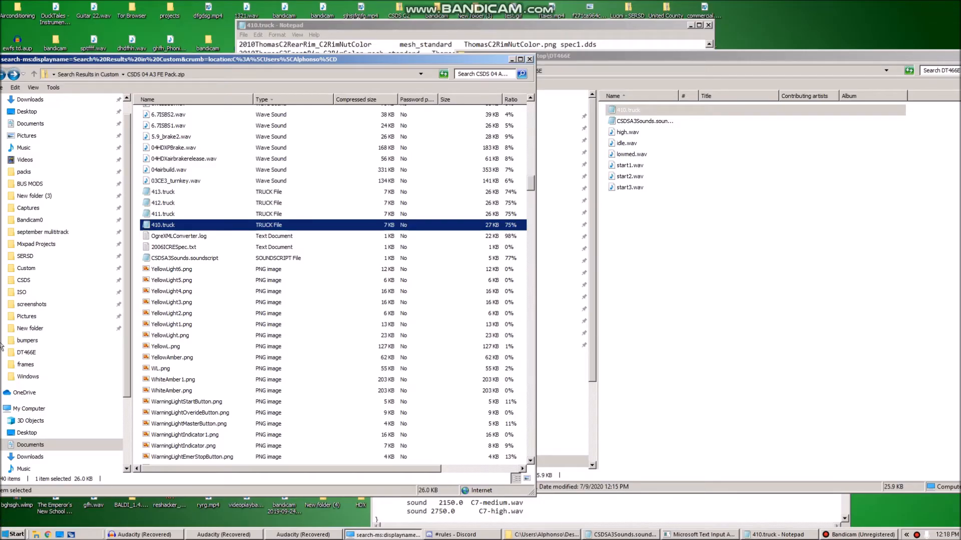
# Open CSDSA3Sounds.soundscript from the DT466E folder and delete the start_sound unpitched start3.wav line from the DT466E block.
pyautogui.doubleClick(641, 123)
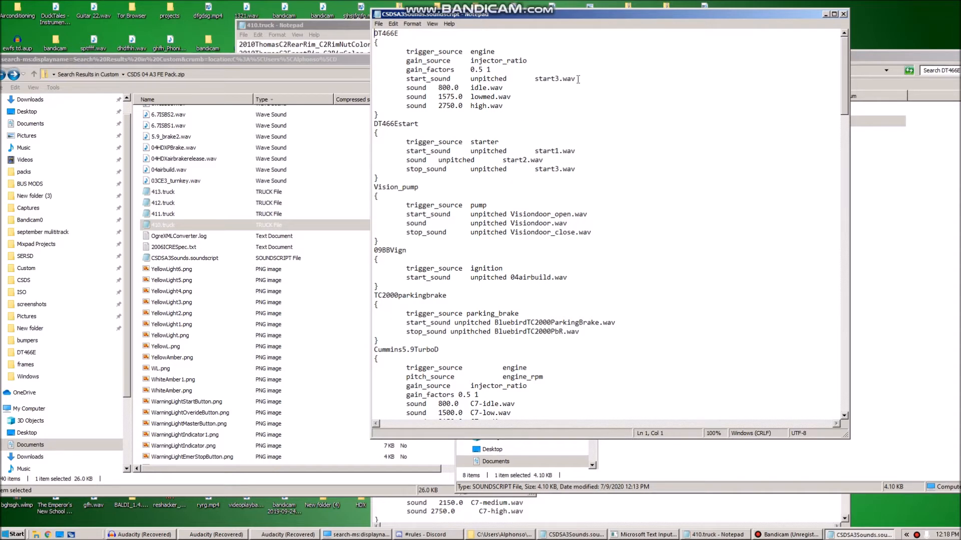
pyautogui.moveTo(578, 79); pyautogui.dragTo(351, 77)
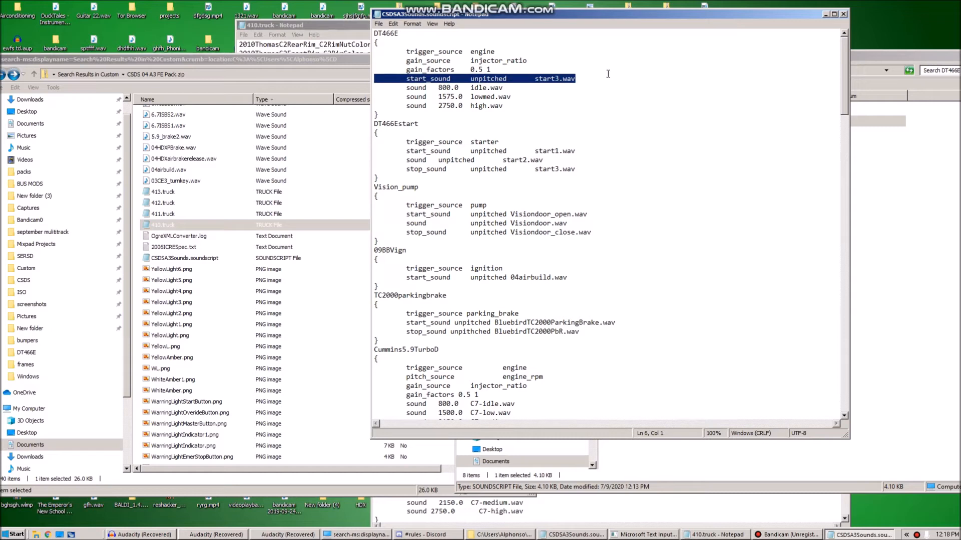
pyautogui.press('BackSpace')
pyautogui.press('BackSpace')
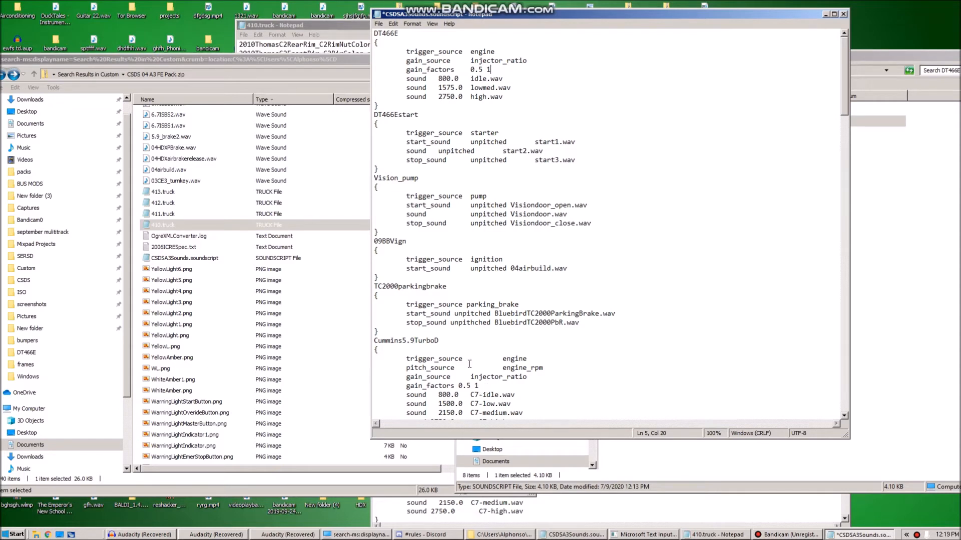
# Add a pitch_source engine_rpm line below trigger_source in the DT466E block, save the soundscript and close it.
pyautogui.click(494, 51)
pyautogui.press('Return')
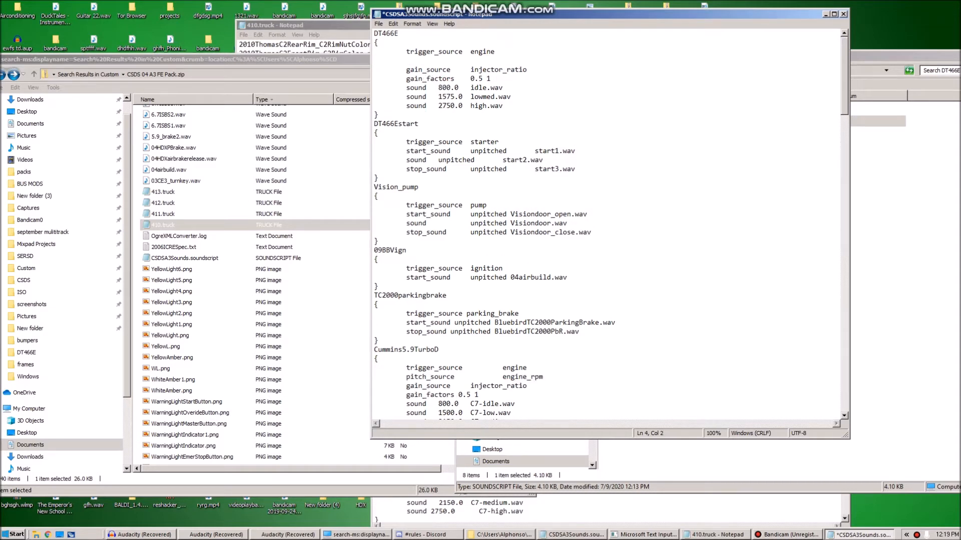
pyautogui.press('Tab')
pyautogui.write('pit')
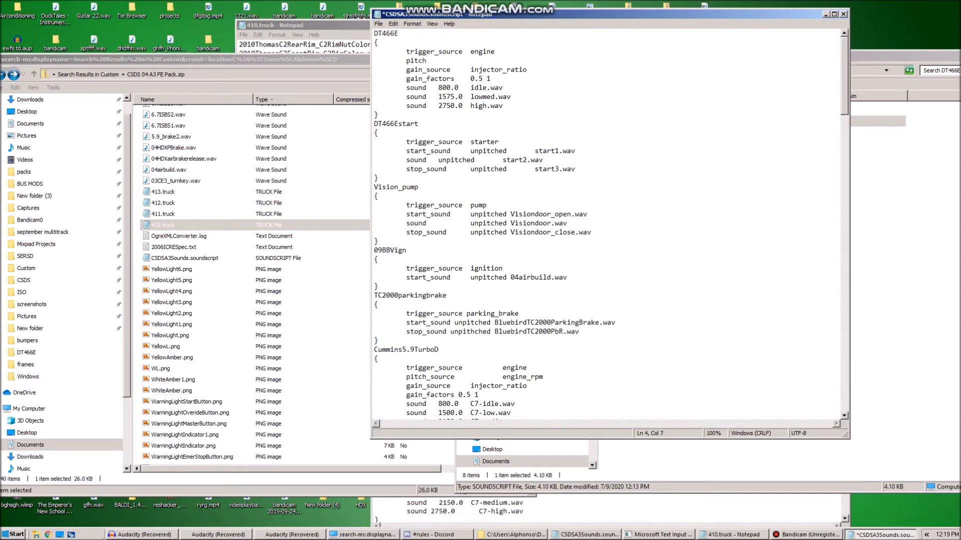
pyautogui.write('_sourcw')
pyautogui.press('BackSpace')
pyautogui.write('eengine_)rpm')
pyautogui.click(381, 25)
pyautogui.click(396, 64)
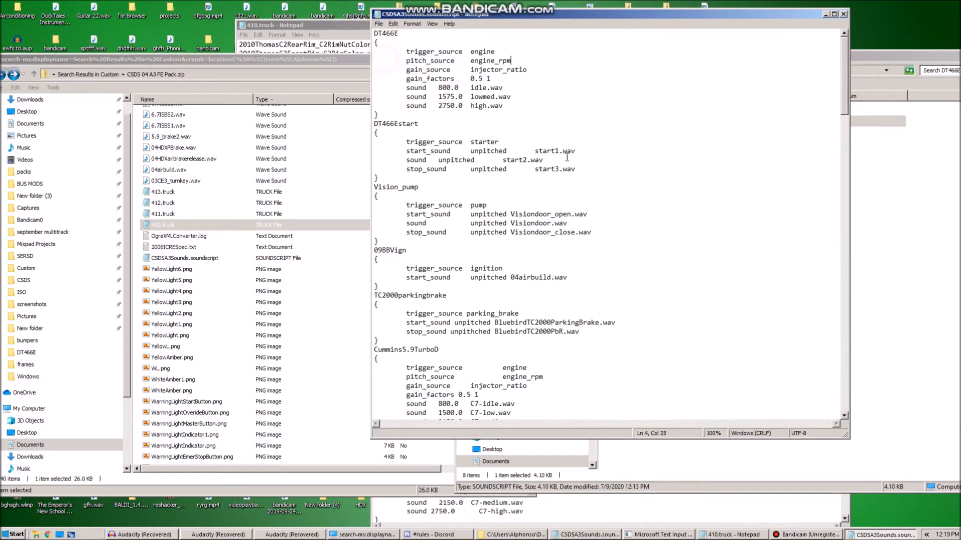
pyautogui.click(842, 15)
# Copy the updated CSDSA3Sounds.soundscript from the DT466E folder into the pack's zip, replacing the earlier version.
pyautogui.click(632, 123)
pyautogui.moveTo(631, 123); pyautogui.dragTo(282, 202)
pyautogui.click(422, 251)
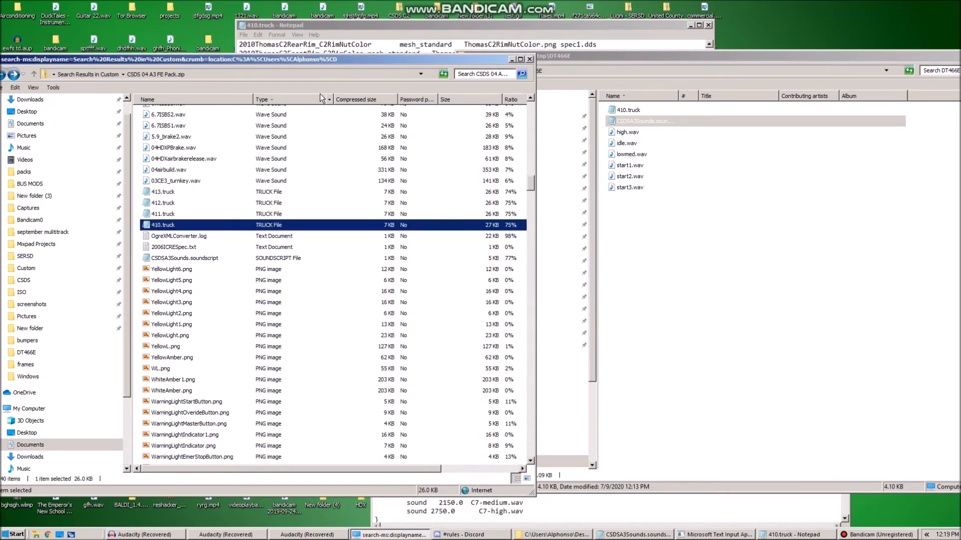
# Relaunch Rigs of Rods and load the Simple Test Terrain to test the updated soundscript.
pyautogui.click(25, 536)
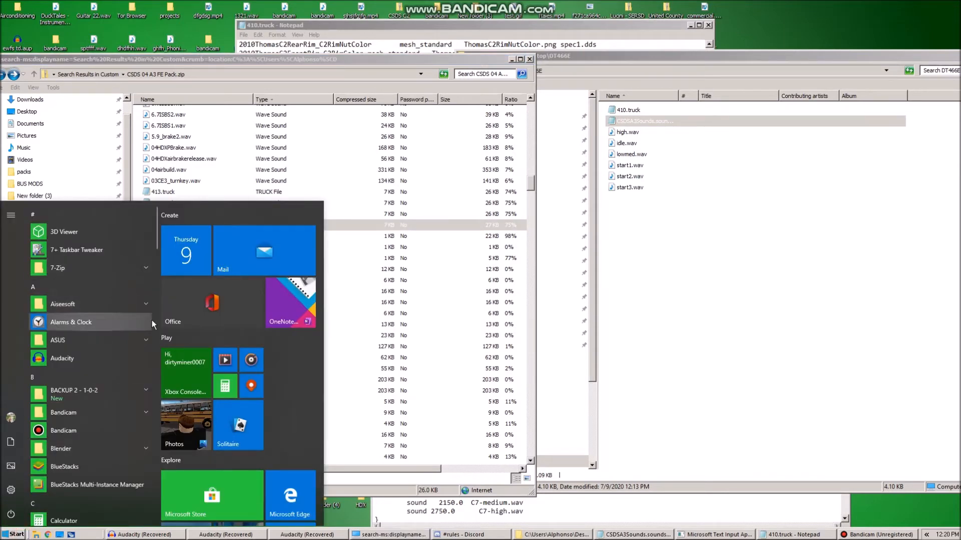
pyautogui.scroll(-3, 282, 299)
pyautogui.scroll(-1, 290, 366)
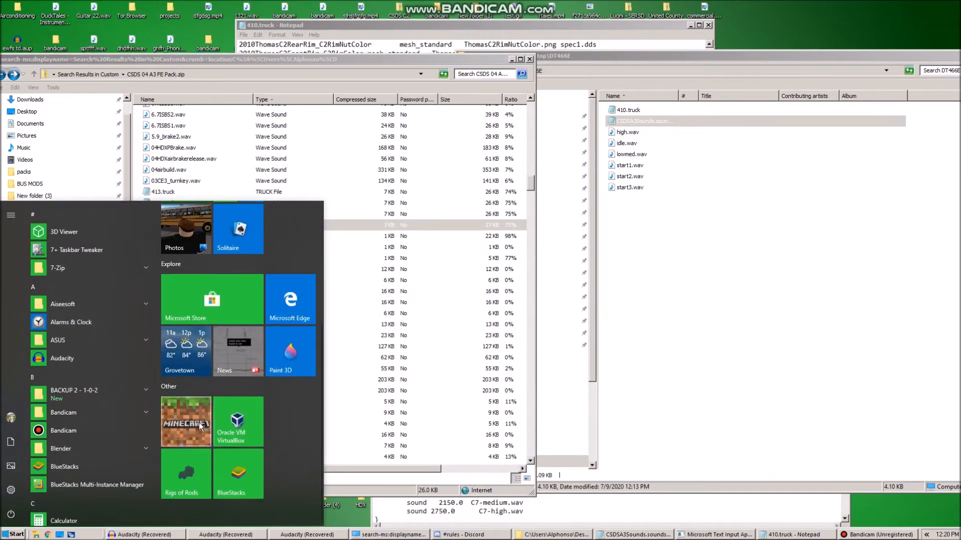
pyautogui.click(191, 468)
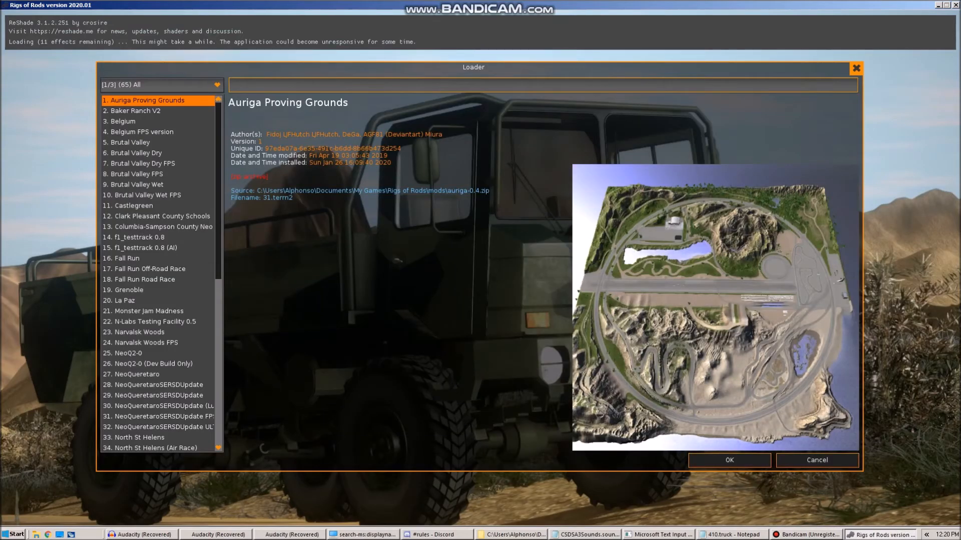
pyautogui.write('s')
pyautogui.press('Return')
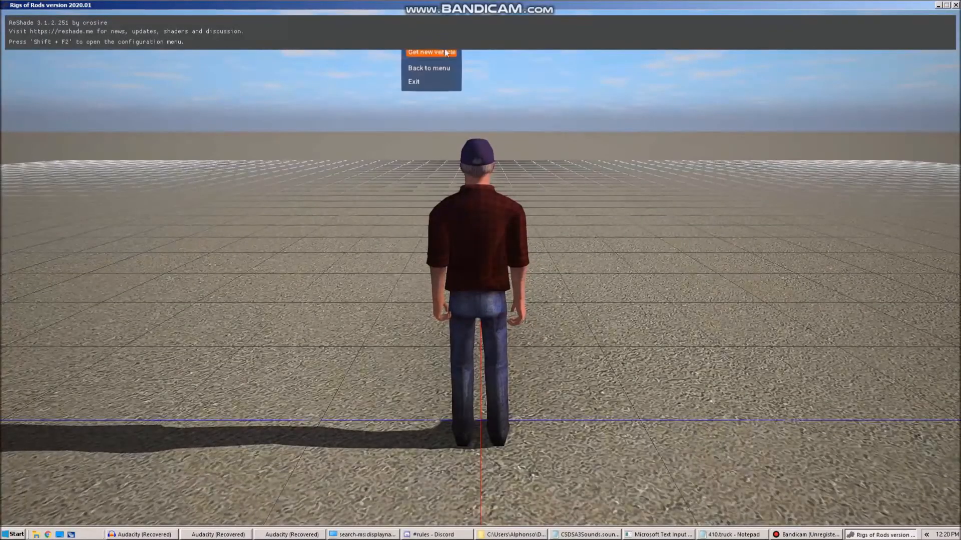
# Search the vehicle loader for 410 and spawn bus 410 on the test terrain.
pyautogui.click(431, 52)
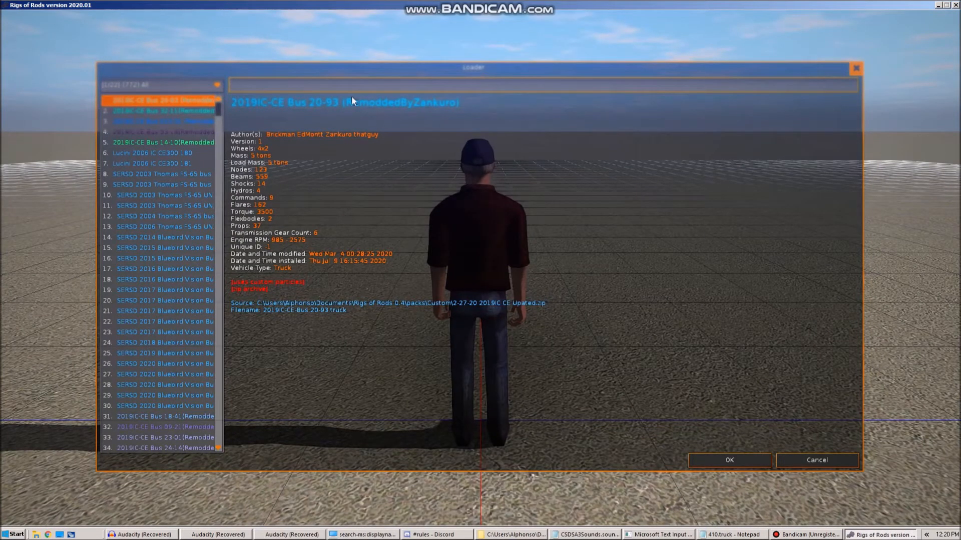
pyautogui.write('410')
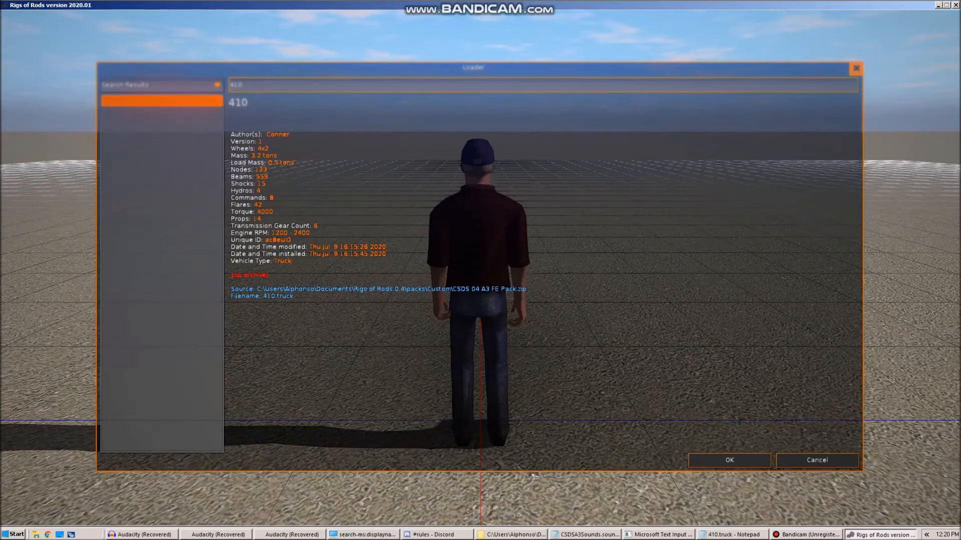
pyautogui.press('Return')
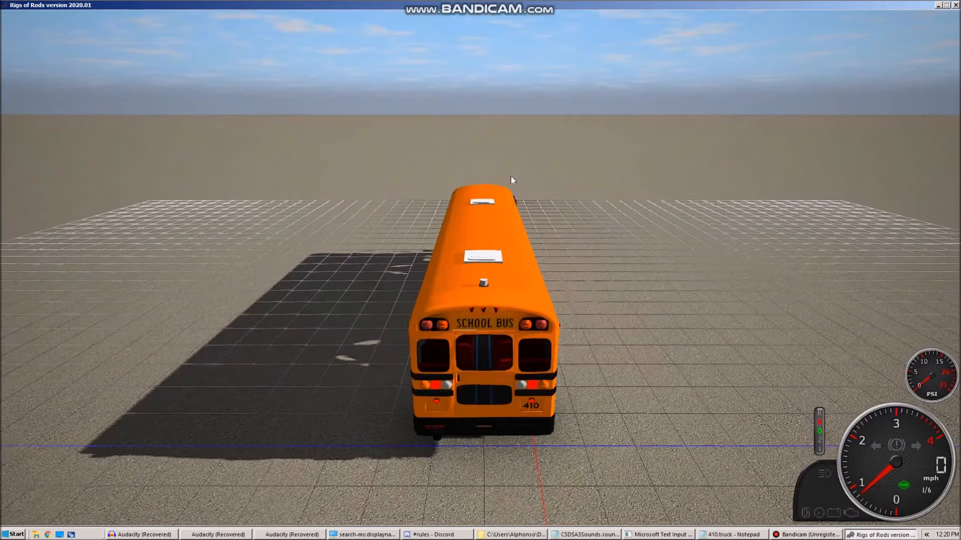
# Drive bus 410 forward with a left turn and brake to a stop, checking its engine sounds from outside views.
pyautogui.moveTo(530, 177); pyautogui.dragTo(335, 296)
pyautogui.moveTo(2, 249); pyautogui.dragTo(104, 400)
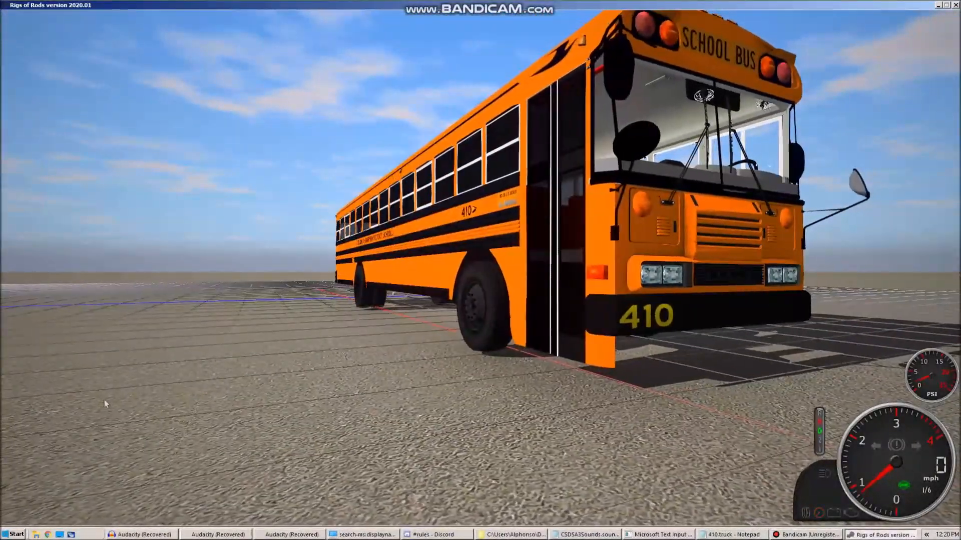
pyautogui.press('Up')
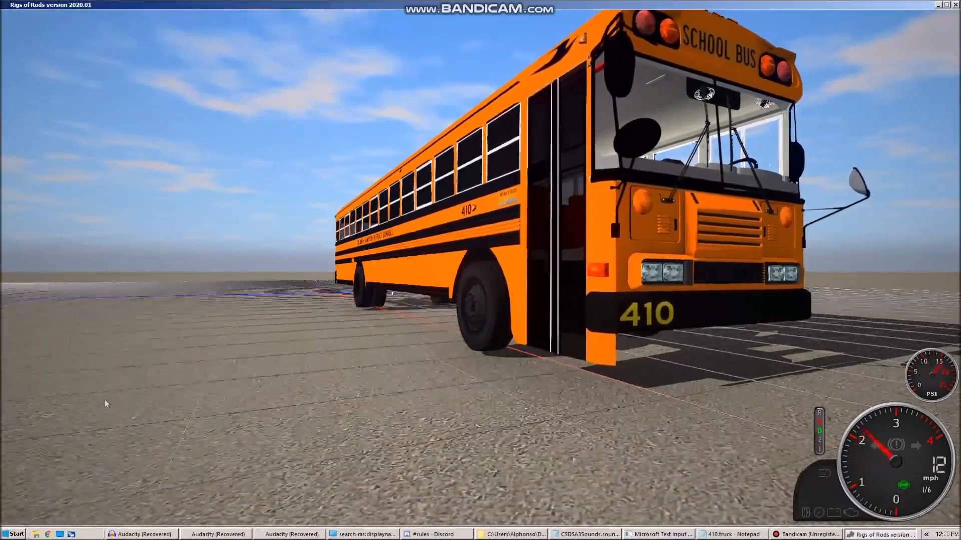
pyautogui.press('Left')
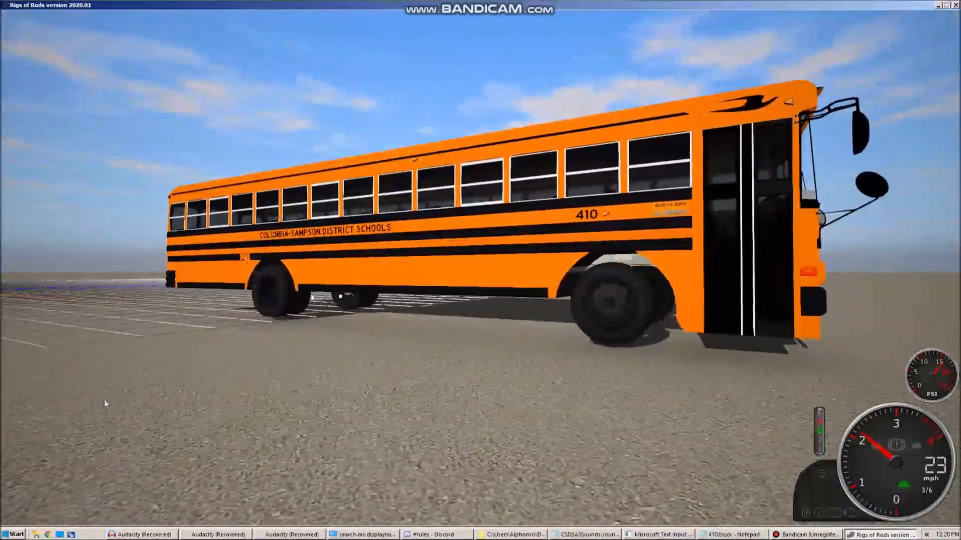
pyautogui.press('KP_4')
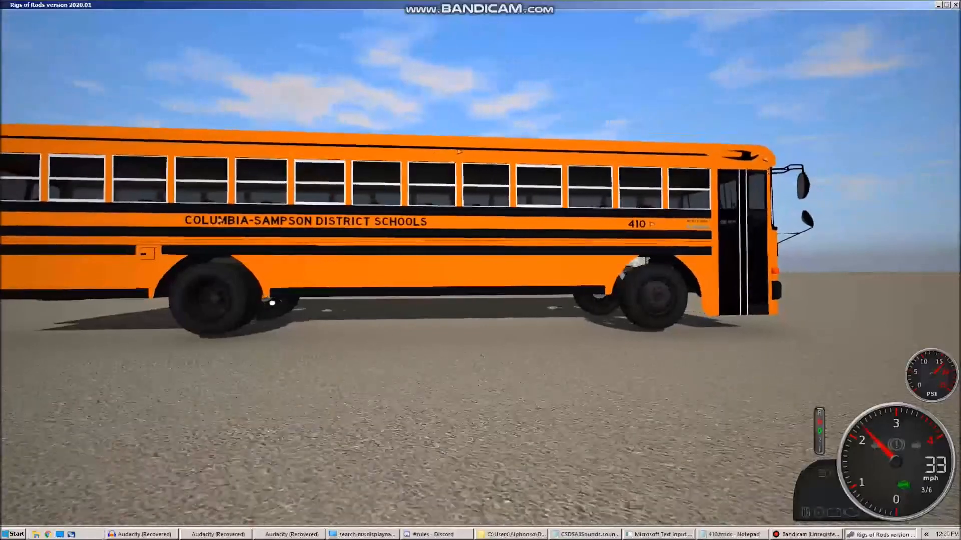
pyautogui.press('KP_4')
pyautogui.press('KP_4')
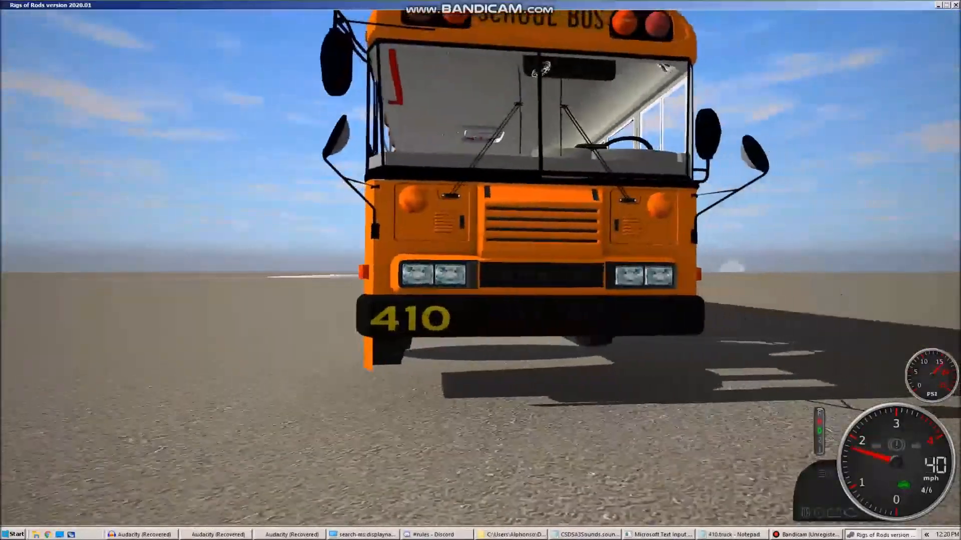
pyautogui.press('Down')
pyautogui.press('Down')
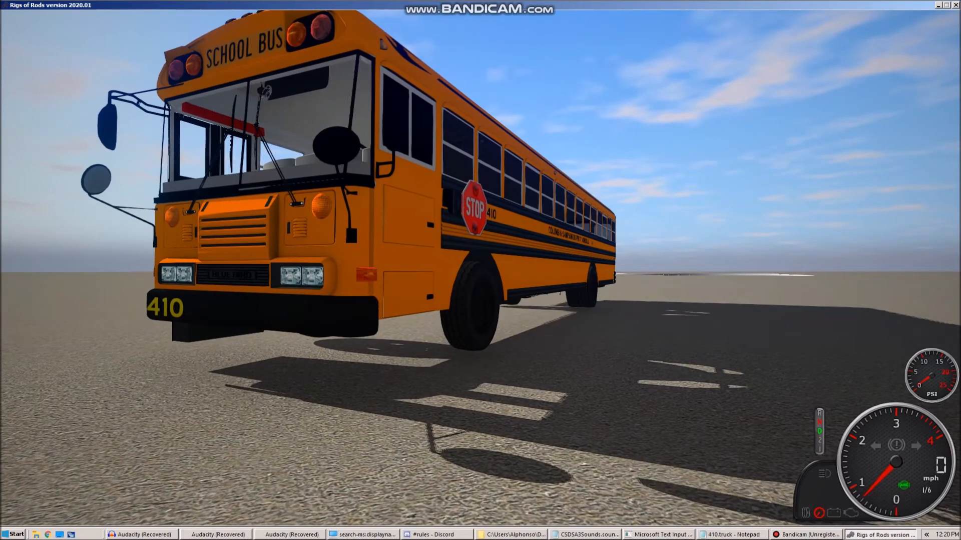
# Exit Rigs of Rods from its in-game menu.
pyautogui.press('Escape')
pyautogui.press('Down')
pyautogui.press('Down')
pyautogui.press('Down')
pyautogui.press('Return')
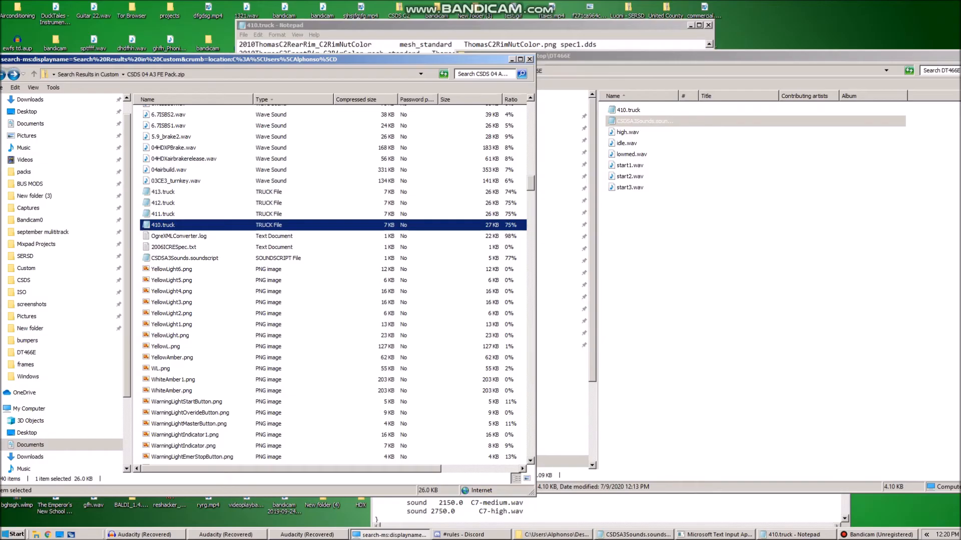
pyautogui.click(878, 534)
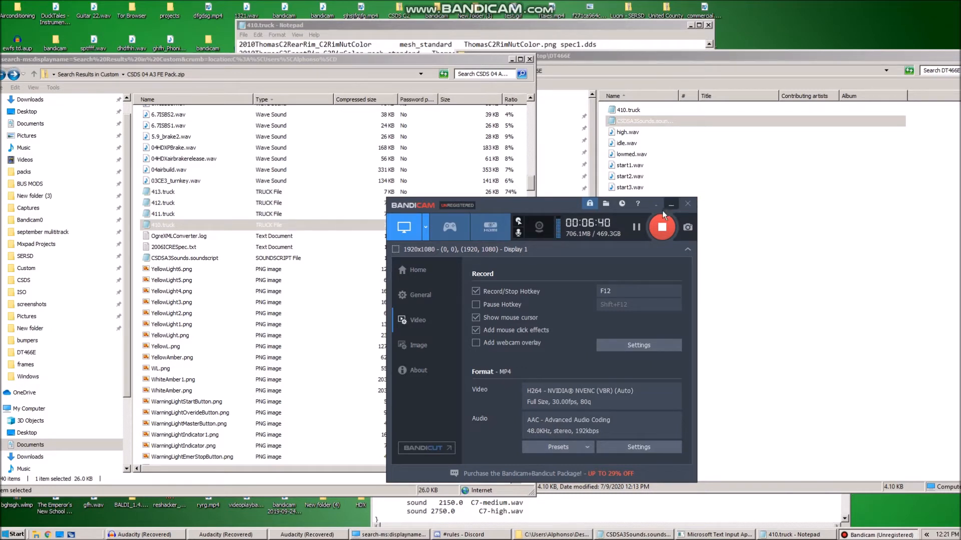
pyautogui.click(834, 364)
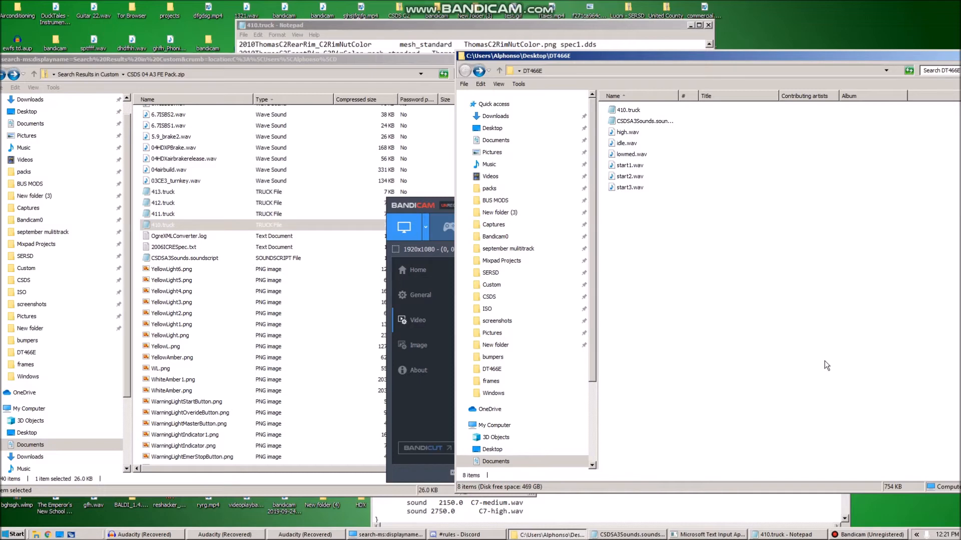
# Bring up 410.truck in Notepad and examine the BodyExterior materials for the texture used by 04BBA3Body7_A3Bake.
pyautogui.click(284, 26)
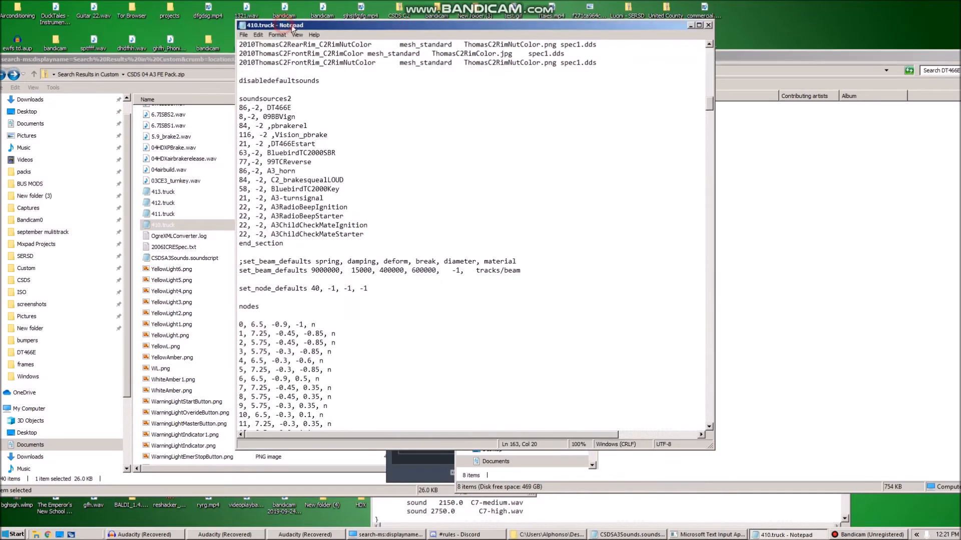
pyautogui.moveTo(284, 26); pyautogui.dragTo(443, 44)
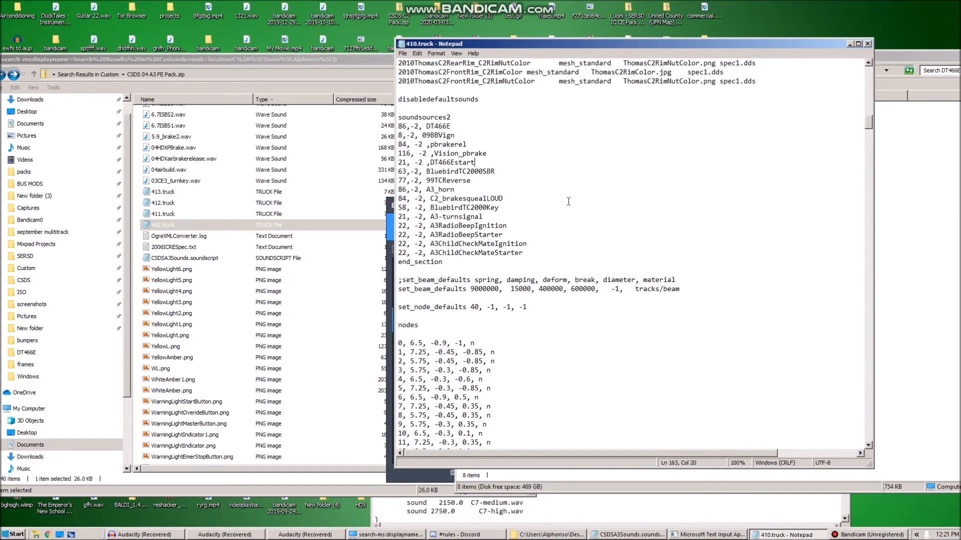
pyautogui.scroll(-1, 568, 201)
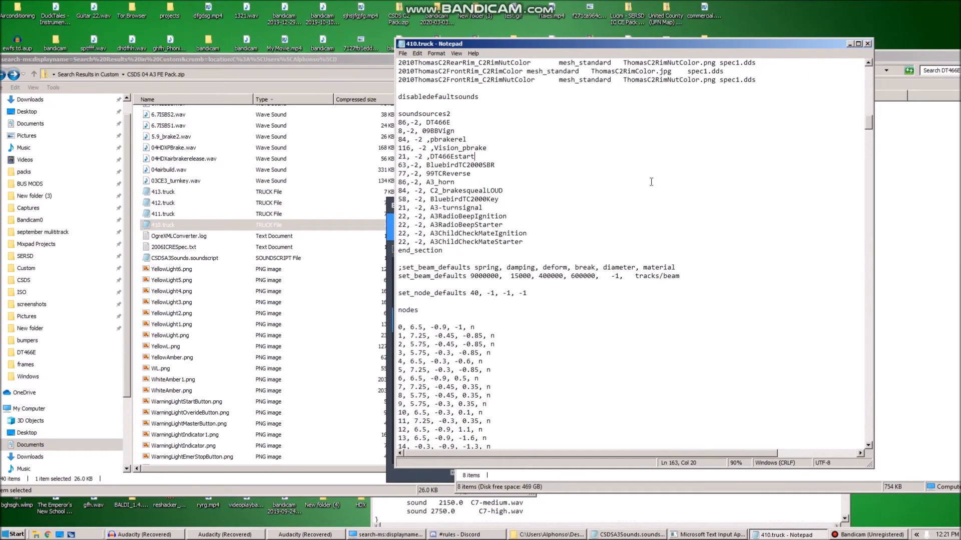
pyautogui.scroll(1, 651, 181)
pyautogui.moveTo(867, 122)
pyautogui.mouseDown()
pyautogui.moveTo(875, 137)
pyautogui.moveTo(875, 83)
pyautogui.moveTo(869, 105)
pyautogui.mouseUp()
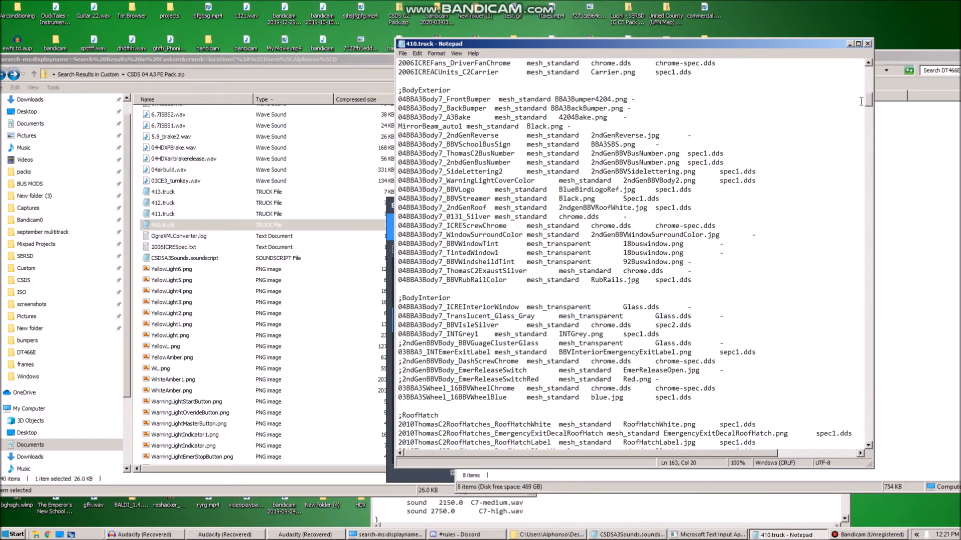
pyautogui.scroll(-2, 867, 103)
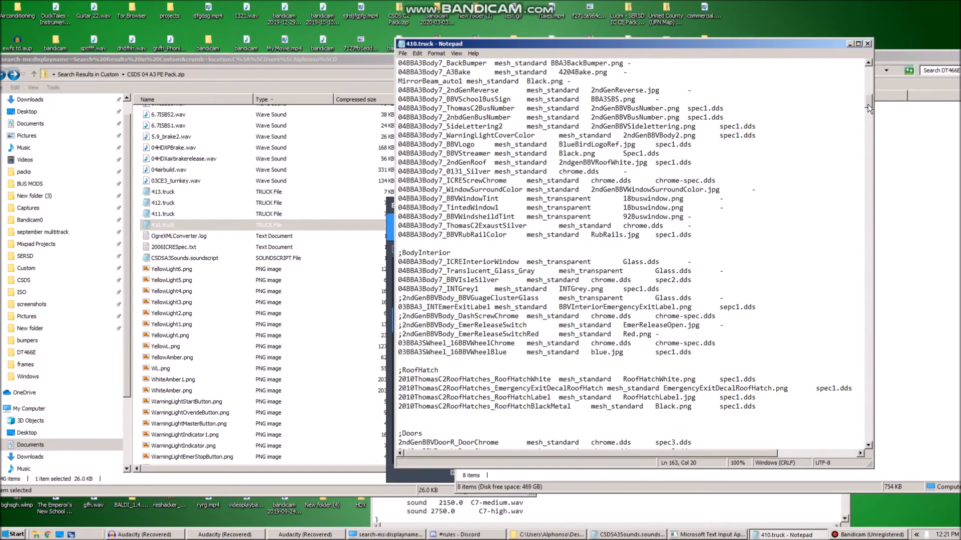
pyautogui.moveTo(867, 105)
pyautogui.mouseDown()
pyautogui.moveTo(866, 95)
pyautogui.moveTo(869, 102)
pyautogui.mouseUp()
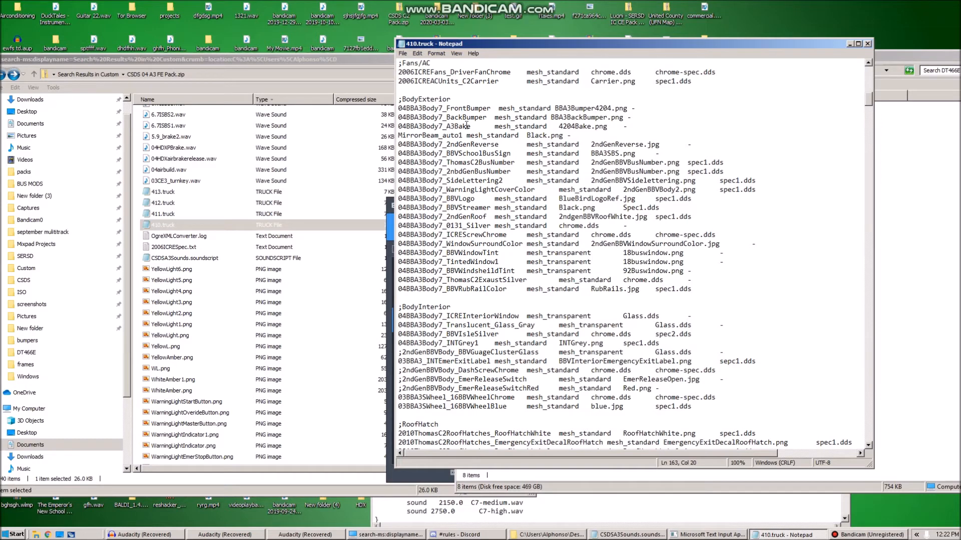
pyautogui.click(559, 127)
# Search the CSDS 04 A3 FE Pack zip for 4204, open 4204Bake.png in paint.net and maximize the editor window.
pyautogui.click(272, 61)
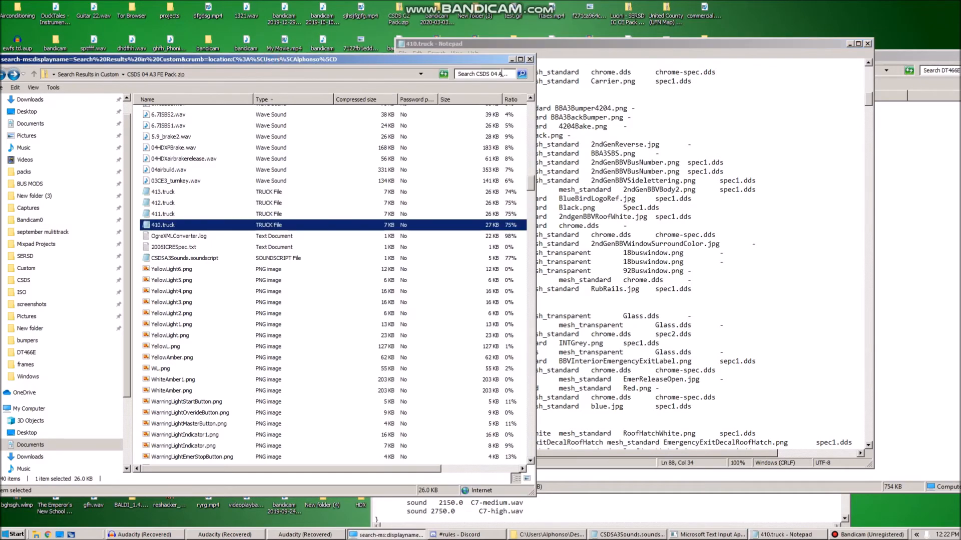
pyautogui.click(501, 73)
pyautogui.write('4')
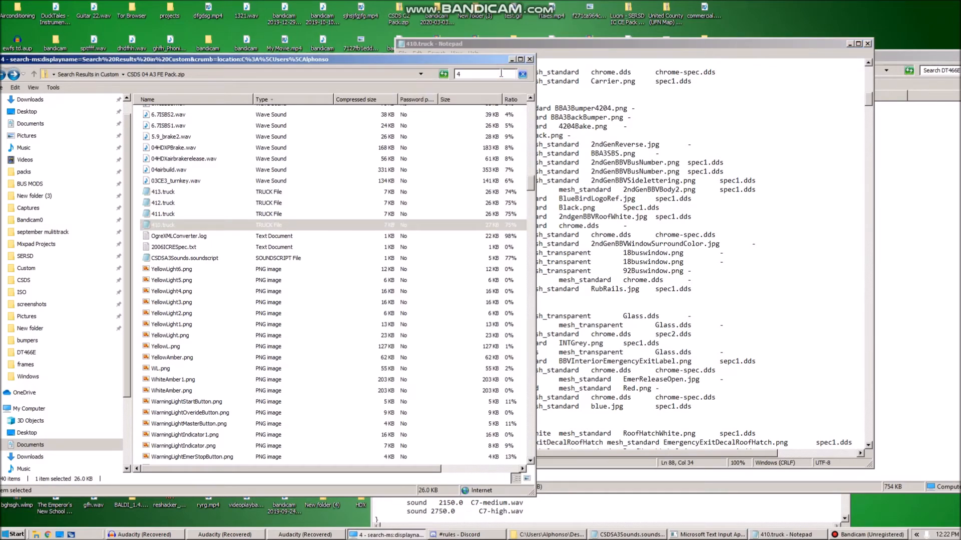
pyautogui.write('204')
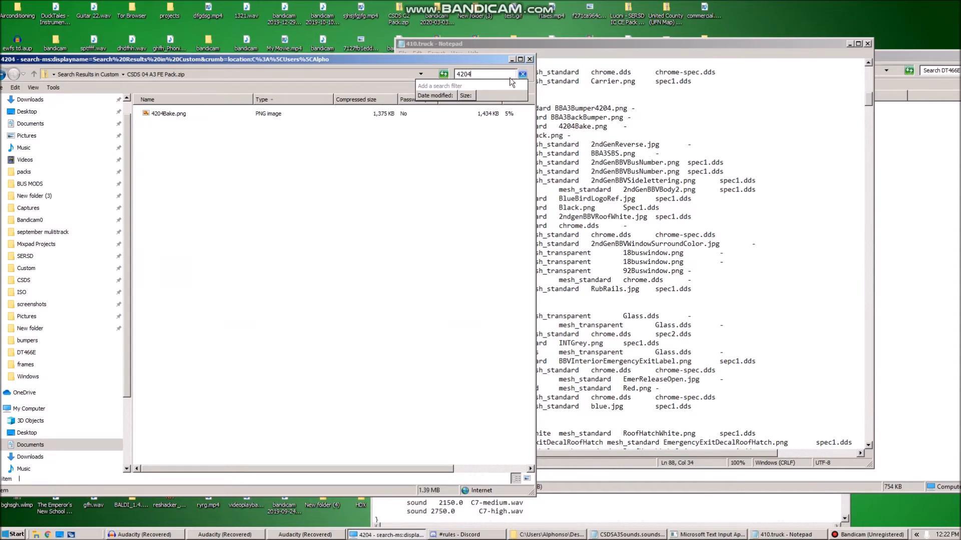
pyautogui.doubleClick(184, 118)
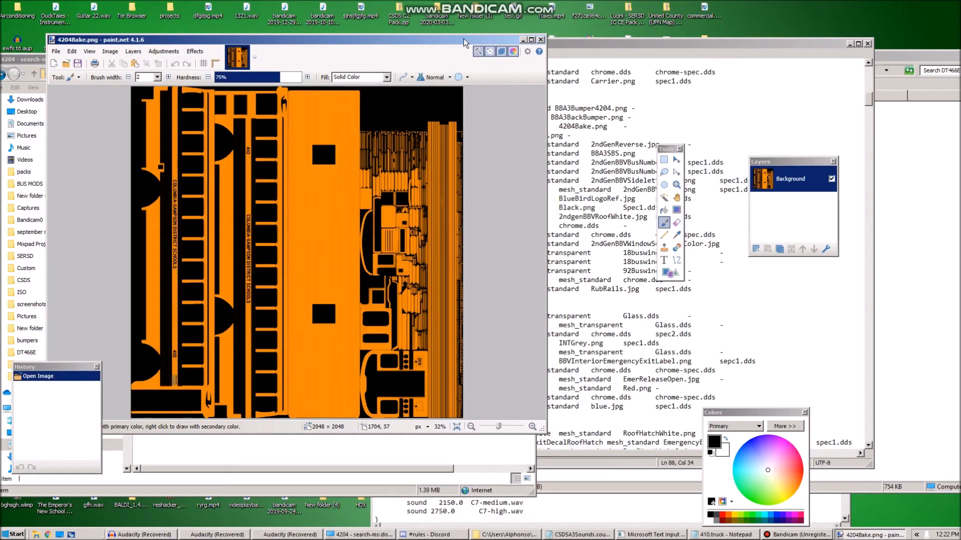
pyautogui.moveTo(450, 43); pyautogui.dragTo(551, 44)
pyautogui.doubleClick(551, 44)
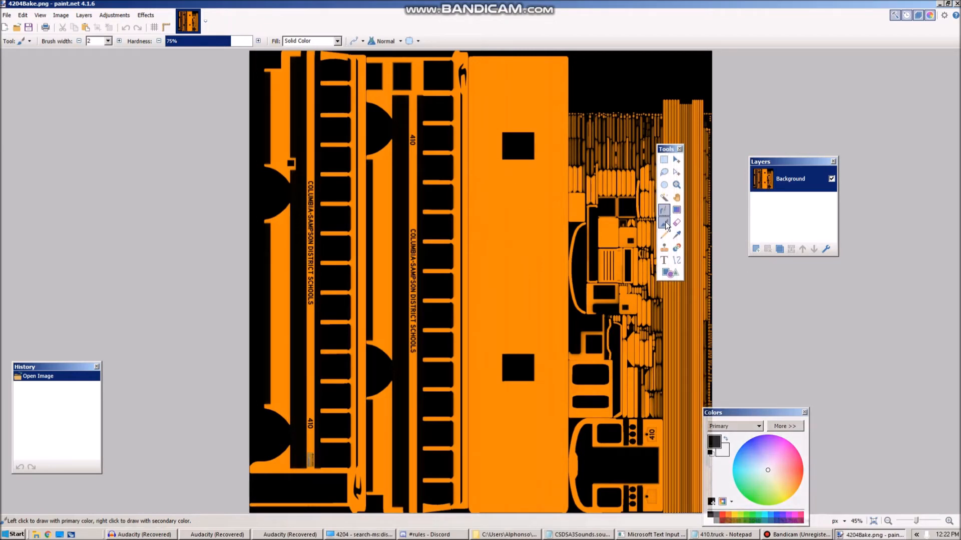
# Fill the bus roof area of the texture with white using the Paint Bucket.
pyautogui.click(664, 210)
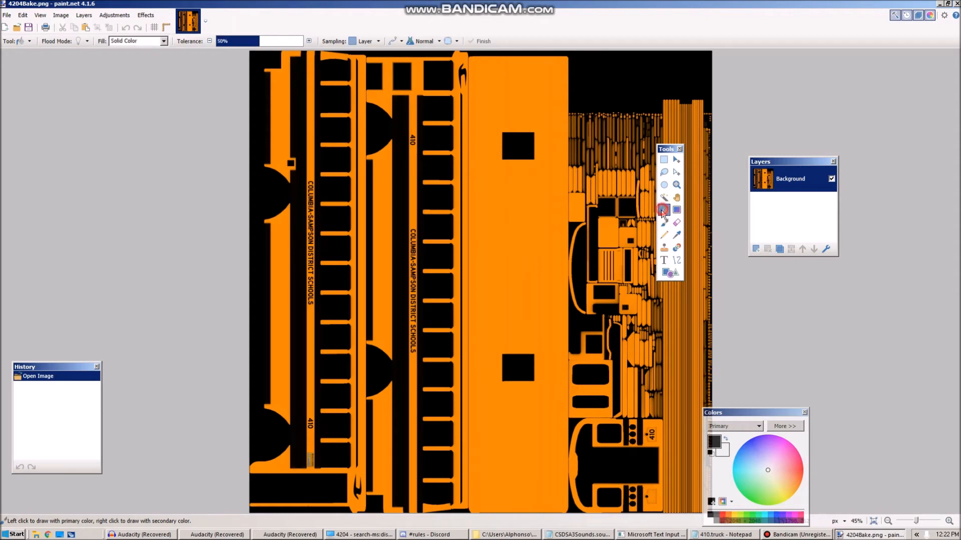
pyautogui.click(711, 521)
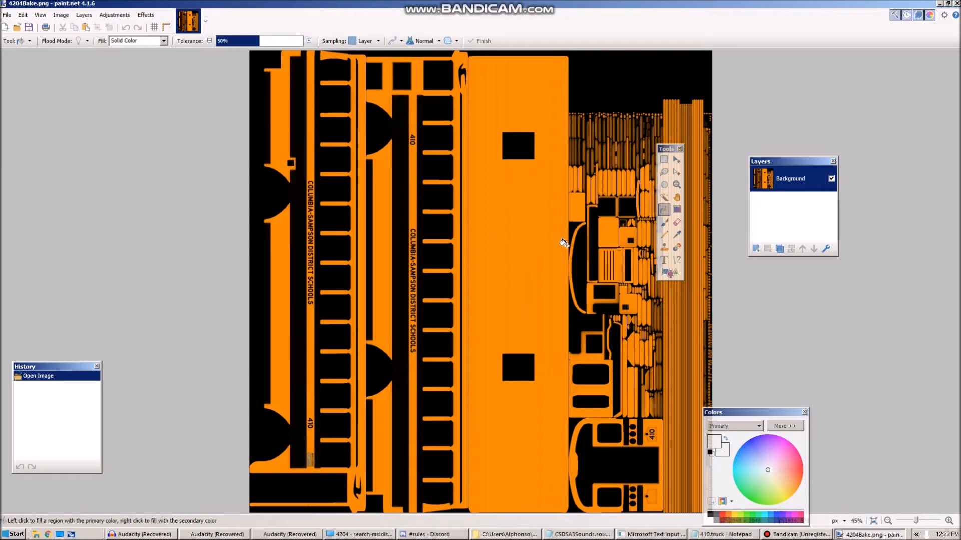
pyautogui.click(543, 239)
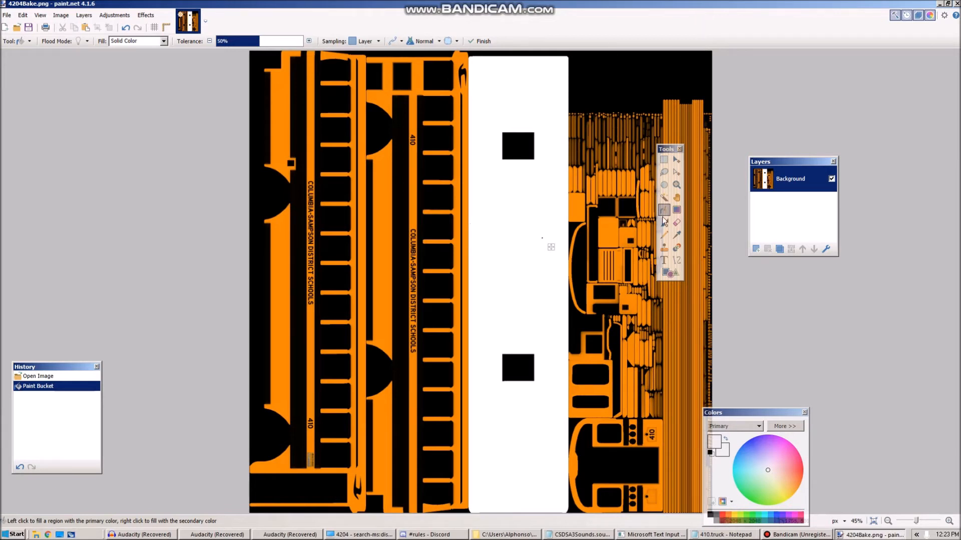
# Cover the 410 number and the COLUMBIA-SAMPSON DISTRICT SCHOOLS lettering on one bus side with filled orange rectangles.
pyautogui.click(669, 273)
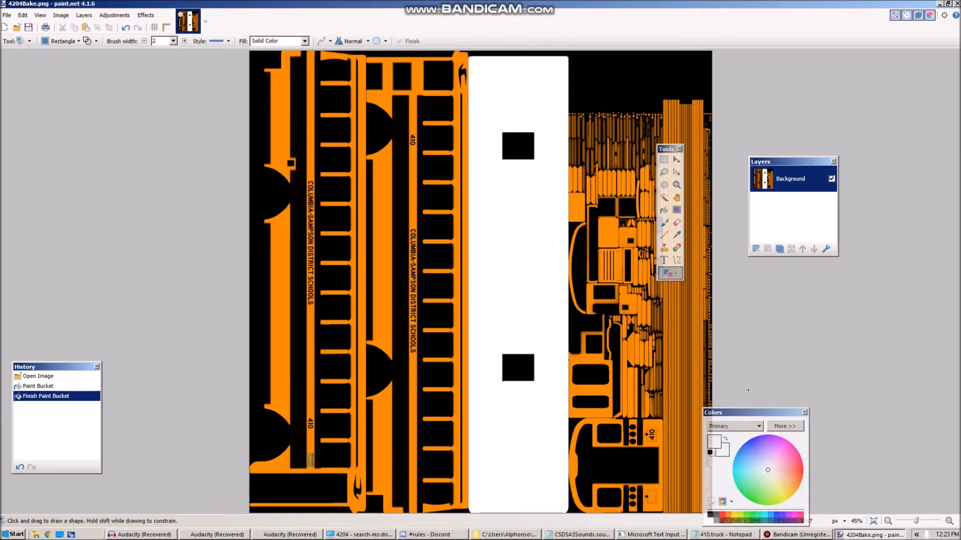
pyautogui.click(724, 515)
pyautogui.moveTo(313, 431); pyautogui.dragTo(307, 416)
pyautogui.click(85, 45)
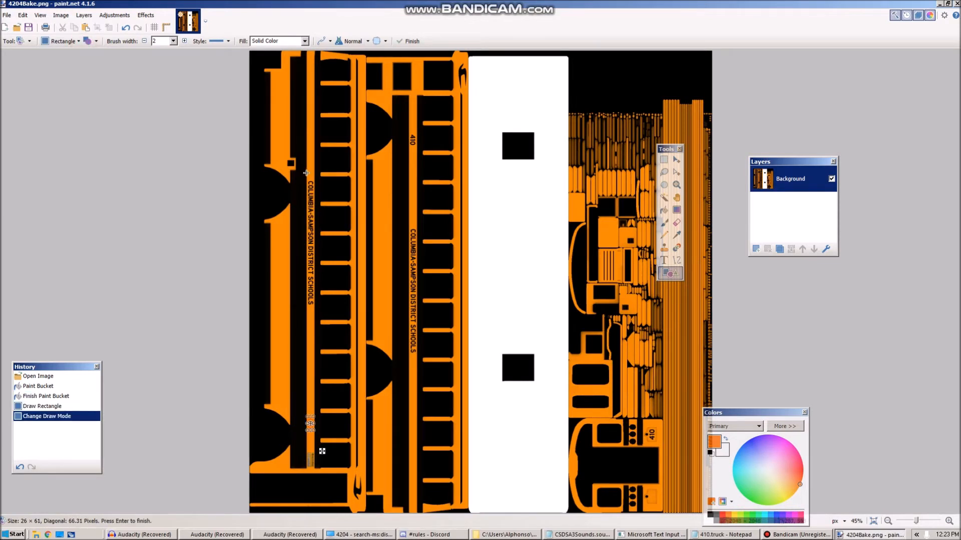
pyautogui.moveTo(307, 174); pyautogui.dragTo(314, 307)
pyautogui.press('Return')
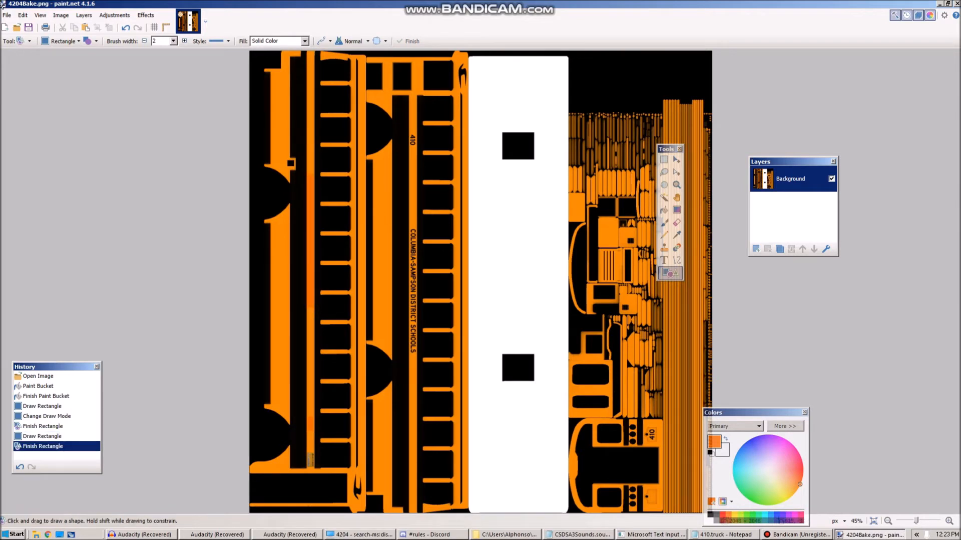
# Rotate the image 90° counter-clockwise and sample the orange of the side band next to the covered lettering.
pyautogui.click(61, 15)
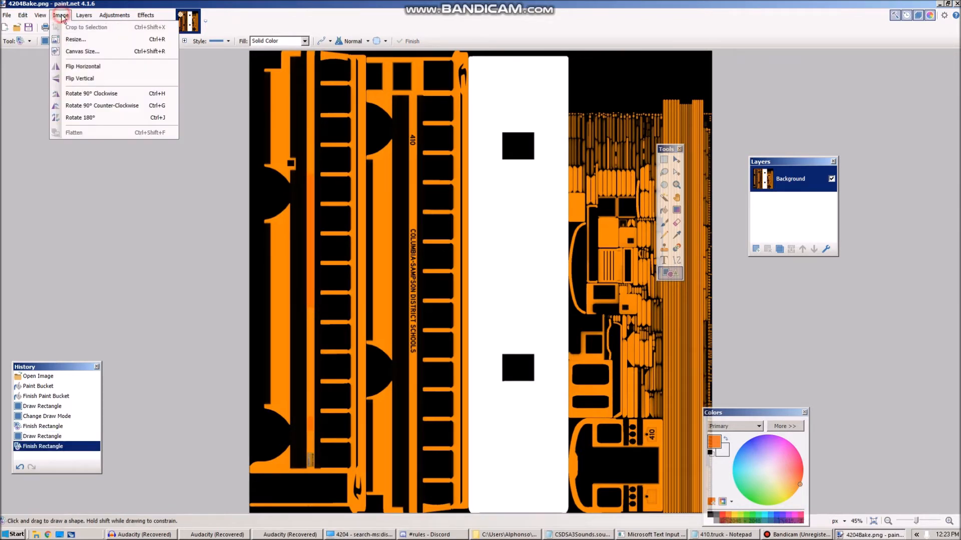
pyautogui.click(111, 105)
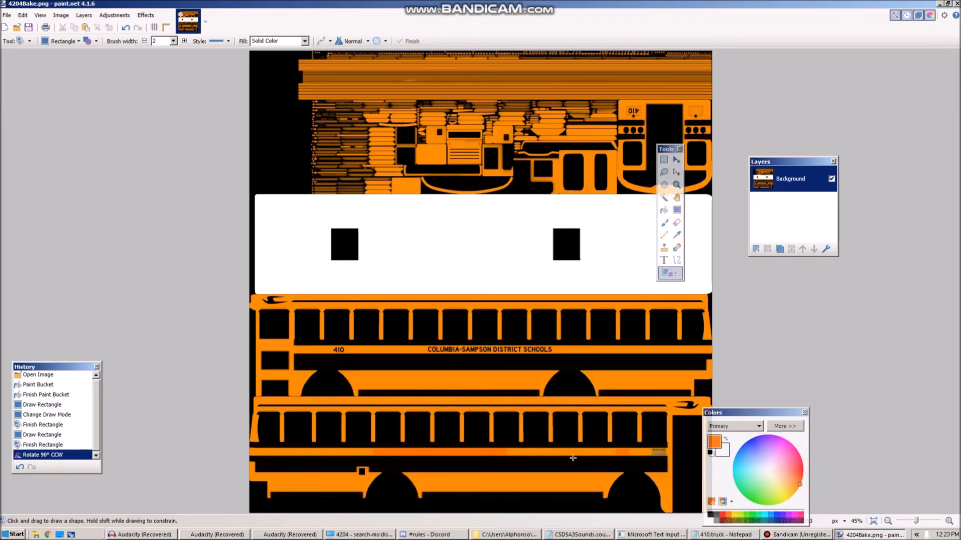
pyautogui.click(676, 235)
pyautogui.click(369, 450)
# Select a 25 × 32 px piece of clean orange beside the mismatched patch, stretch it along the band over the patch, and deselect.
pyautogui.keyDown('ctrl'); pyautogui.scroll(5, 369, 451); pyautogui.keyUp('ctrl')
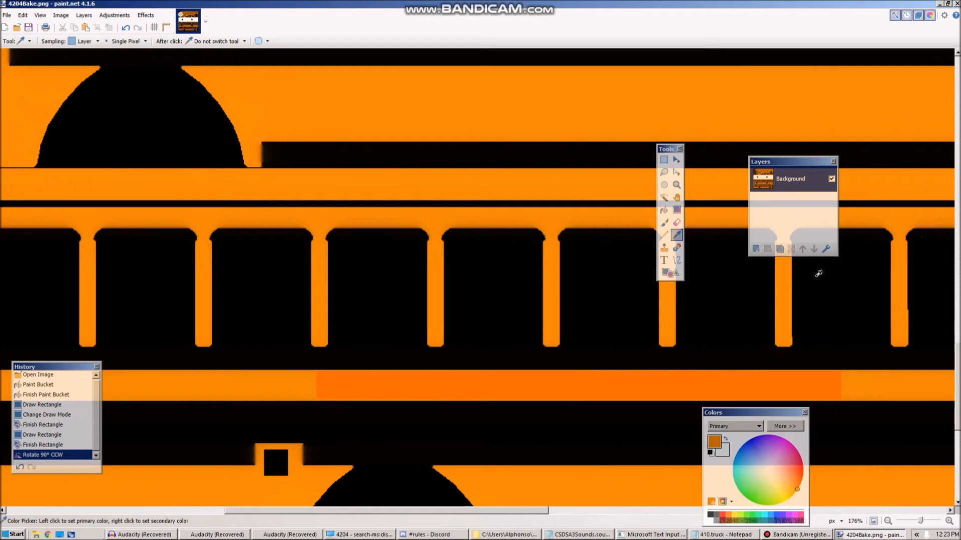
pyautogui.keyDown('ctrl'); pyautogui.scroll(2, 275, 399); pyautogui.keyUp('ctrl')
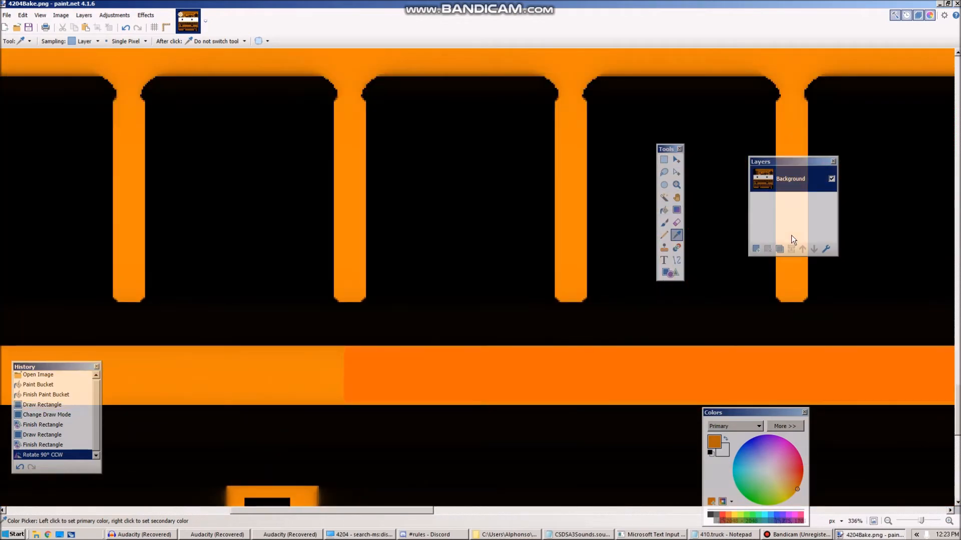
pyautogui.click(670, 273)
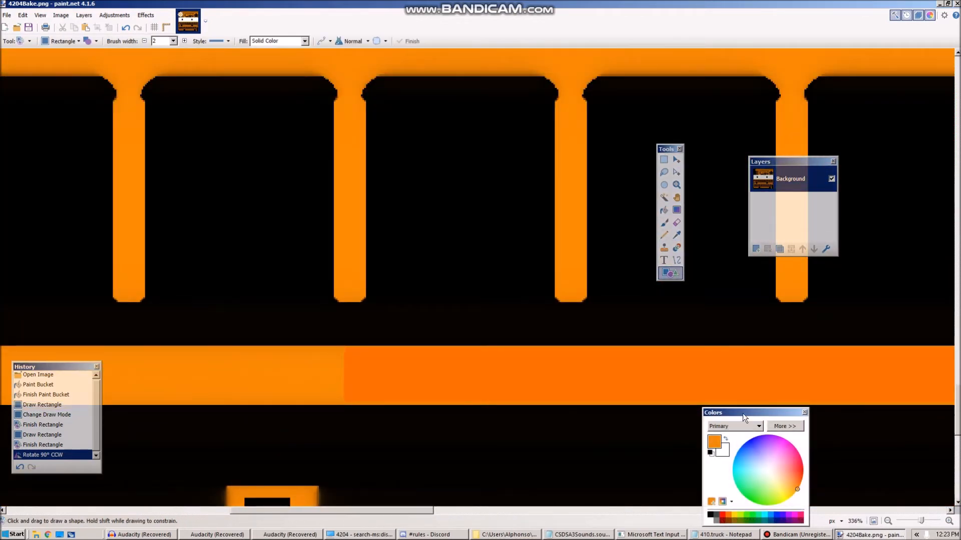
pyautogui.click(664, 160)
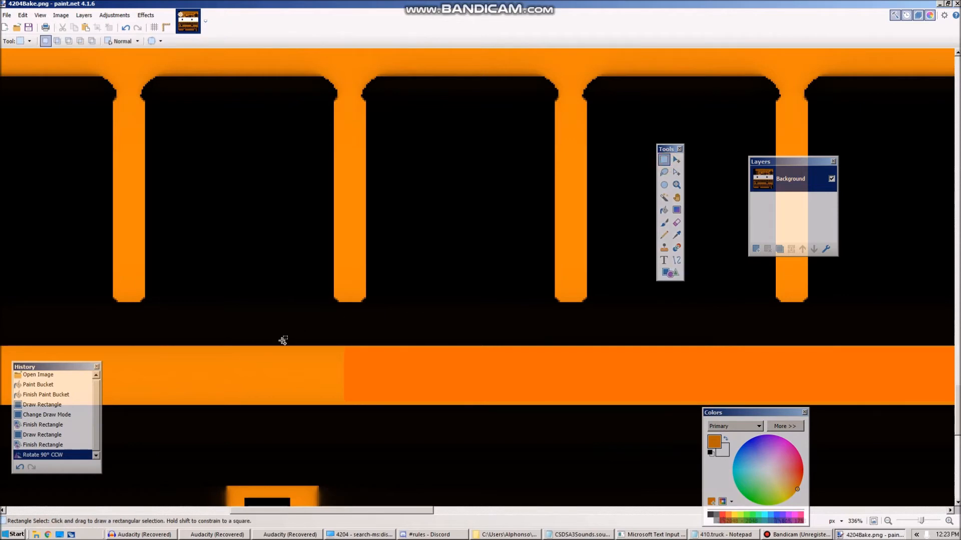
pyautogui.moveTo(279, 347); pyautogui.dragTo(321, 402)
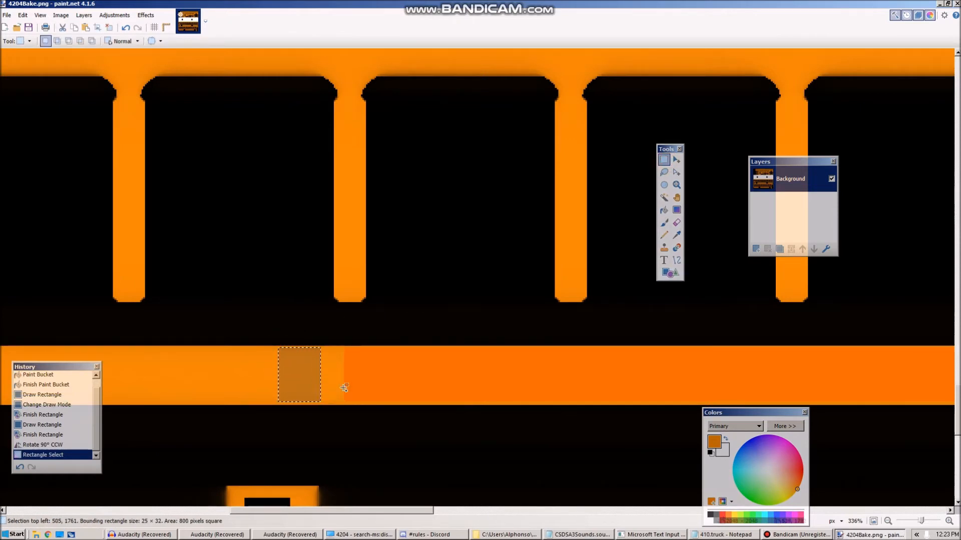
pyautogui.click(676, 159)
pyautogui.moveTo(321, 375); pyautogui.dragTo(430, 400)
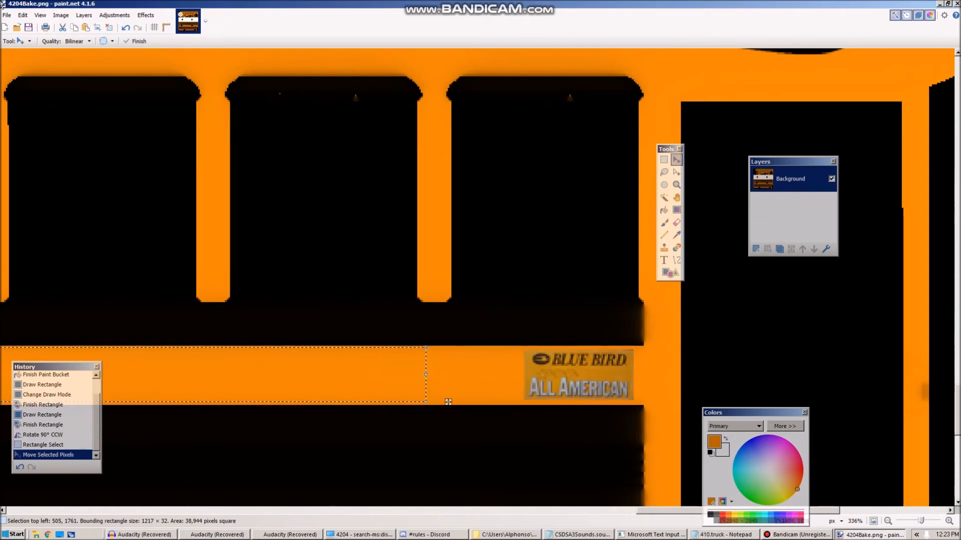
pyautogui.click(109, 27)
# Start a black text on the cleaned orange side band with the font size set to 20.
pyautogui.scroll(-5, 188, 279)
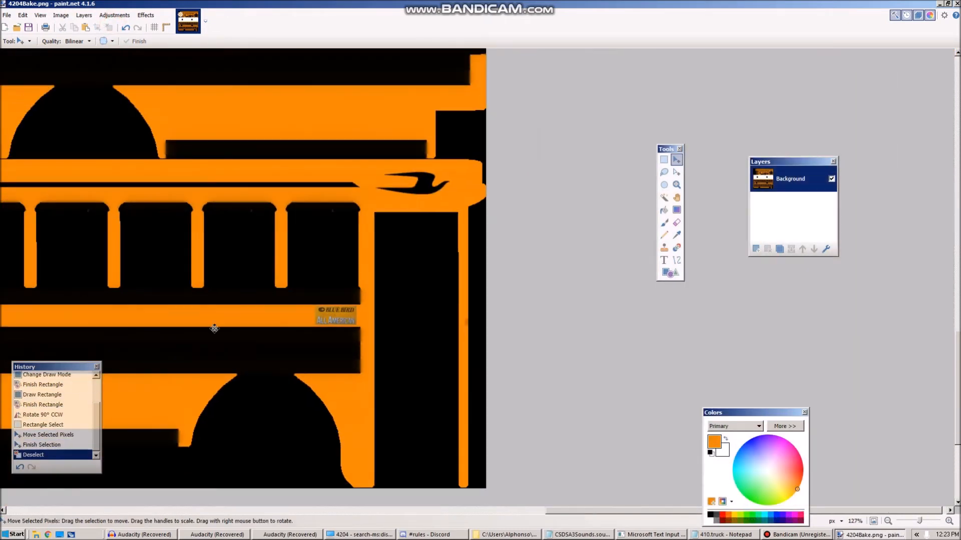
pyautogui.moveTo(643, 511); pyautogui.dragTo(397, 498)
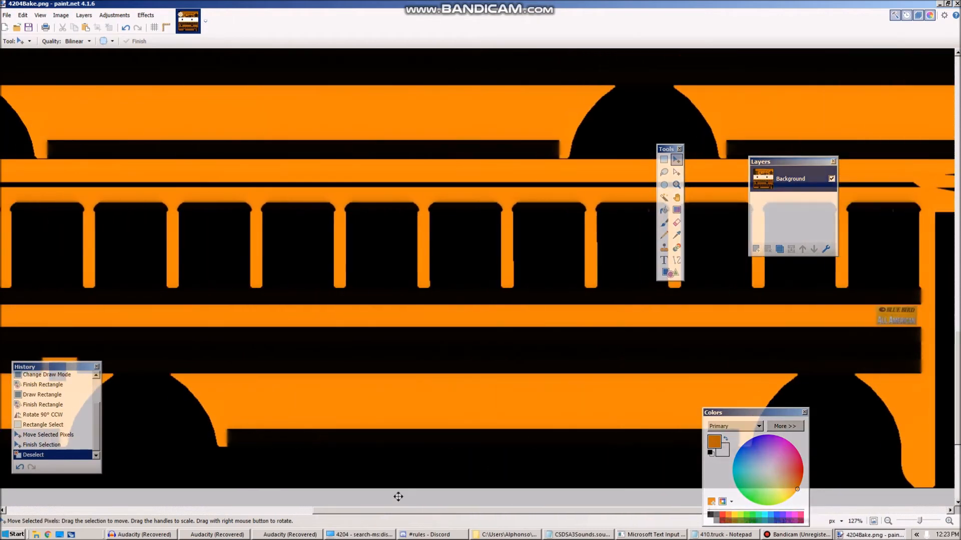
pyautogui.click(664, 260)
pyautogui.click(710, 515)
pyautogui.click(211, 315)
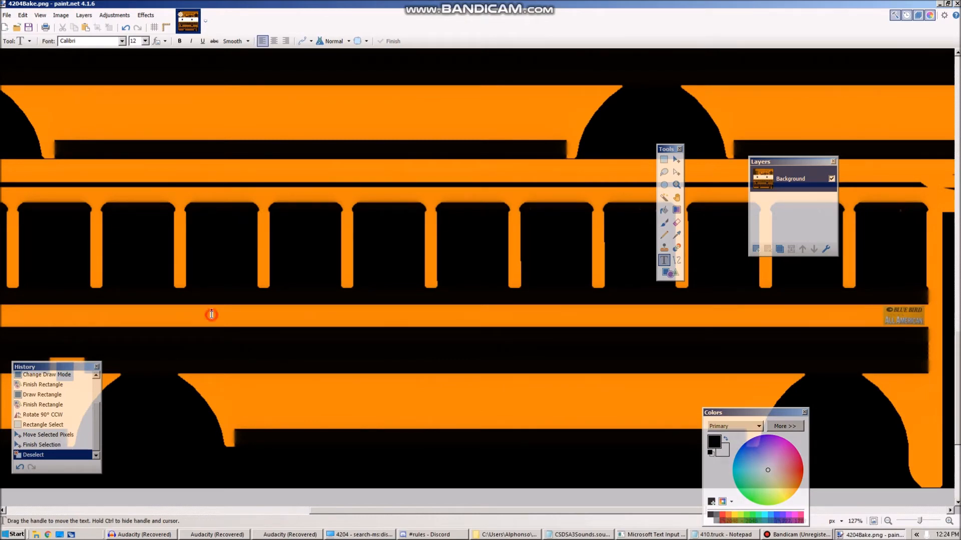
pyautogui.click(145, 41)
pyautogui.click(142, 102)
pyautogui.write('Ke')
pyautogui.write('ntuv')
pyautogui.press('BackSpace')
pyautogui.write('ck')
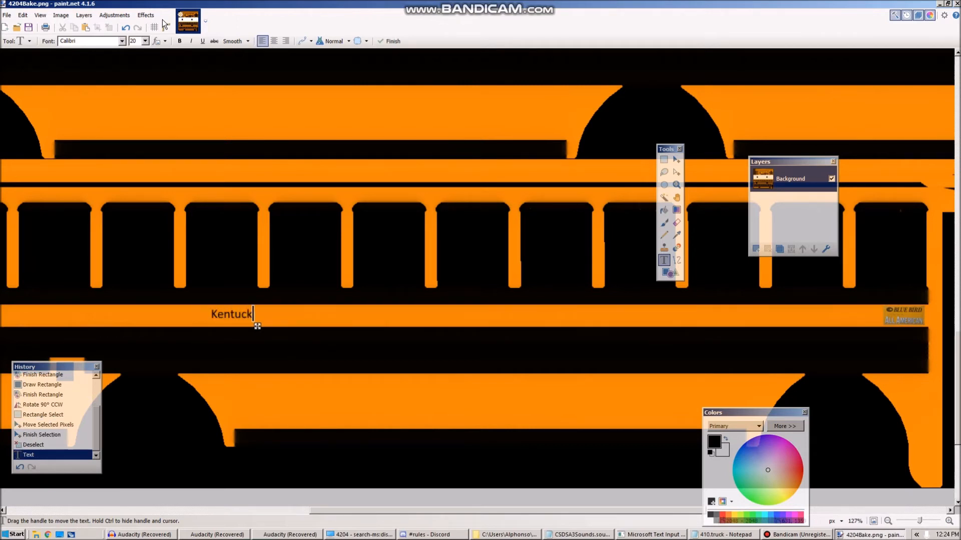
pyautogui.write('y Fl')
pyautogui.press('BackSpace')
pyautogui.press('BackSpace')
pyautogui.press('BackSpace')
pyautogui.press('BackSpace')
pyautogui.press('BackSpace')
pyautogui.press('BackSpace')
pyautogui.press('BackSpace')
pyautogui.press('BackSpace')
pyautogui.press('BackSpace')
pyautogui.press('BackSpace')
pyautogui.press('BackSpace')
# Enter the lettering School on the side band, make it bold and set its size to 48.
pyautogui.write('School')
pyautogui.click(180, 41)
pyautogui.click(145, 41)
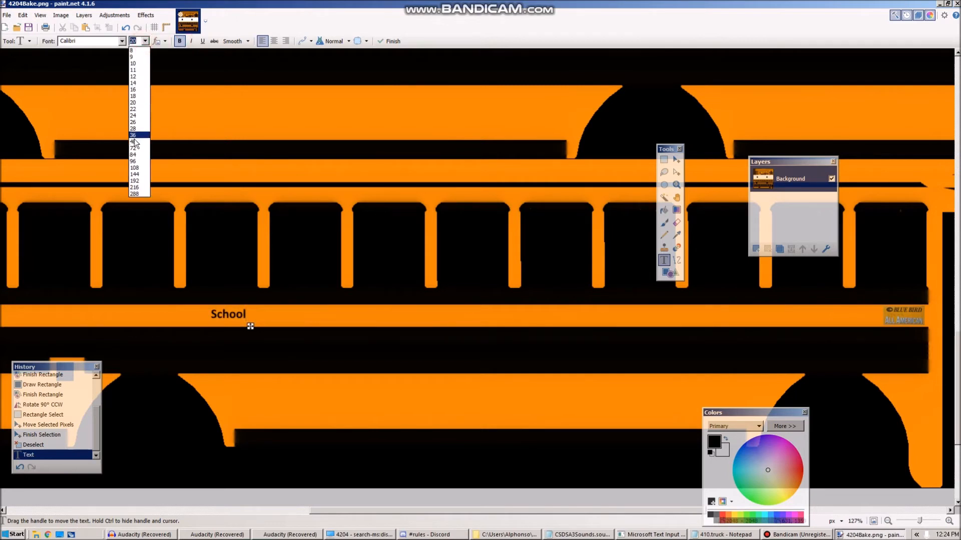
pyautogui.click(133, 142)
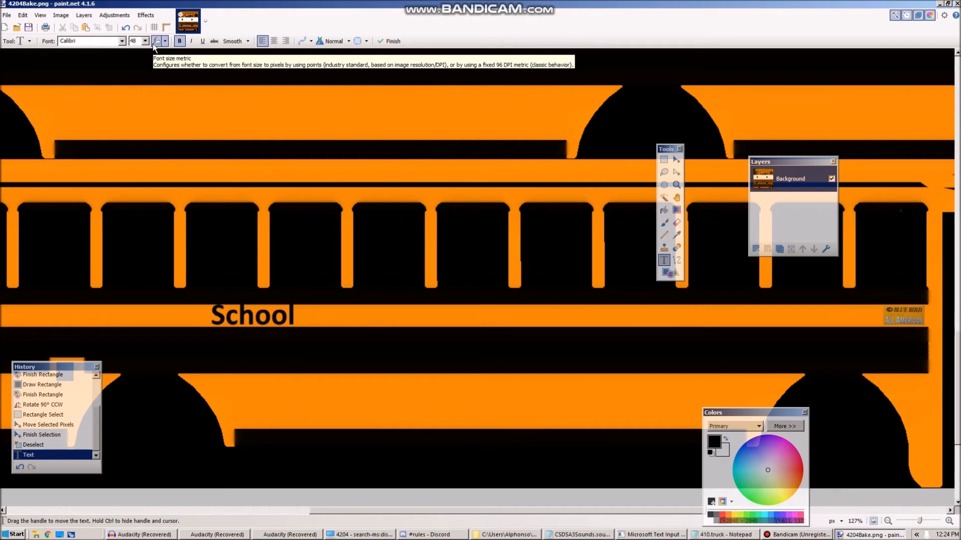
# Rewrite the side band lettering in capitals as SCHOOL BUS.
pyautogui.press('BackSpace')
pyautogui.press('BackSpace')
pyautogui.press('BackSpace')
pyautogui.press('BackSpace')
pyautogui.press('BackSpace')
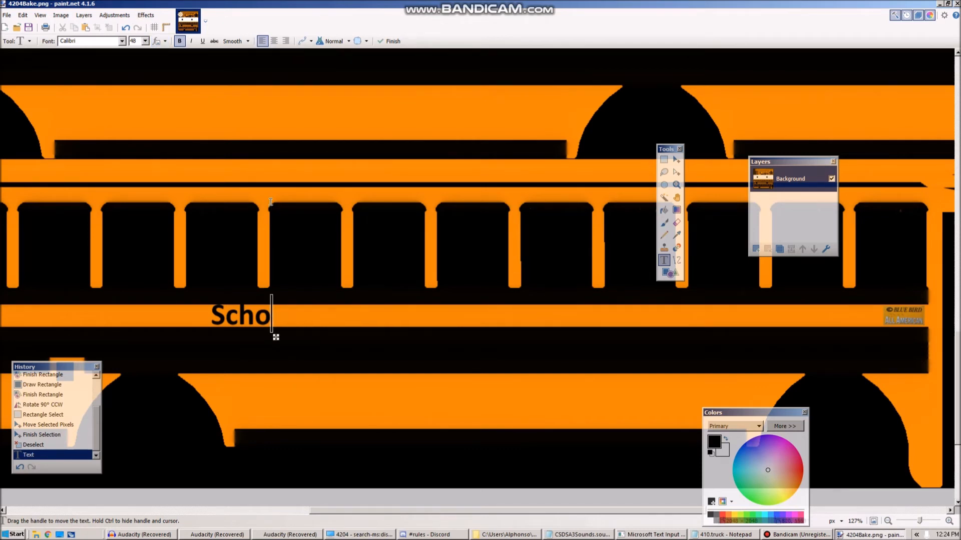
pyautogui.write('hoo')
pyautogui.press('BackSpace')
pyautogui.press('BackSpace')
pyautogui.press('BackSpace')
pyautogui.write('CHOOL')
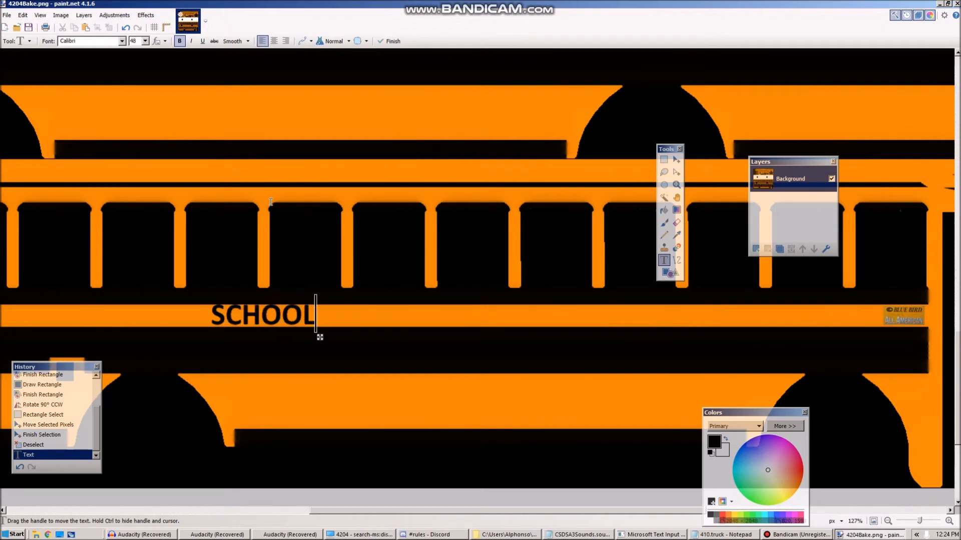
pyautogui.write(' BUS')
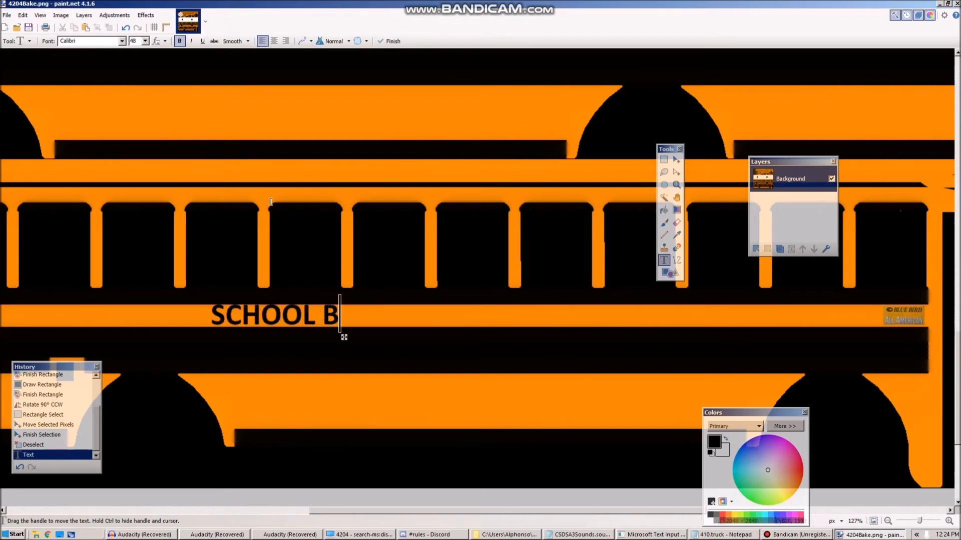
# Set the SCHOOL BUS lettering to Highway Gothic Narrow at size 36 and move it toward the middle of the side band.
pyautogui.click(122, 41)
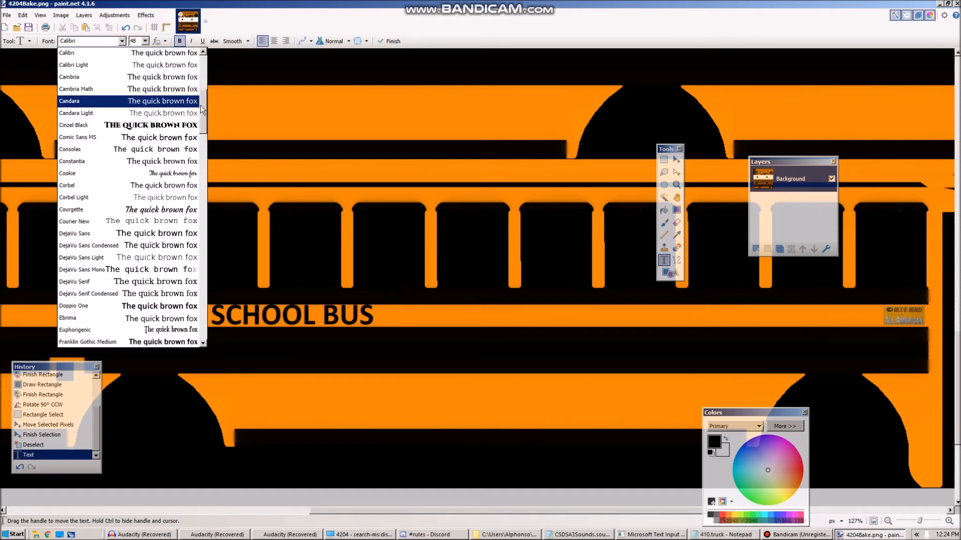
pyautogui.moveTo(200, 112); pyautogui.dragTo(205, 138)
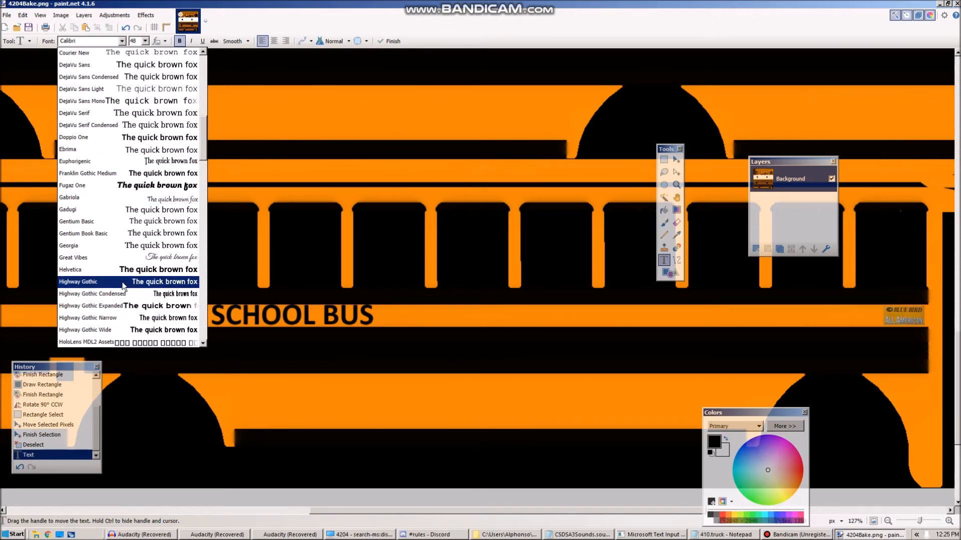
pyautogui.click(112, 317)
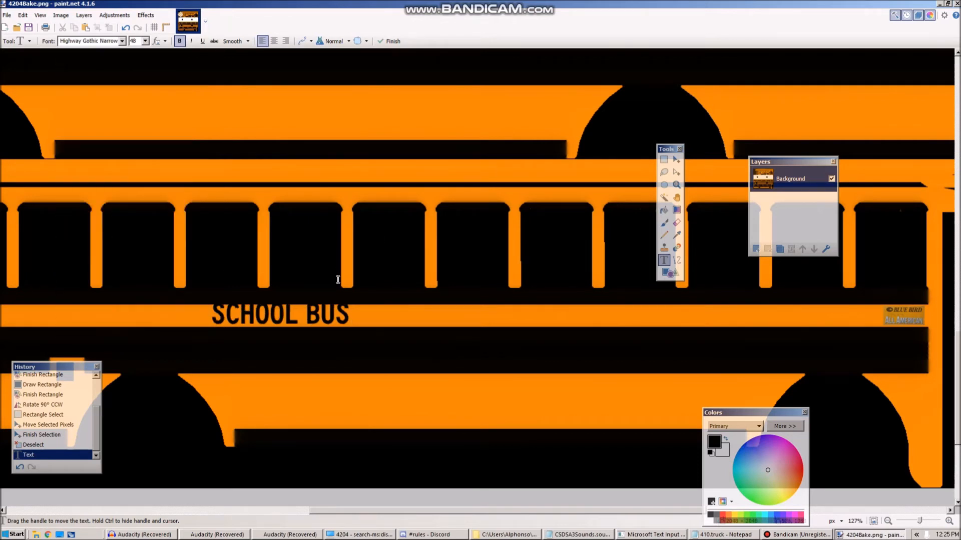
pyautogui.moveTo(355, 336); pyautogui.dragTo(468, 339)
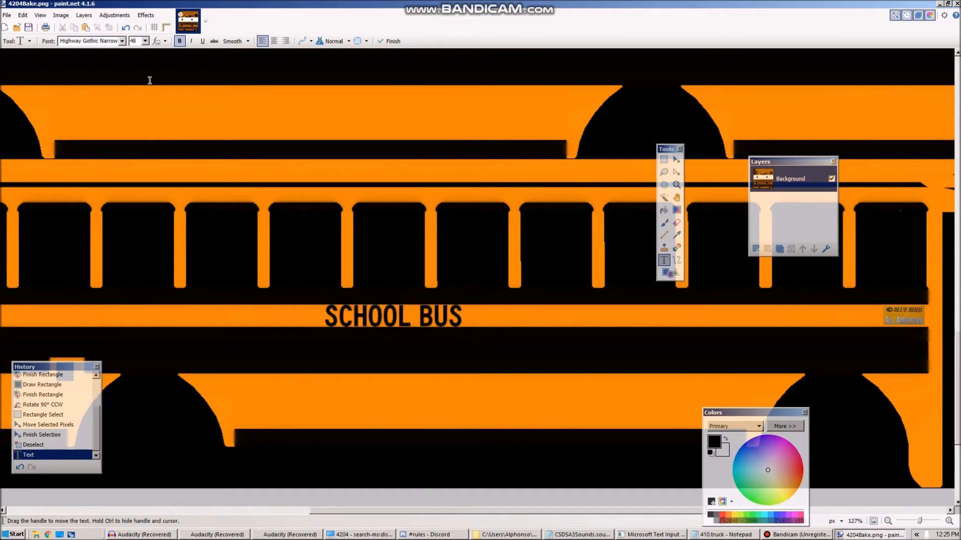
pyautogui.click(145, 41)
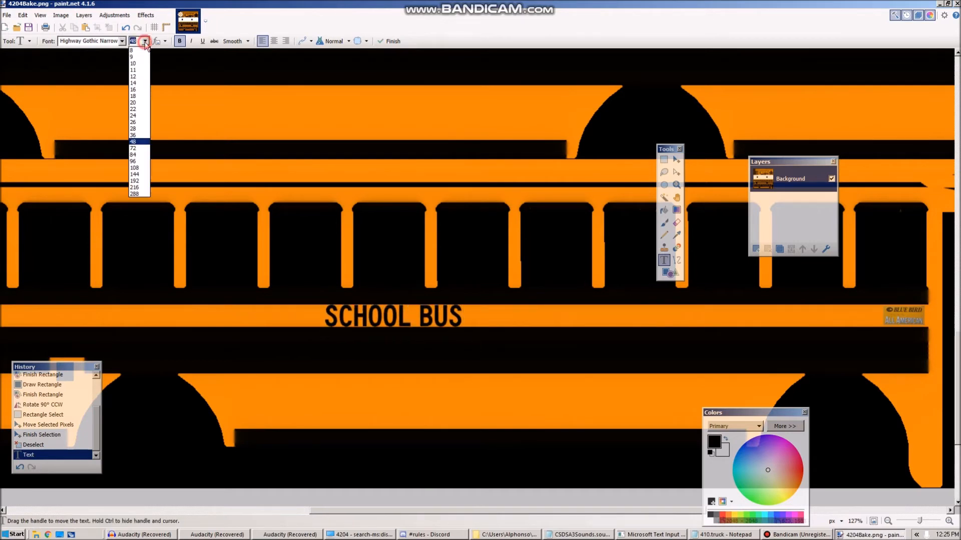
pyautogui.click(133, 135)
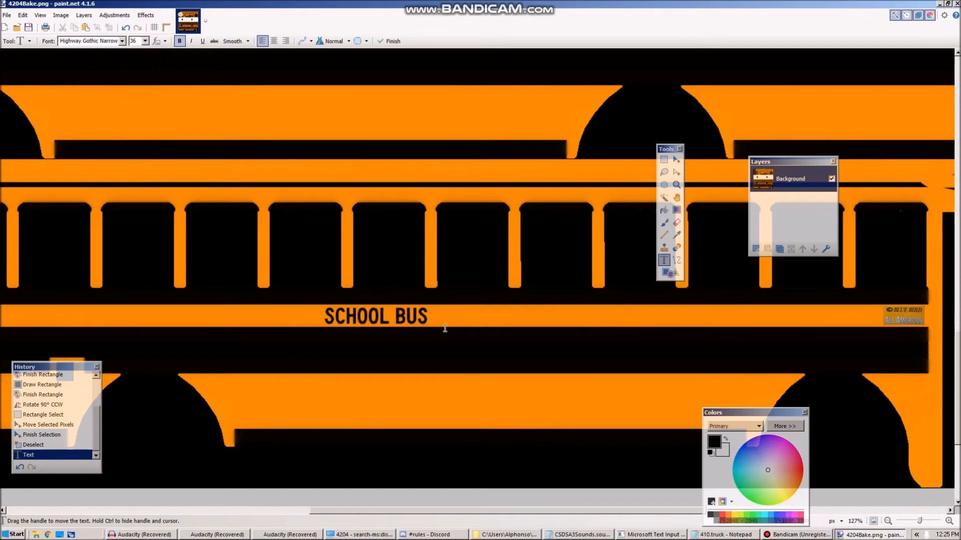
pyautogui.moveTo(434, 333); pyautogui.dragTo(483, 333)
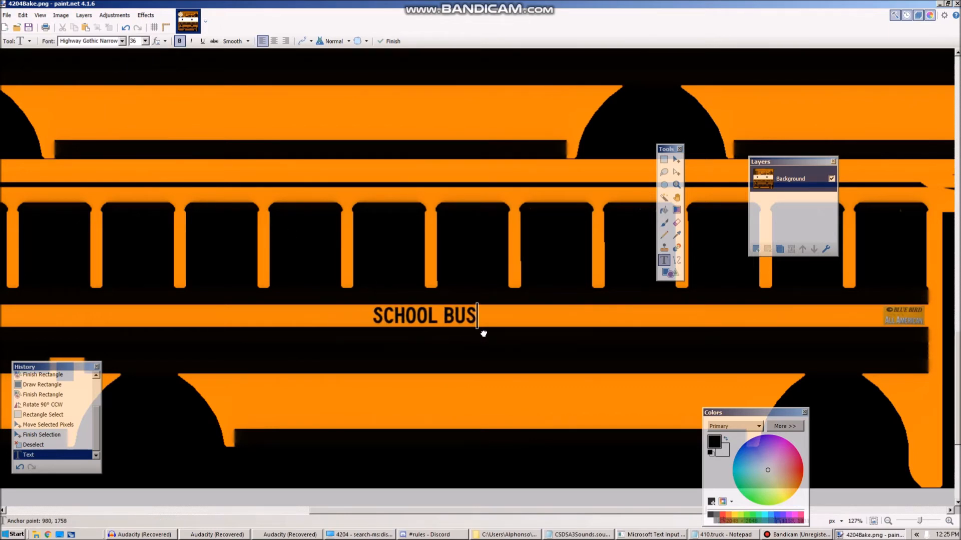
# Add the number 69 to the same side band and place it just before the Blue Bird All American badge.
pyautogui.moveTo(328, 512); pyautogui.dragTo(546, 511)
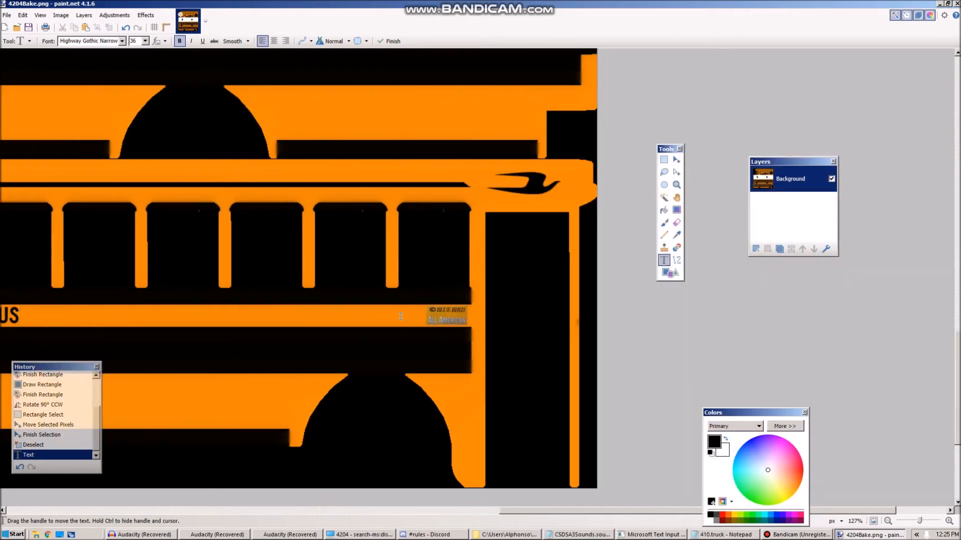
pyautogui.click(371, 318)
pyautogui.write('69')
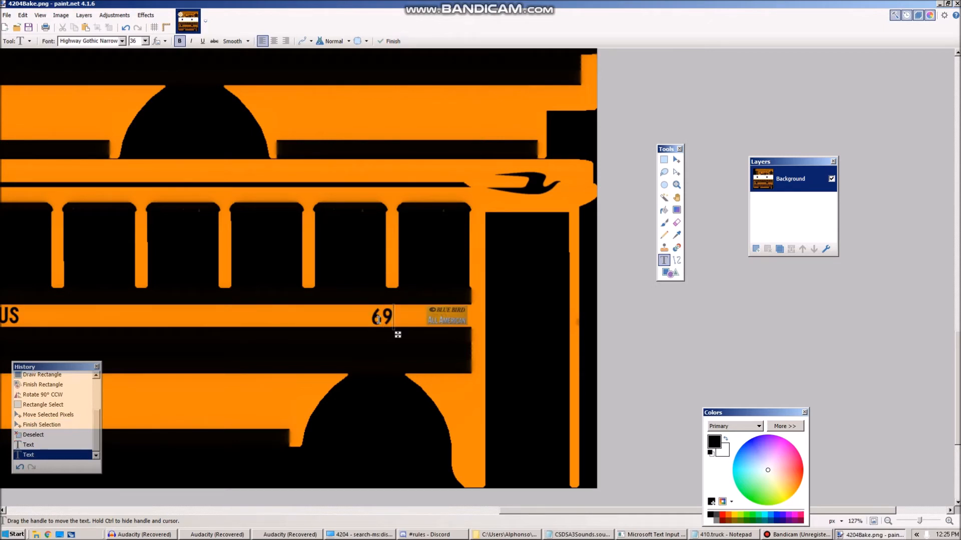
pyautogui.moveTo(397, 333); pyautogui.dragTo(419, 332)
# Examine the new lettering and number close up and compare them with the other bus side across the whole texture.
pyautogui.scroll(-5, 419, 332)
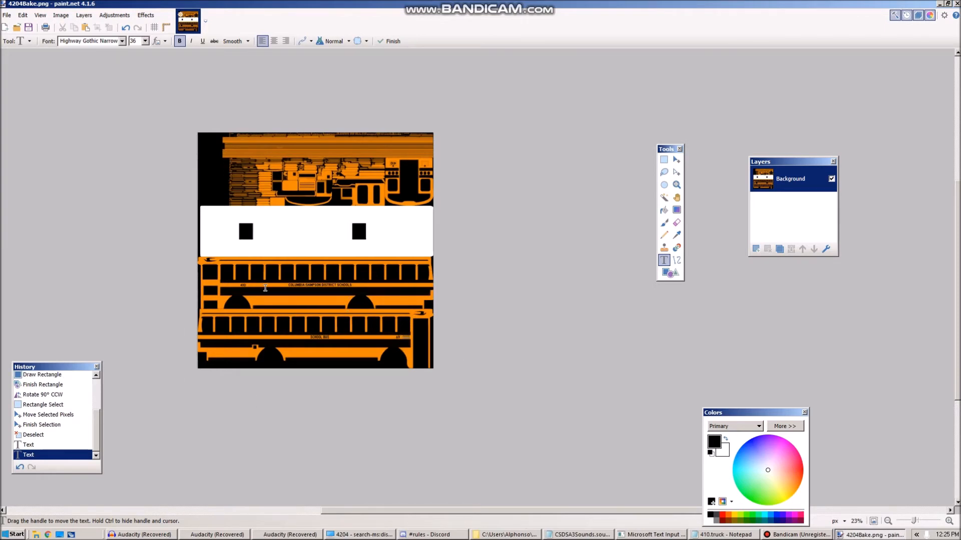
pyautogui.scroll(5, 330, 317)
pyautogui.scroll(-3, 389, 290)
pyautogui.scroll(4, 366, 320)
pyautogui.scroll(-3, 318, 289)
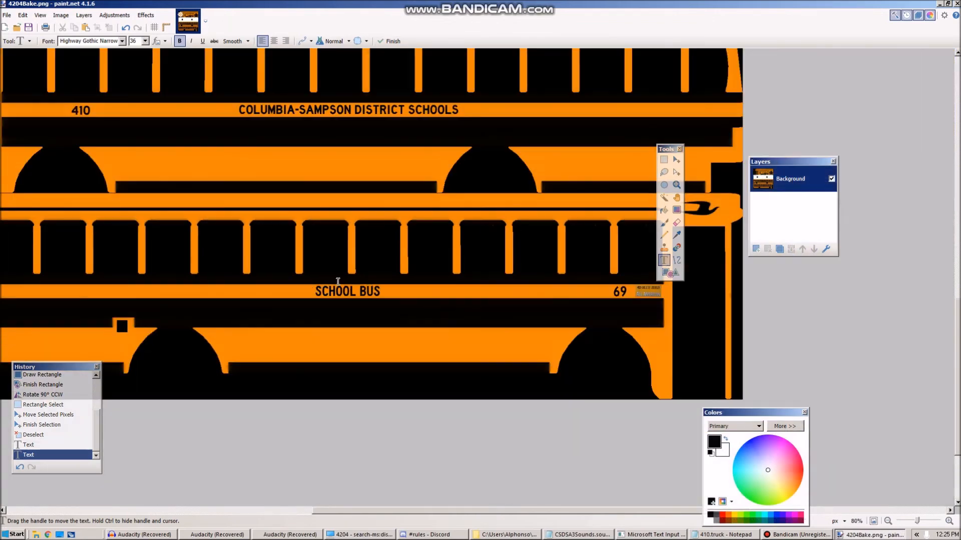
pyautogui.scroll(3, 295, 200)
pyautogui.scroll(4, 285, 247)
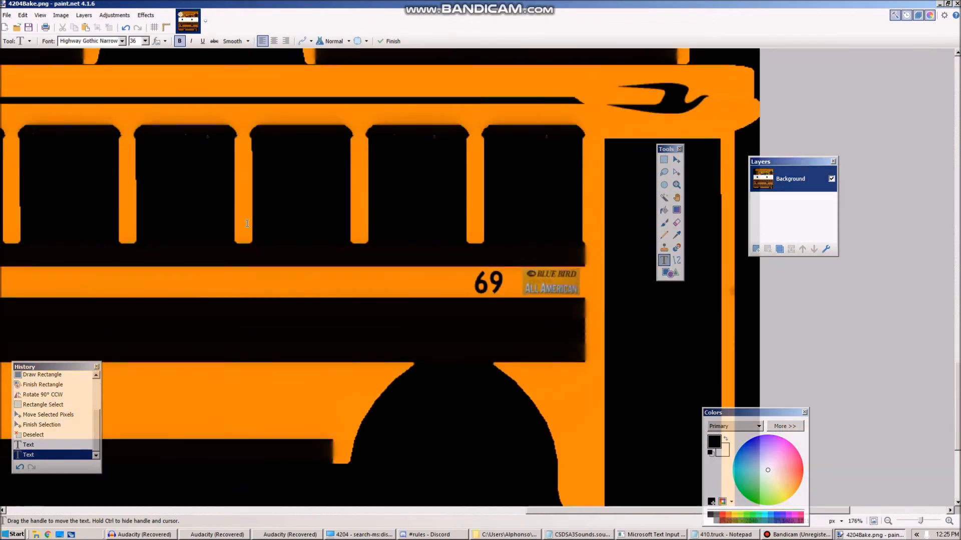
pyautogui.scroll(-4, 292, 245)
pyautogui.scroll(-2, 276, 246)
pyautogui.scroll(-2, 255, 232)
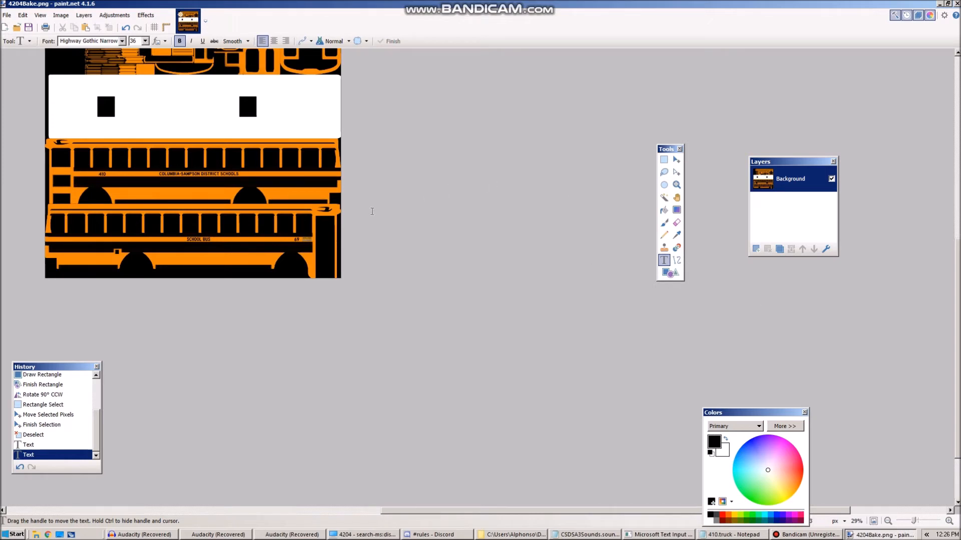
# Sample the other side's band orange and cover its COLUMBIA-SAMPSON DISTRICT SCHOOLS lettering with a filled rectangle of about 632 × 25 px.
pyautogui.scroll(-3, 347, 220)
pyautogui.scroll(6, 165, 89)
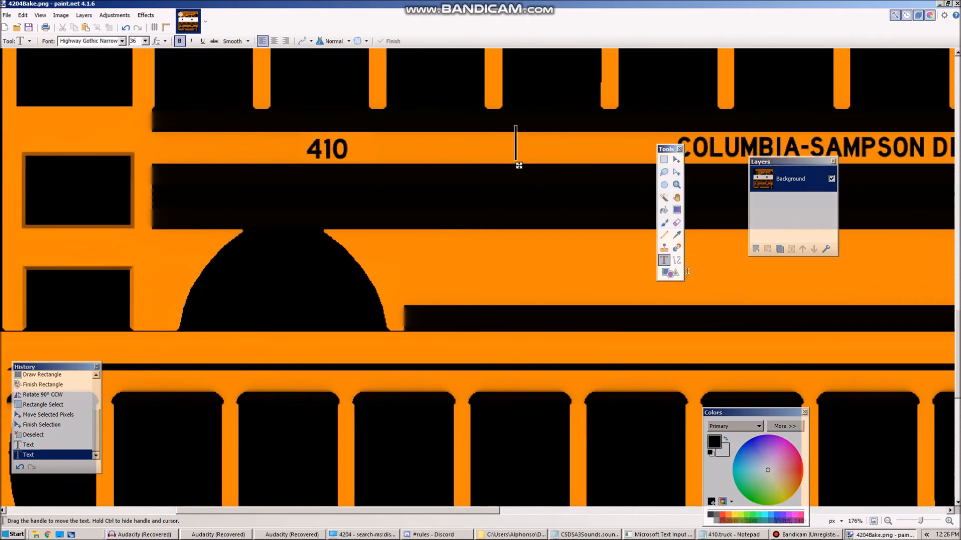
pyautogui.click(668, 273)
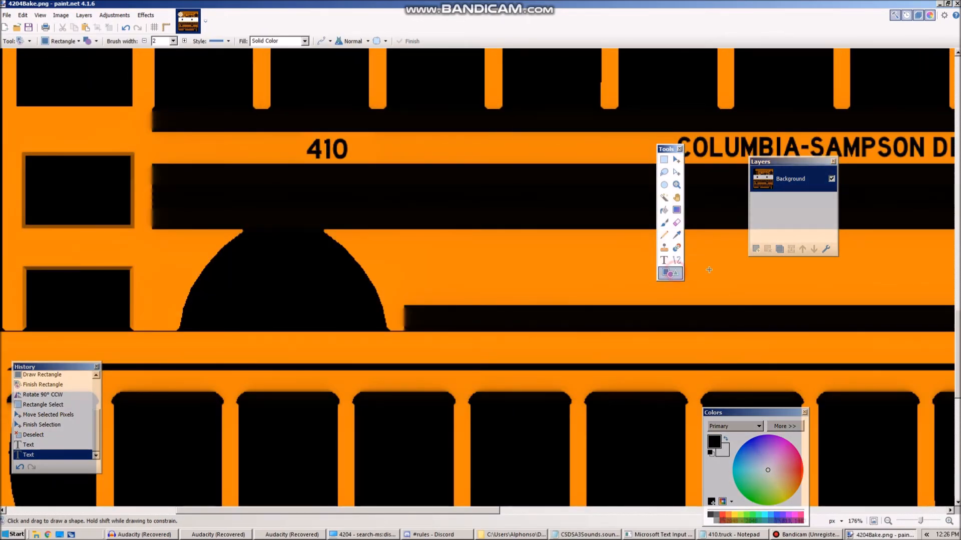
pyautogui.click(676, 235)
pyautogui.click(605, 142)
pyautogui.click(665, 272)
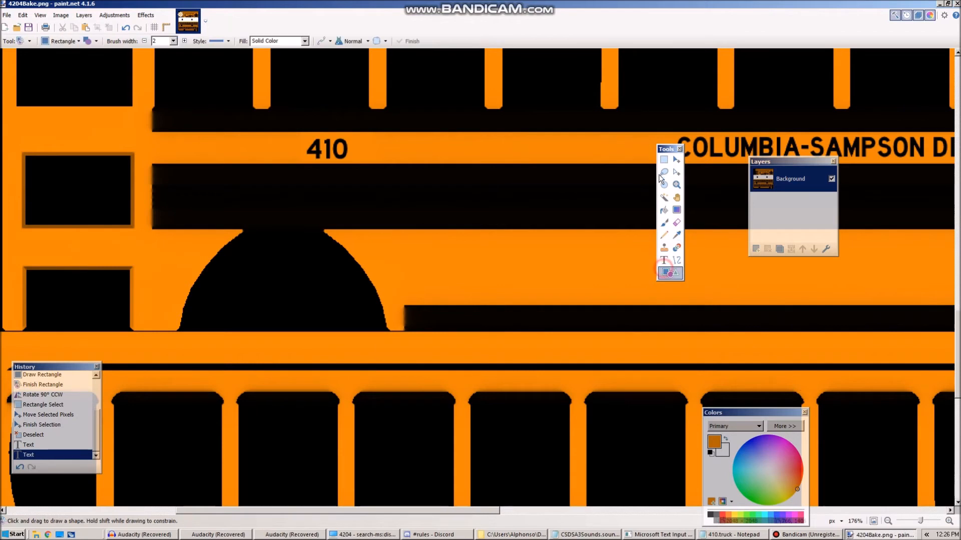
pyautogui.moveTo(665, 149); pyautogui.dragTo(588, 138)
pyautogui.moveTo(659, 131)
pyautogui.mouseDown()
pyautogui.moveTo(670, 142)
pyautogui.moveTo(740, 150)
pyautogui.moveTo(937, 145)
pyautogui.moveTo(879, 134)
pyautogui.moveTo(869, 159)
pyautogui.mouseUp()
pyautogui.moveTo(590, 130); pyautogui.dragTo(592, 137)
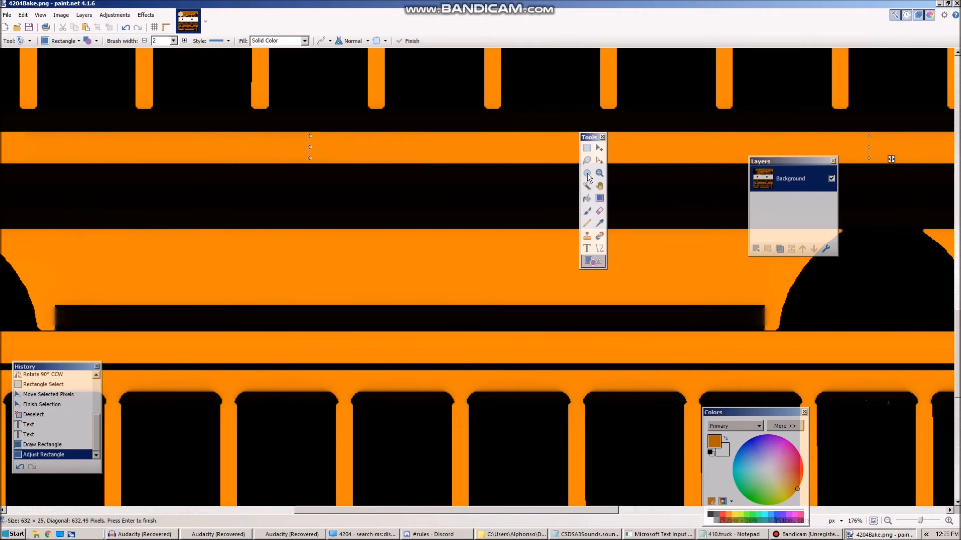
pyautogui.click(319, 320)
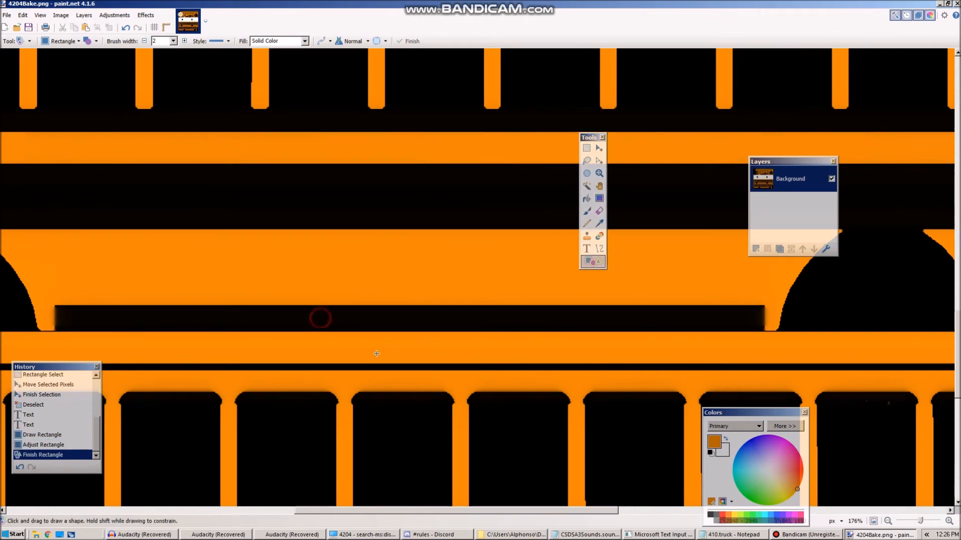
# Add SCHOOL BUS in black Highway Gothic Narrow, size 36, to the blank side band and place it toward the band's middle.
pyautogui.click(587, 249)
pyautogui.click(353, 145)
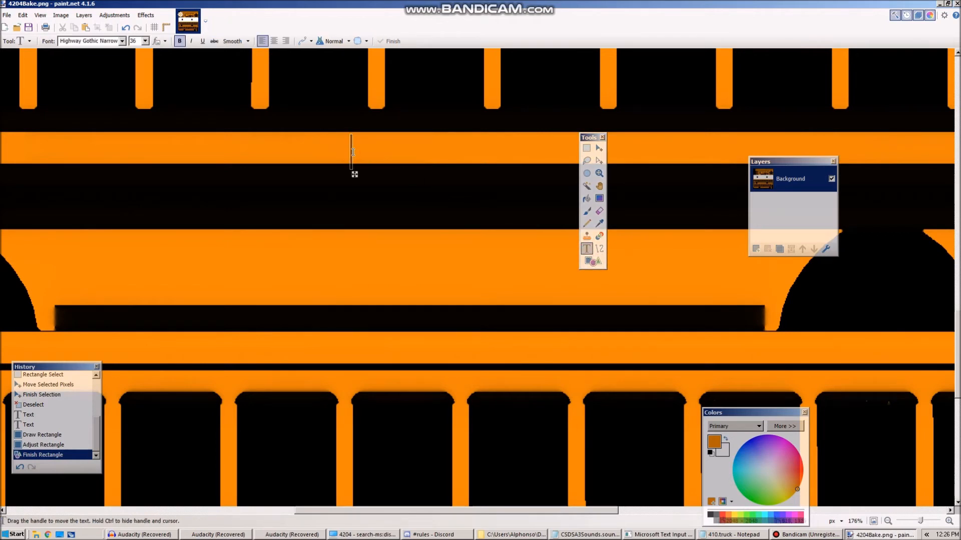
pyautogui.click(711, 516)
pyautogui.write('SCH')
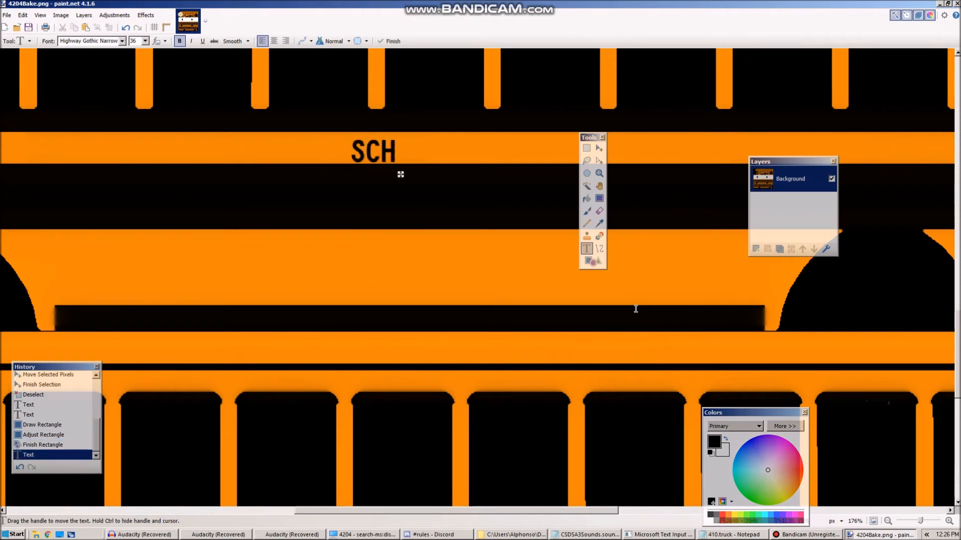
pyautogui.write('OOL BUS')
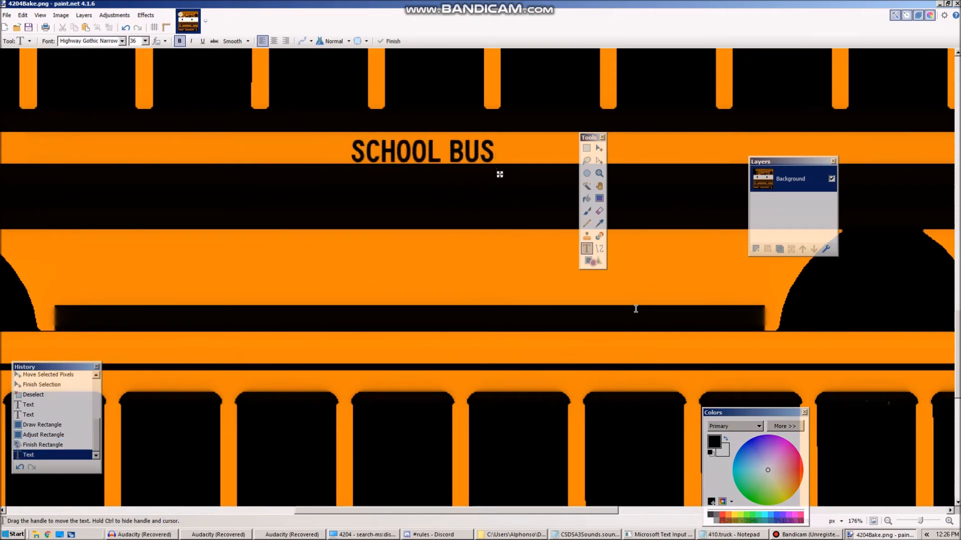
pyautogui.moveTo(500, 175); pyautogui.dragTo(580, 171)
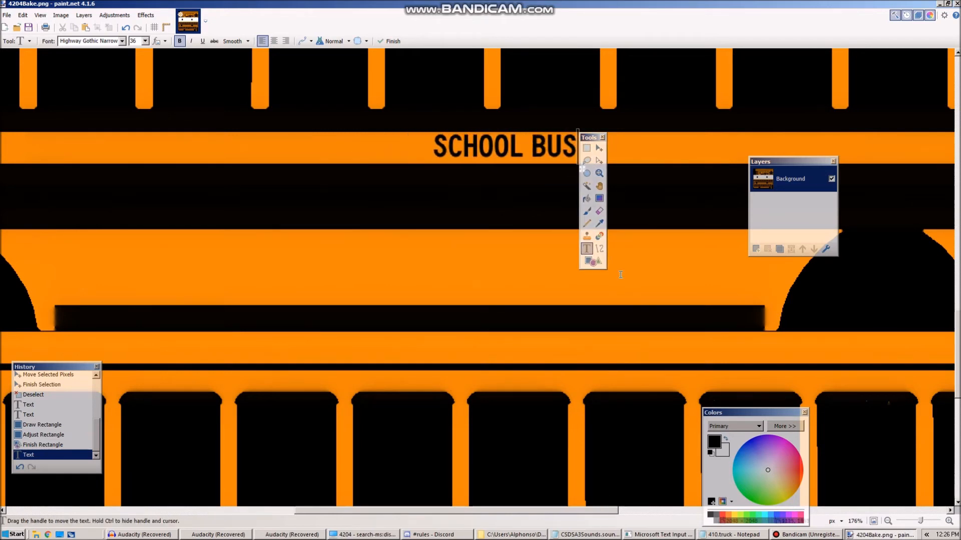
pyautogui.moveTo(589, 137); pyautogui.dragTo(587, 174)
pyautogui.moveTo(590, 511); pyautogui.dragTo(518, 217)
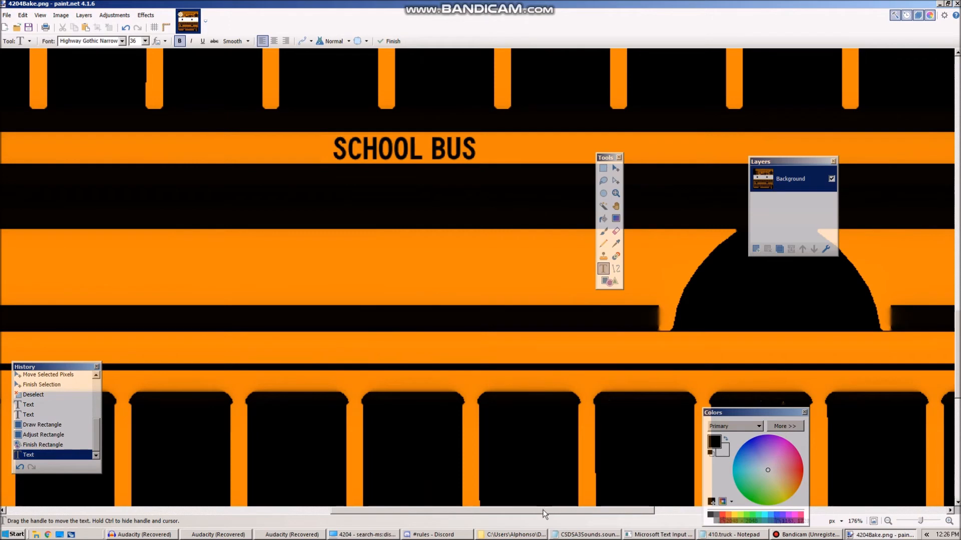
# Cover the old 410 on the same side band with a filled rectangle in a palette orange.
pyautogui.click(613, 280)
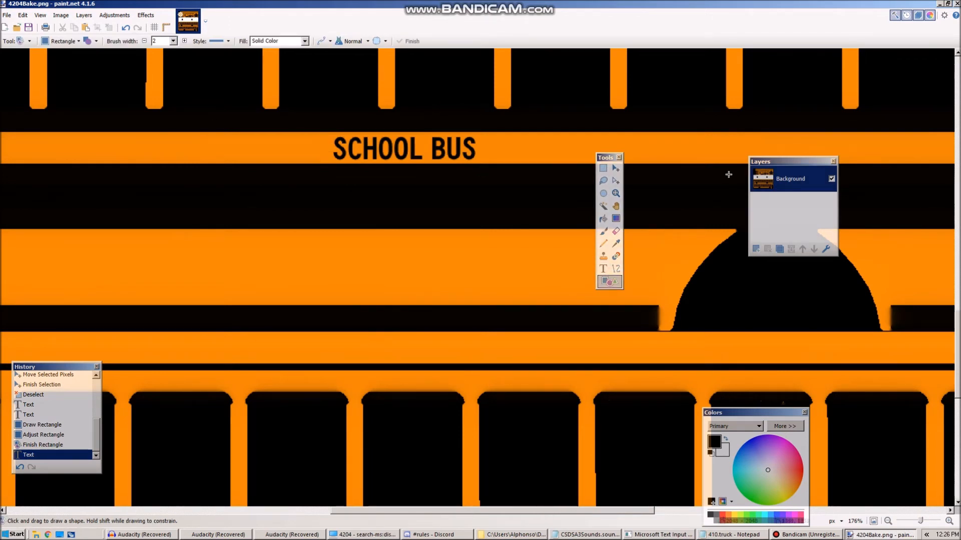
pyautogui.moveTo(514, 510); pyautogui.dragTo(333, 471)
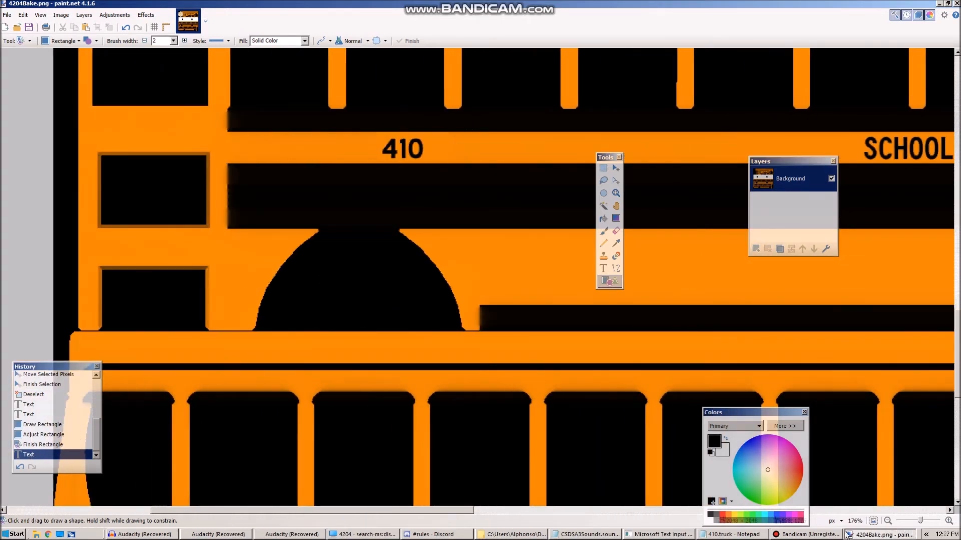
pyautogui.click(728, 518)
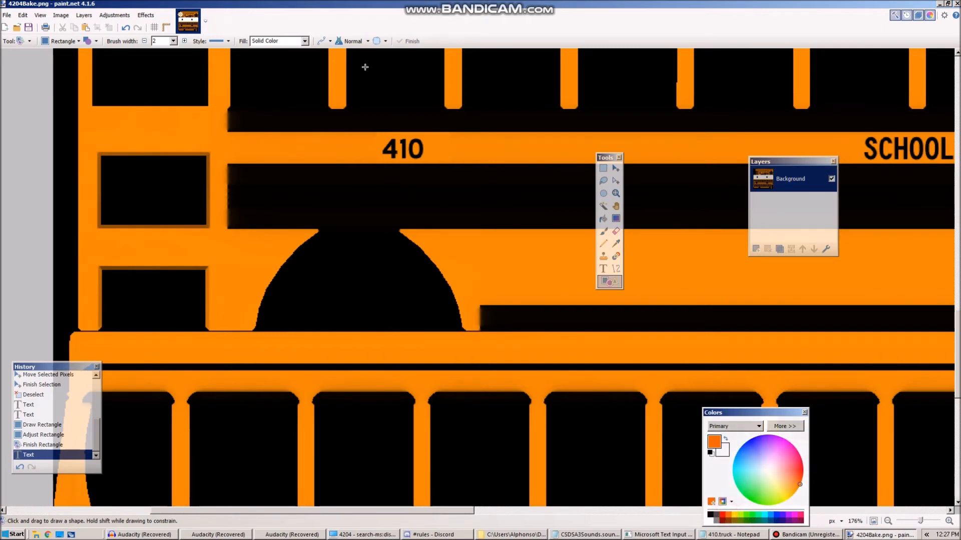
pyautogui.moveTo(431, 163); pyautogui.dragTo(375, 137)
pyautogui.click(517, 134)
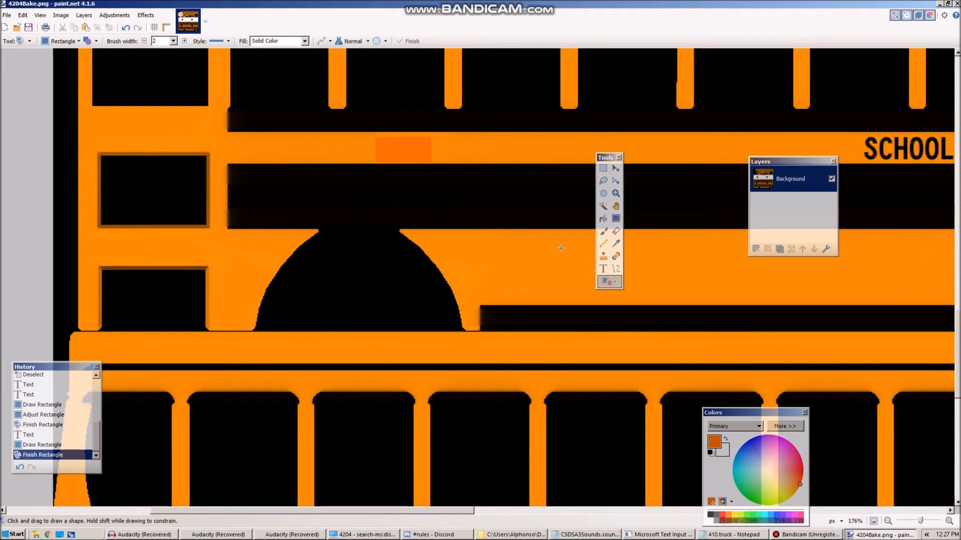
# Add the number 69 in black over the orange patch on the side band and center it within the patch.
pyautogui.click(603, 269)
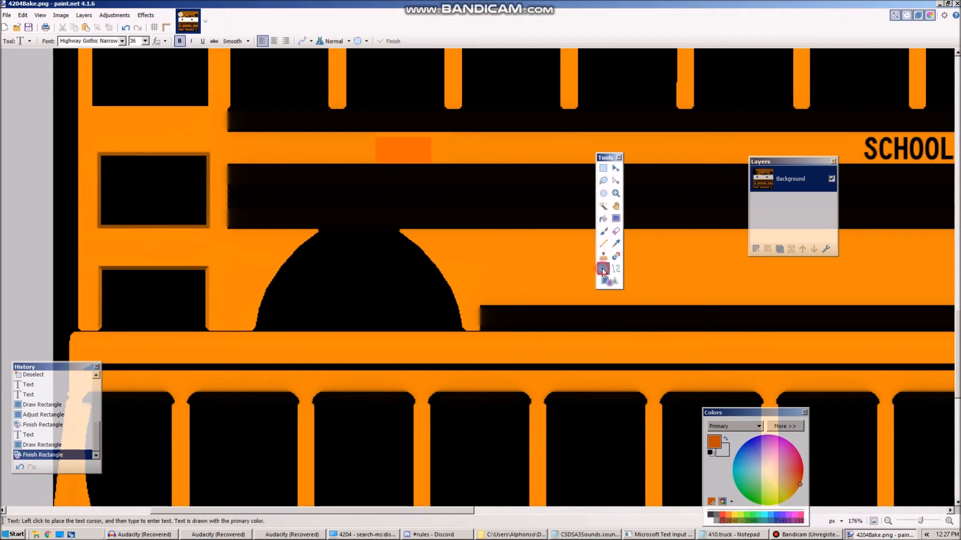
pyautogui.click(710, 514)
pyautogui.click(392, 153)
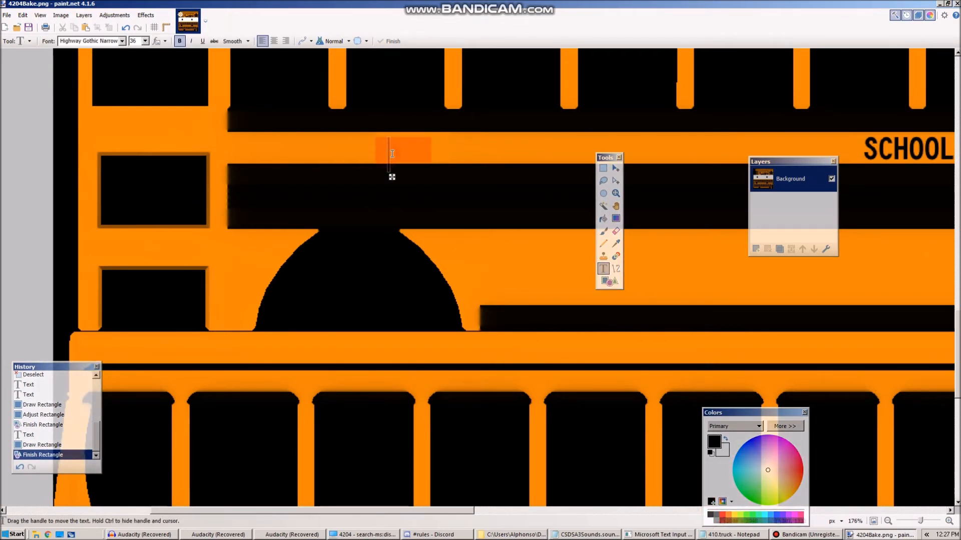
pyautogui.write('39')
pyautogui.press('BackSpace')
pyautogui.press('BackSpace')
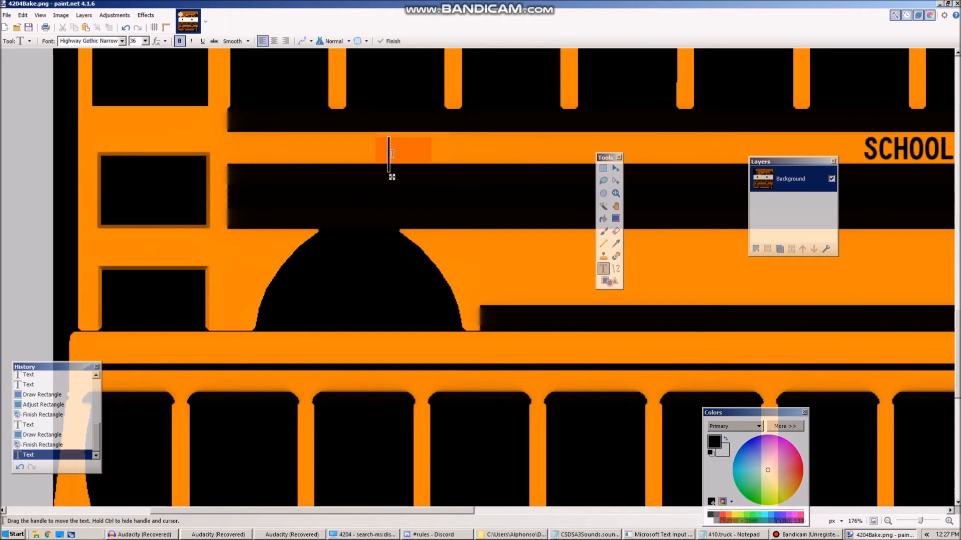
pyautogui.write('69')
pyautogui.moveTo(424, 179); pyautogui.dragTo(424, 174)
# Rotate the texture 180° and cover the 410 on the bus end's plate by stretching a thin strip of its blank orange over it.
pyautogui.click(60, 15)
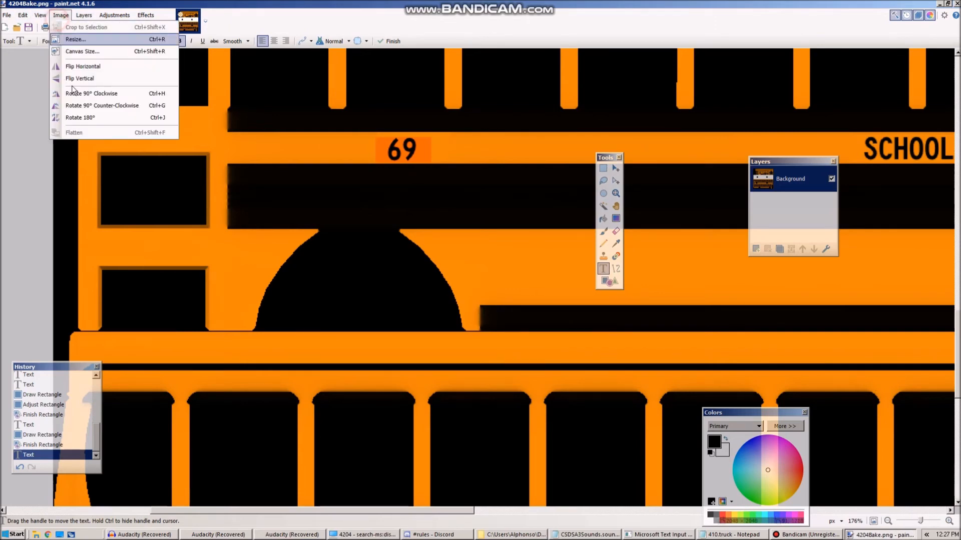
pyautogui.click(87, 119)
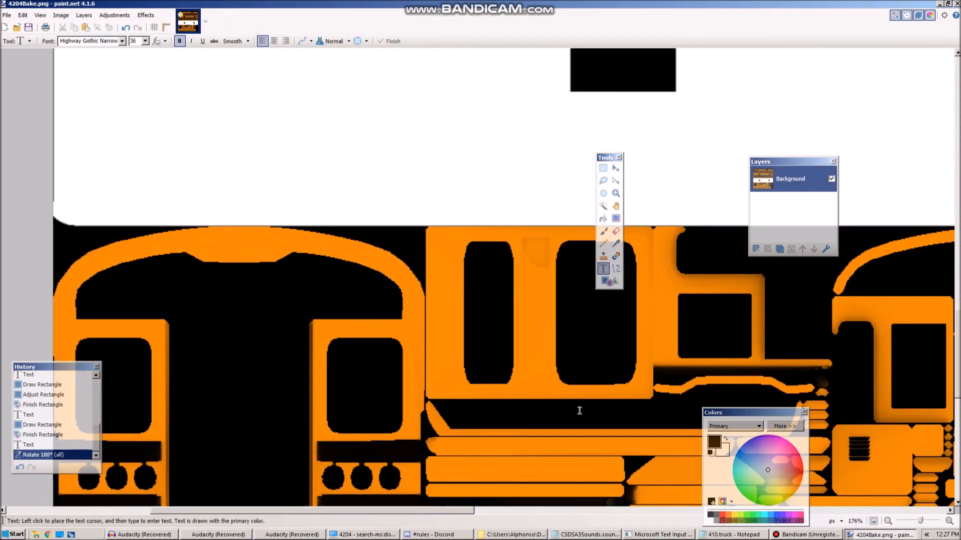
pyautogui.scroll(-7, 608, 420)
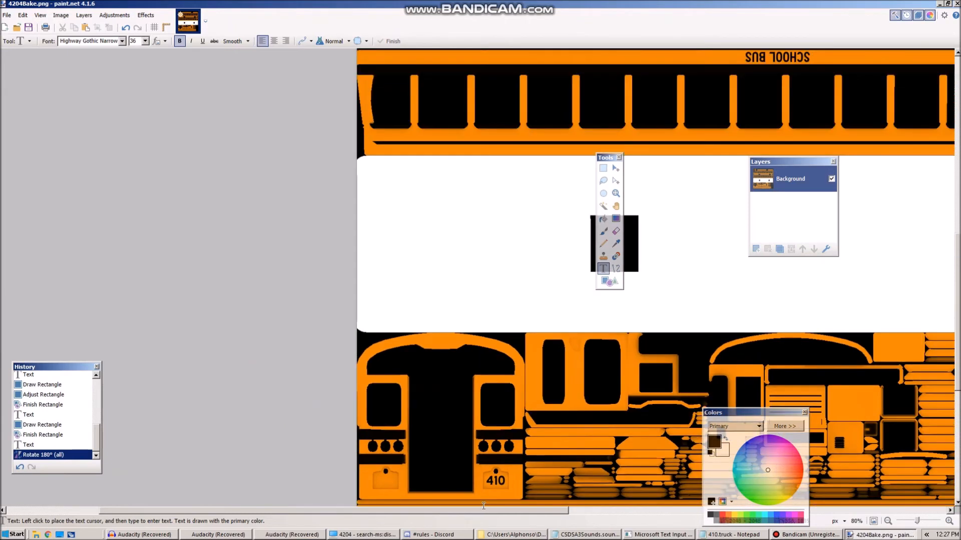
pyautogui.scroll(7, 495, 490)
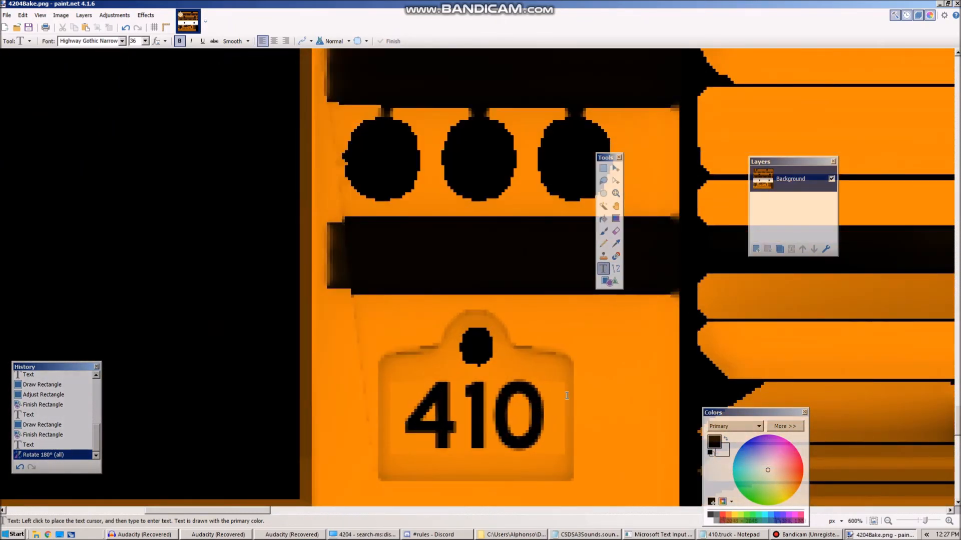
pyautogui.click(603, 169)
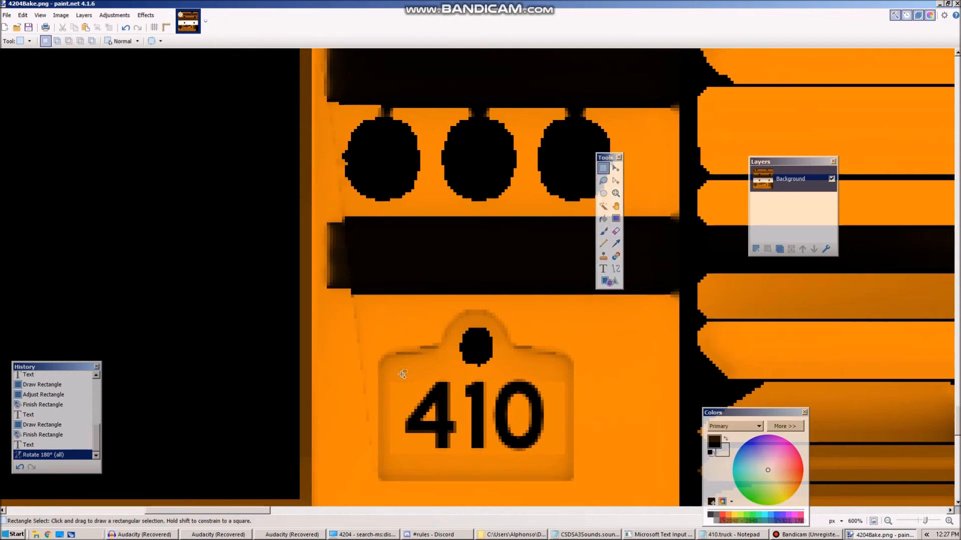
pyautogui.moveTo(397, 369); pyautogui.dragTo(568, 369)
pyautogui.click(615, 168)
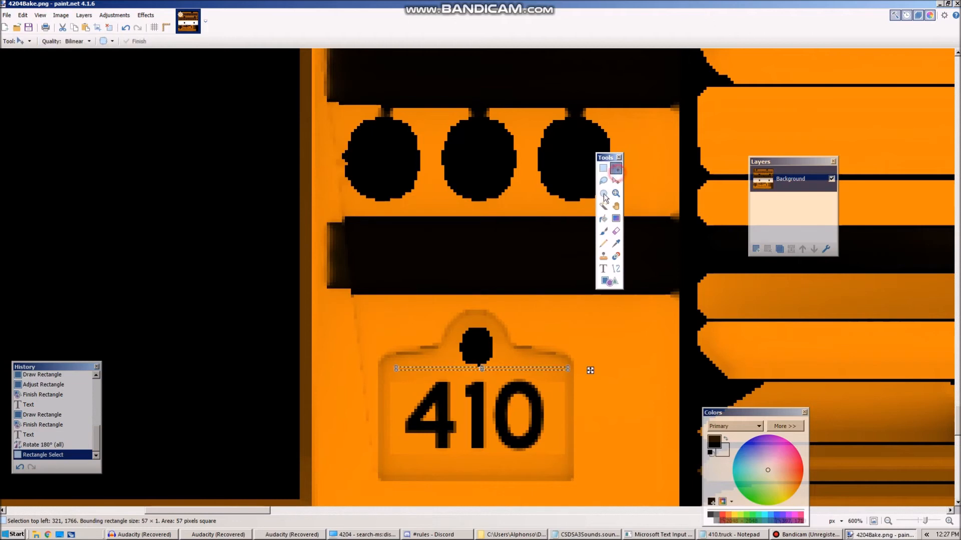
pyautogui.moveTo(396, 372); pyautogui.dragTo(387, 373)
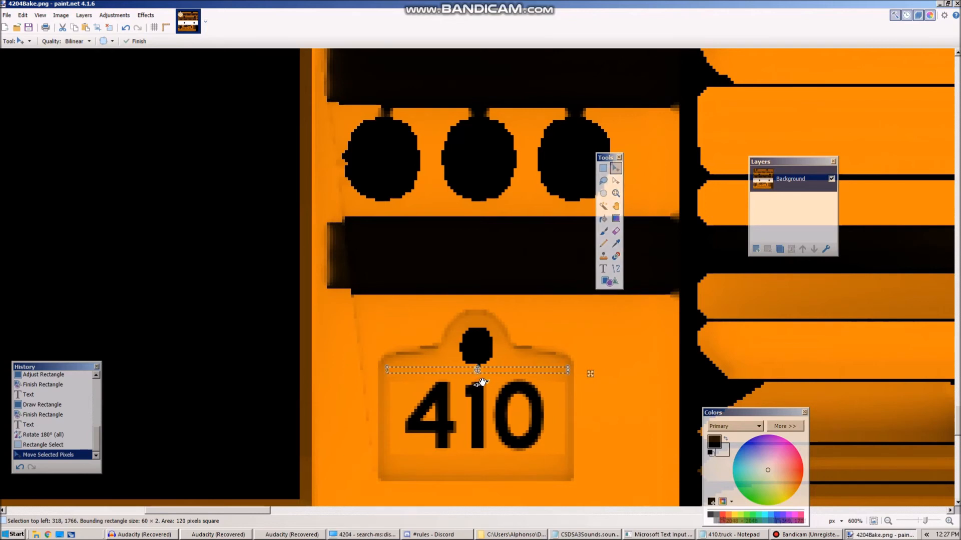
pyautogui.moveTo(477, 373); pyautogui.dragTo(482, 461)
pyautogui.hotkey('ctrl', 'd')
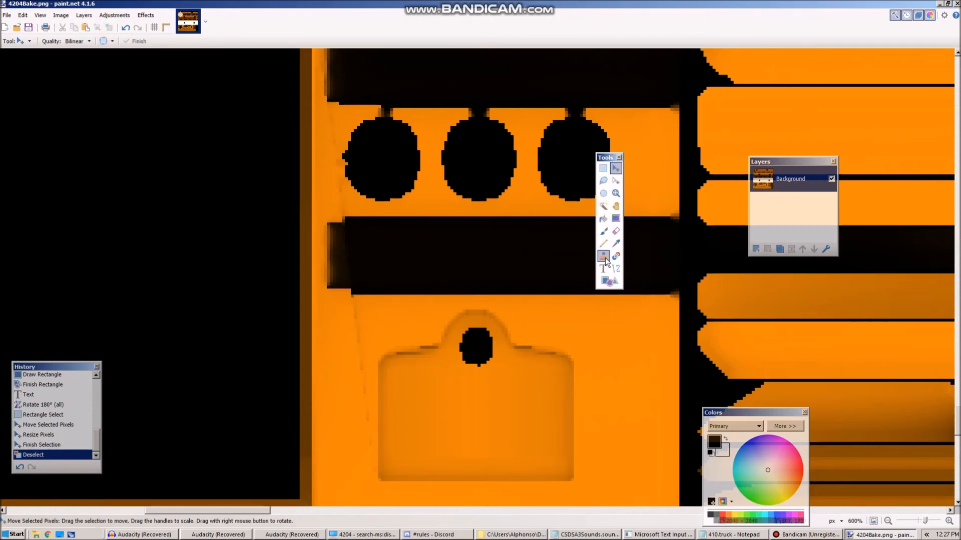
# Add the number 69 in black size 36 text to the blanked plate and center it there.
pyautogui.click(602, 272)
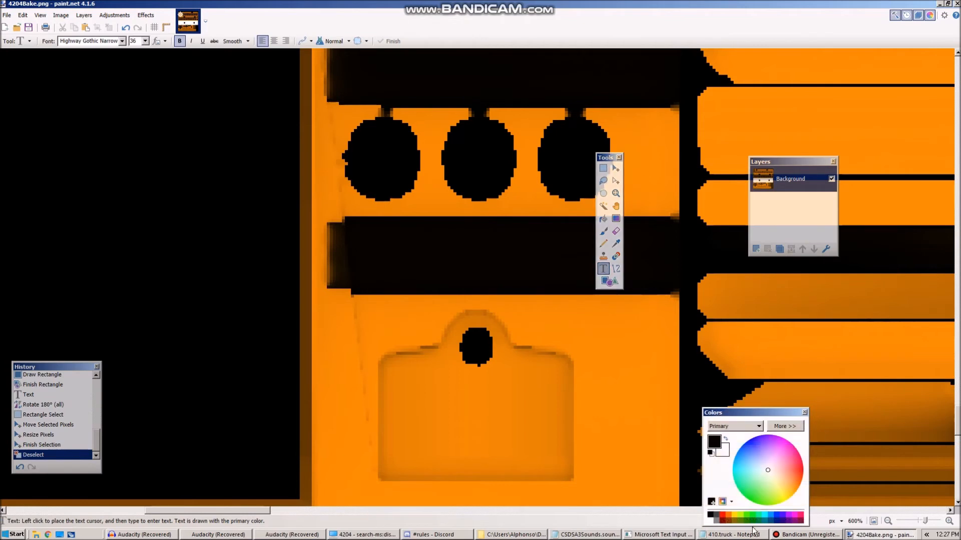
pyautogui.click(421, 420)
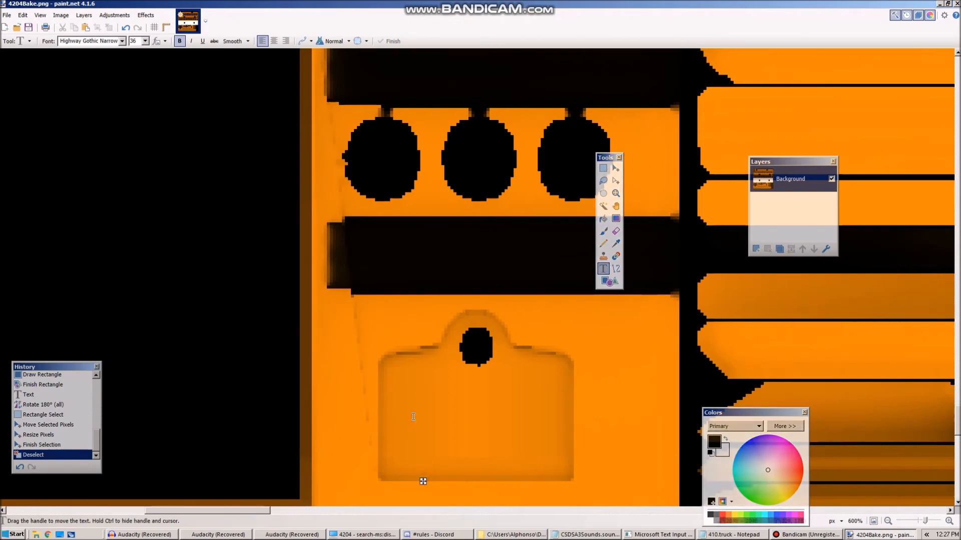
pyautogui.write('69')
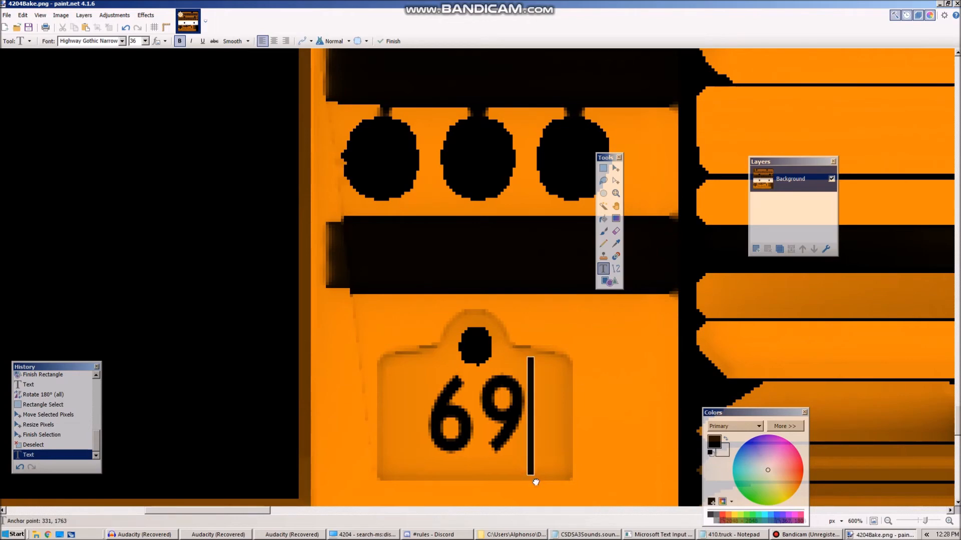
pyautogui.keyDown('ctrl'); pyautogui.scroll(-5, 538, 410); pyautogui.keyUp('ctrl')
pyautogui.keyDown('ctrl'); pyautogui.scroll(-6, 537, 409); pyautogui.keyUp('ctrl')
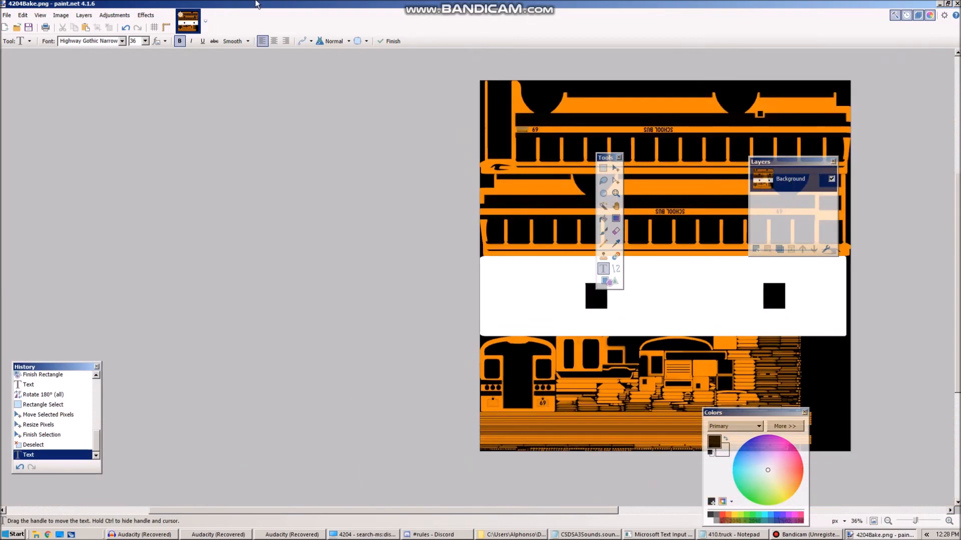
# Open the original 4204Bake.png from CSDS 04 A3 FE Pack.zip to check its orientation, and return to the edited texture.
pyautogui.moveTo(107, 5)
pyautogui.mouseDown()
pyautogui.moveTo(529, 140)
pyautogui.moveTo(340, 113)
pyautogui.moveTo(371, 85)
pyautogui.mouseUp()
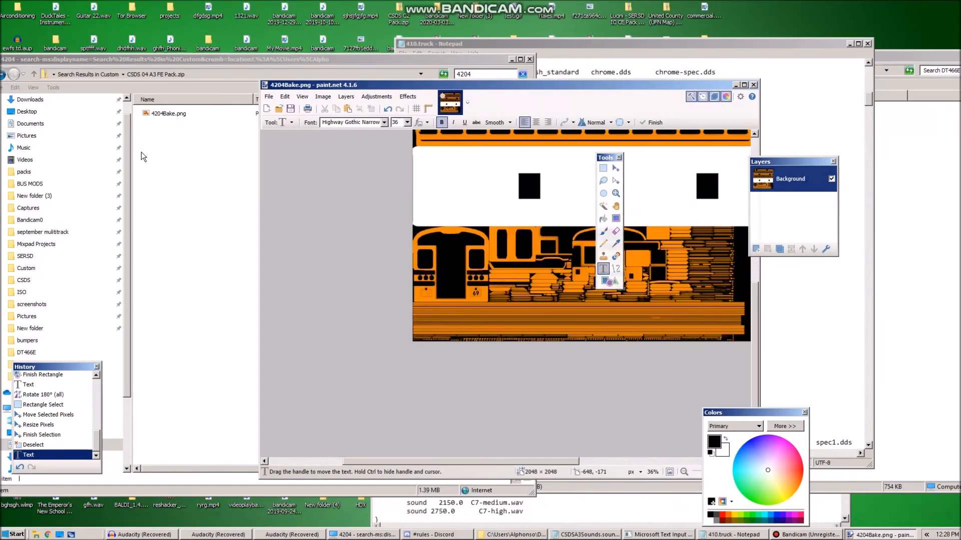
pyautogui.doubleClick(200, 118)
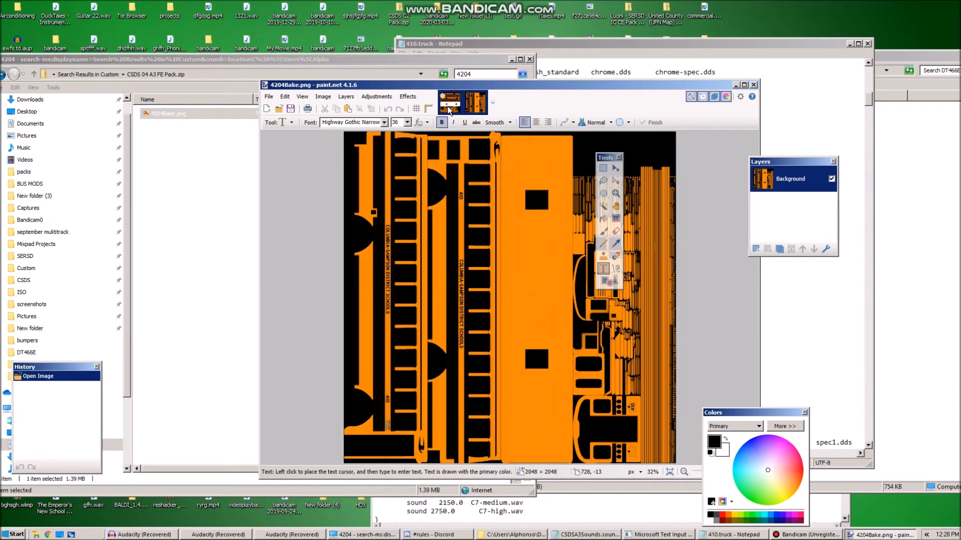
pyautogui.click(448, 108)
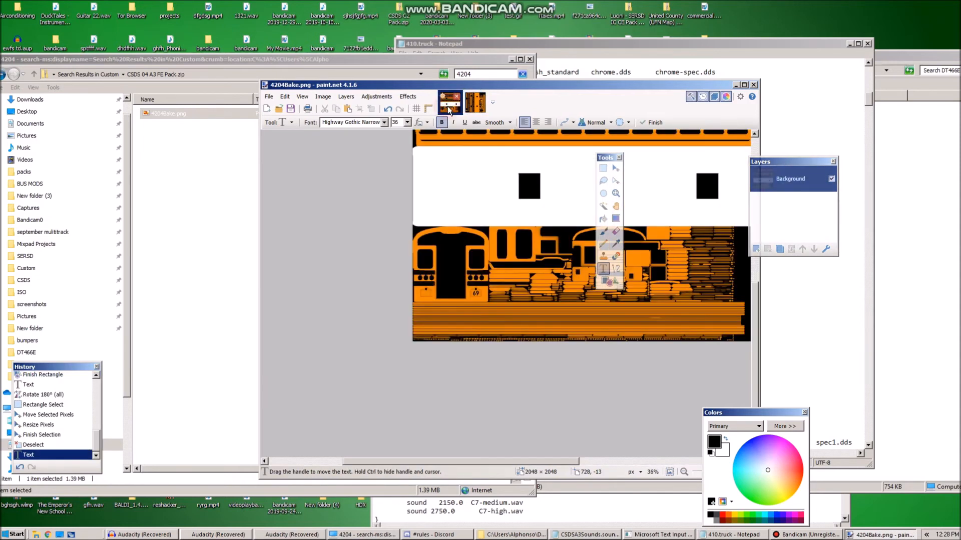
# Rotate the edited texture 90° clockwise and a further 180° to match the original's orientation.
pyautogui.click(328, 99)
pyautogui.click(353, 177)
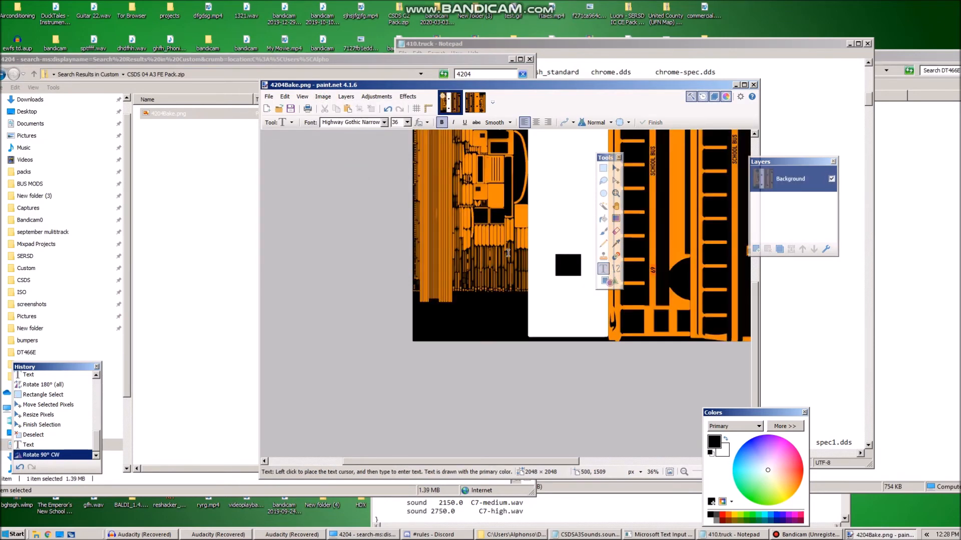
pyautogui.keyDown('ctrl'); pyautogui.scroll(-6, 507, 248); pyautogui.keyUp('ctrl')
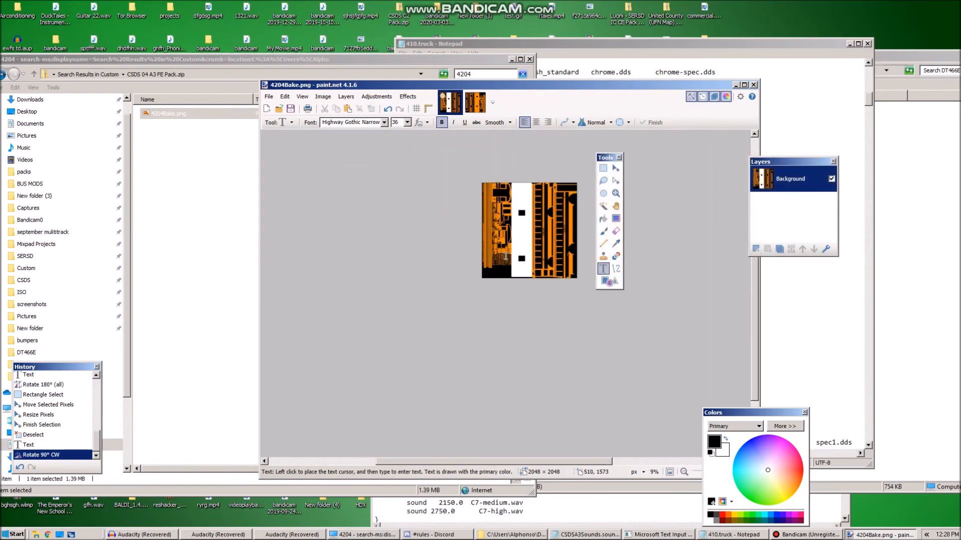
pyautogui.click(323, 97)
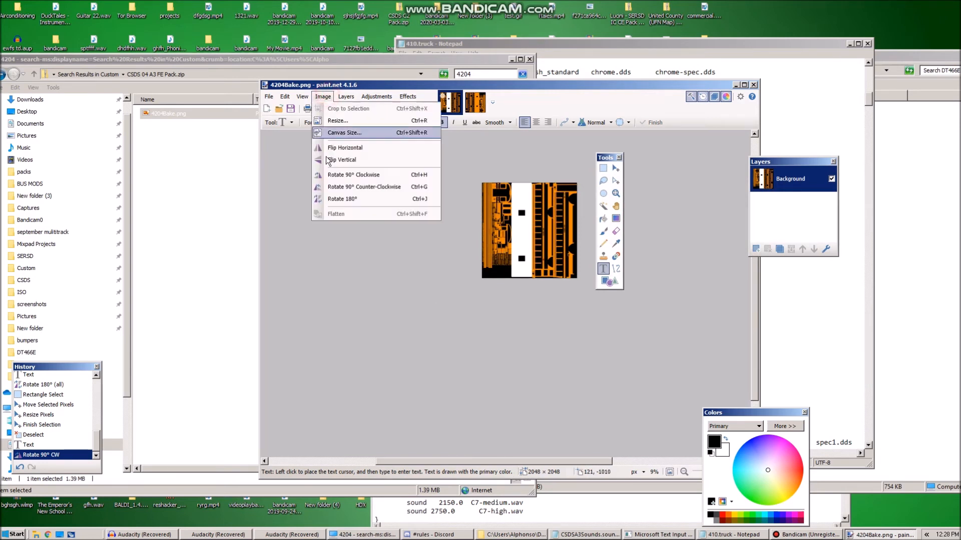
pyautogui.click(351, 199)
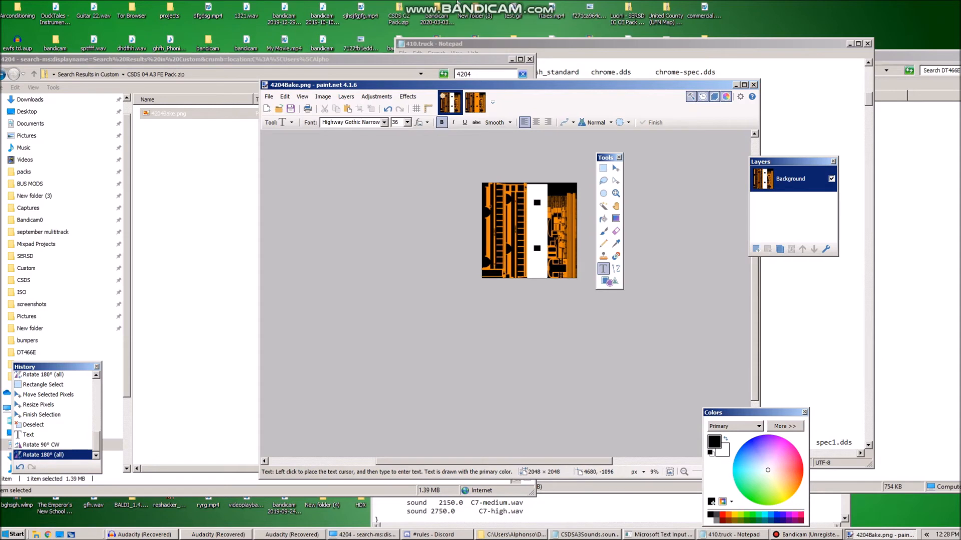
# Save the edited texture as kfc.png in the DT466E folder on the desktop, with the default PNG settings.
pyautogui.click(269, 96)
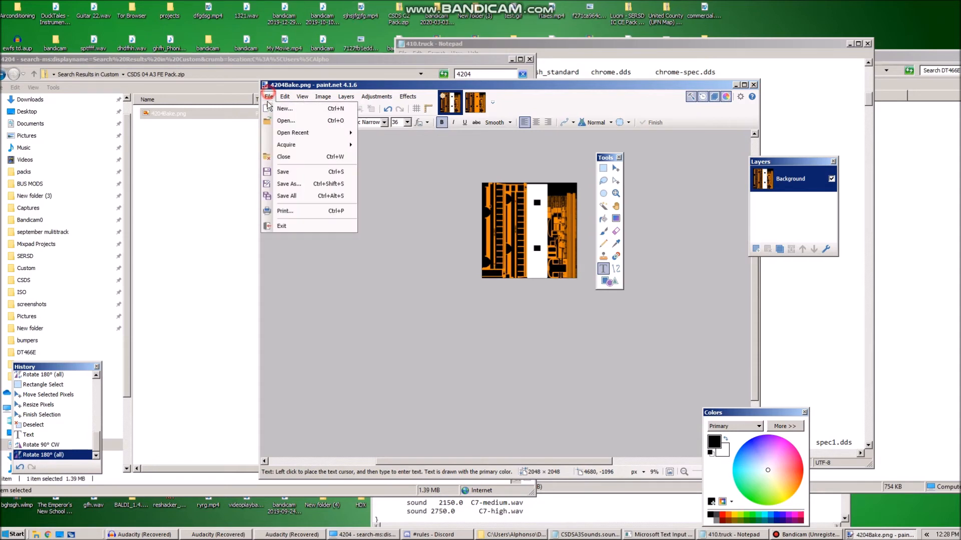
pyautogui.click(307, 186)
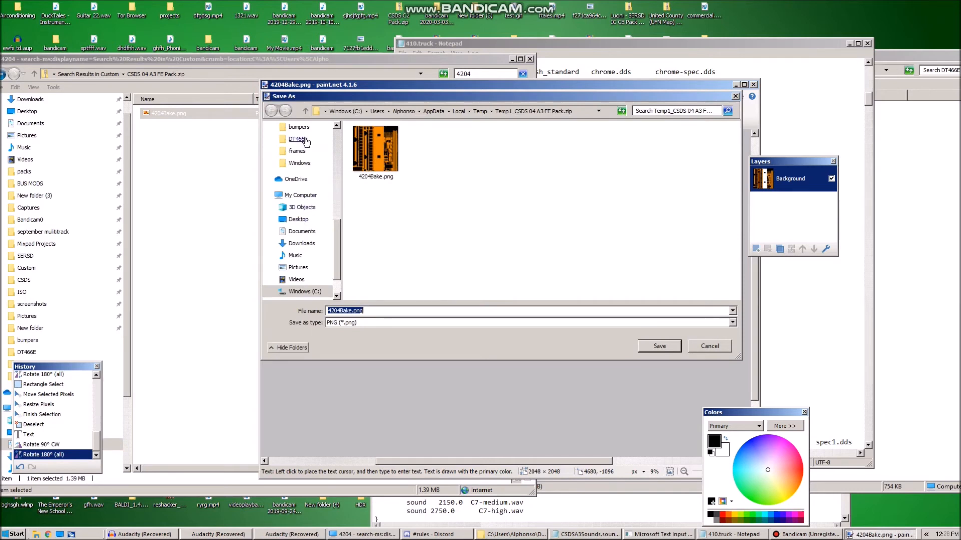
pyautogui.click(305, 142)
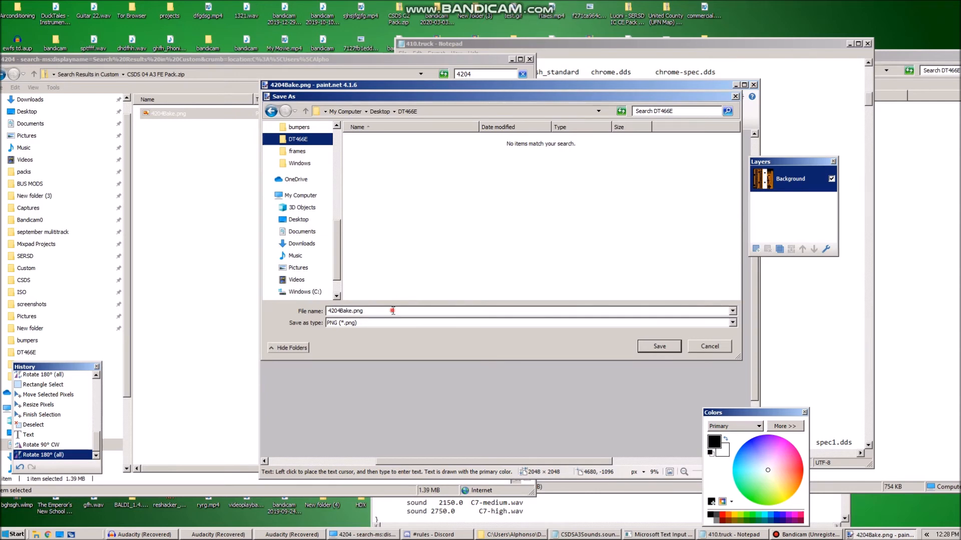
pyautogui.click(393, 311)
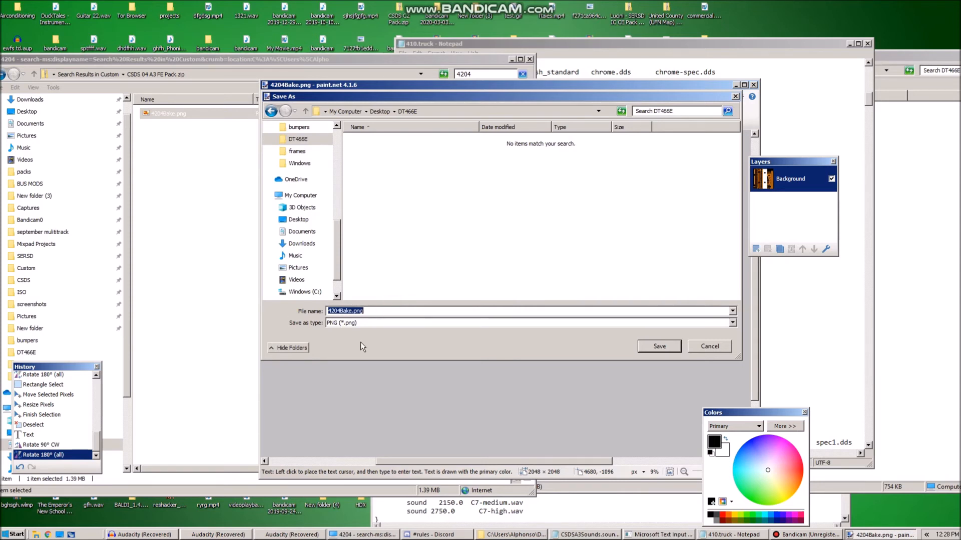
pyautogui.write('kfc')
pyautogui.click(659, 346)
pyautogui.click(525, 323)
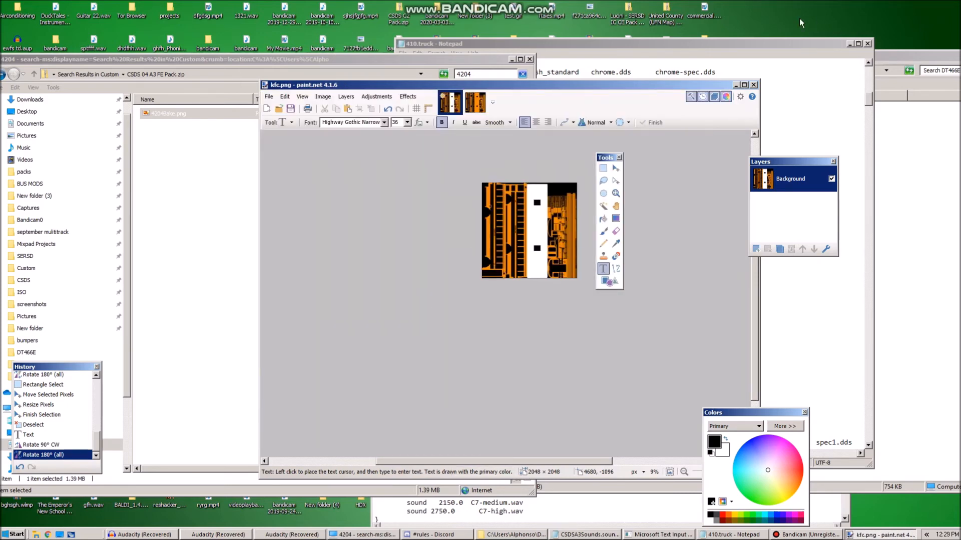
# In 410.truck in Notepad, change the 04BBA3Body7_A3Bake material's texture to kfc.png.
pyautogui.click(824, 102)
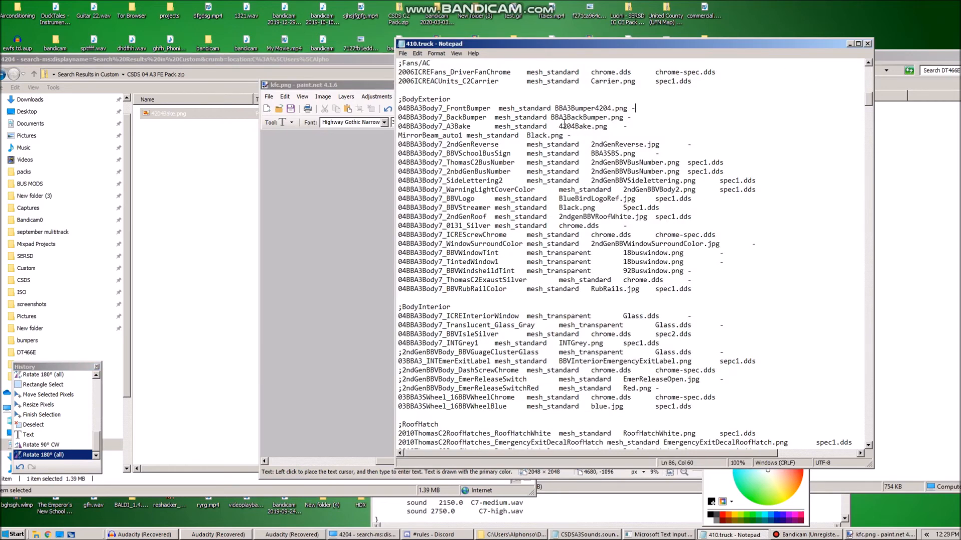
pyautogui.moveTo(559, 127); pyautogui.dragTo(593, 127)
pyautogui.write('kfc')
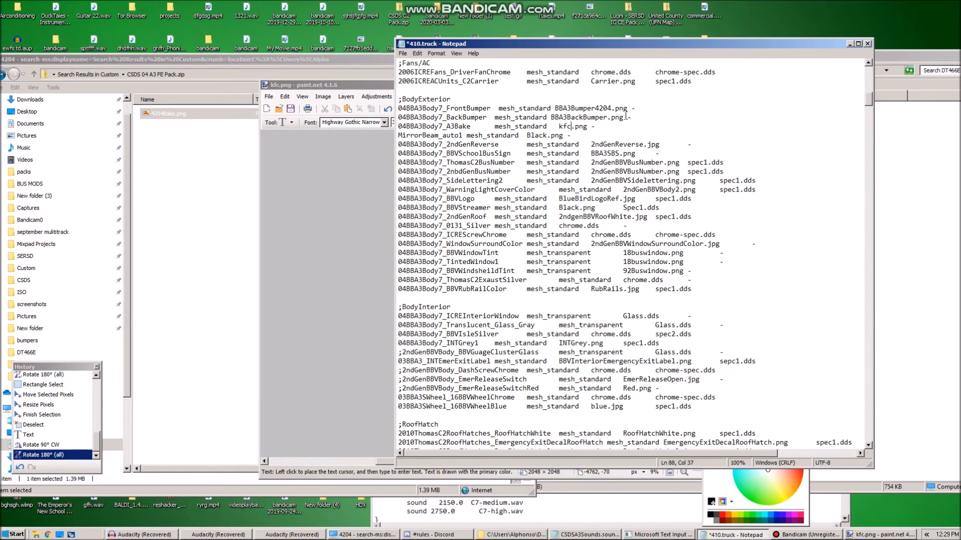
# Search CSDS 04 A3 FE Pack.zip for bba3bumper4204 and open BBA3Bumper4204.png in paint.net.
pyautogui.click(312, 62)
pyautogui.click(447, 82)
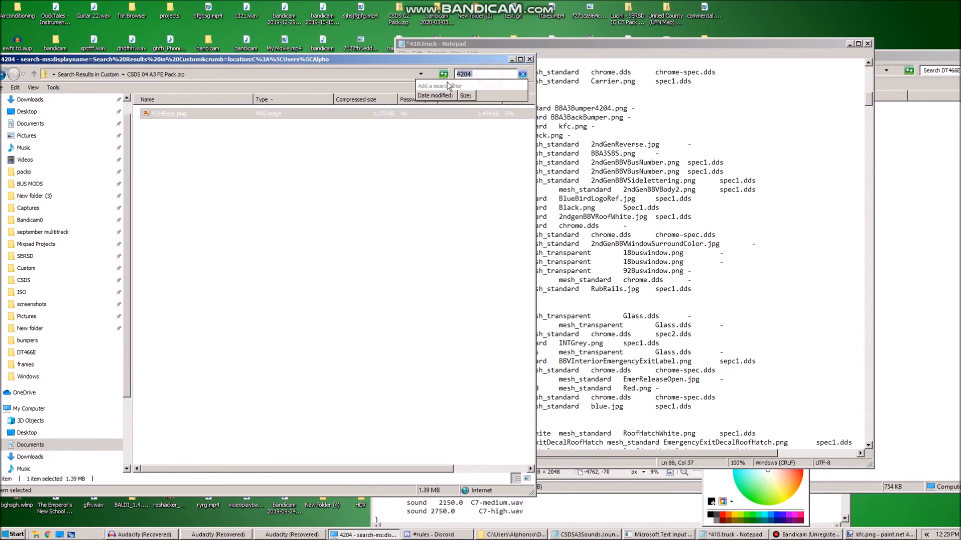
pyautogui.write('bba3')
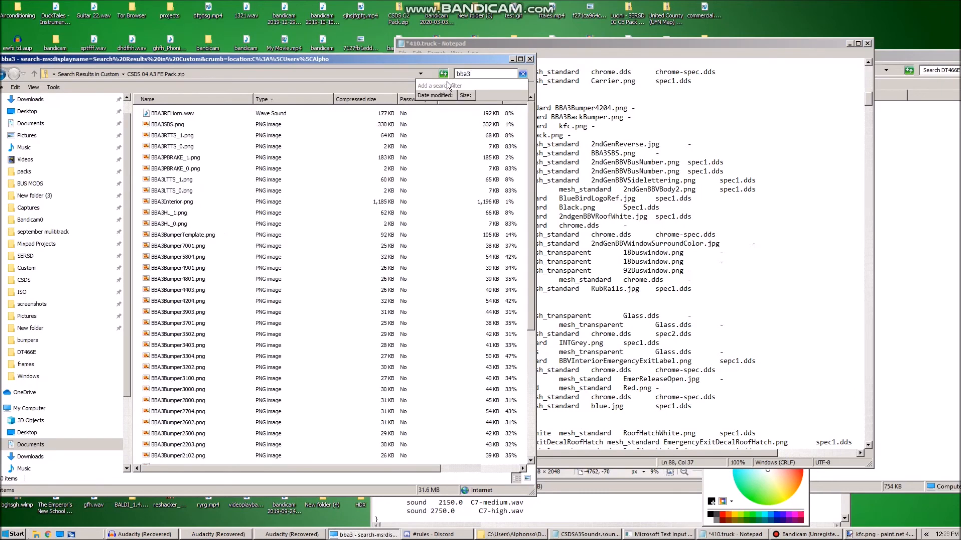
pyautogui.write('fro')
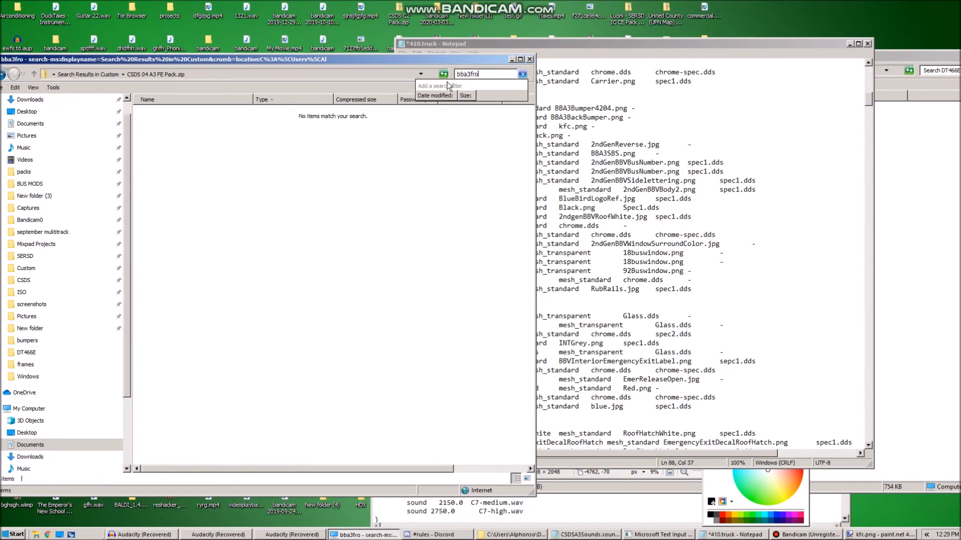
pyautogui.press('BackSpace')
pyautogui.press('BackSpace')
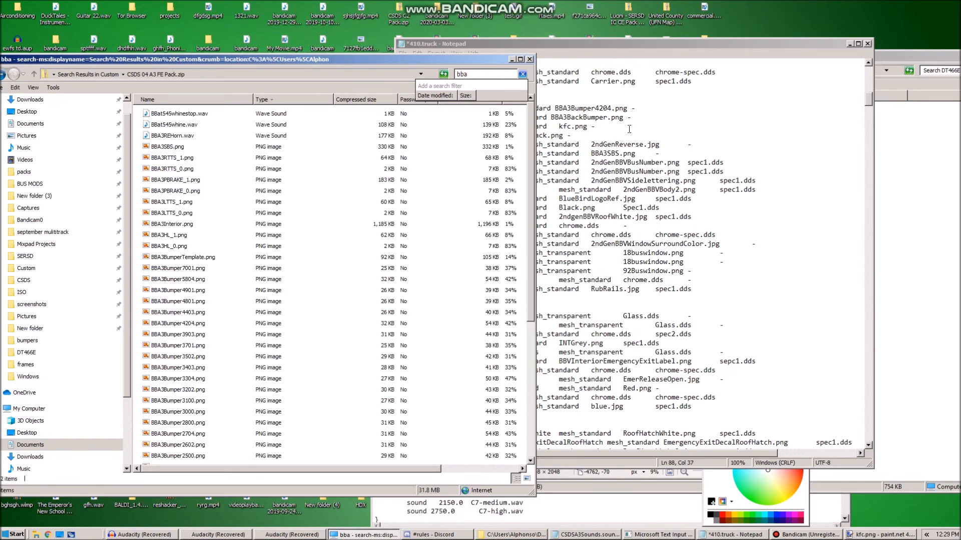
pyautogui.write('3')
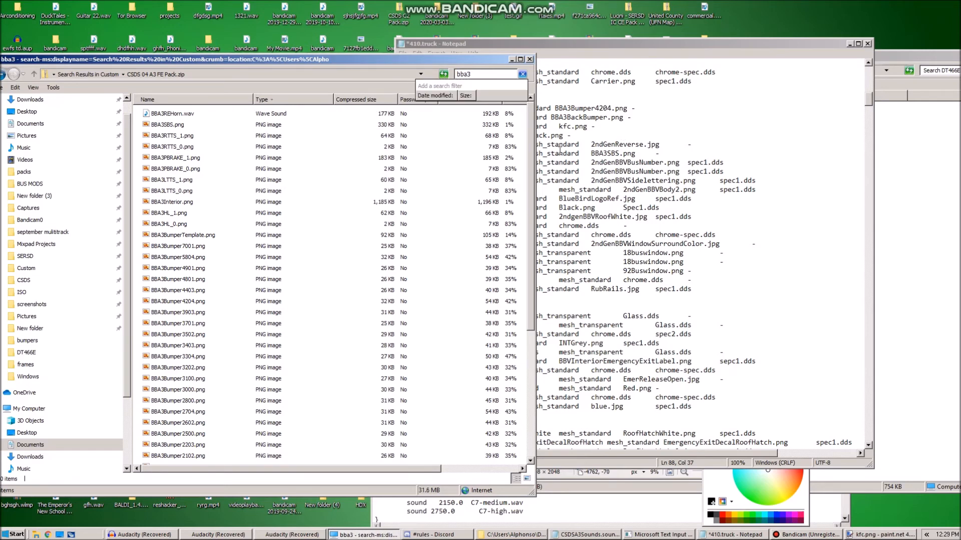
pyautogui.write('bumper')
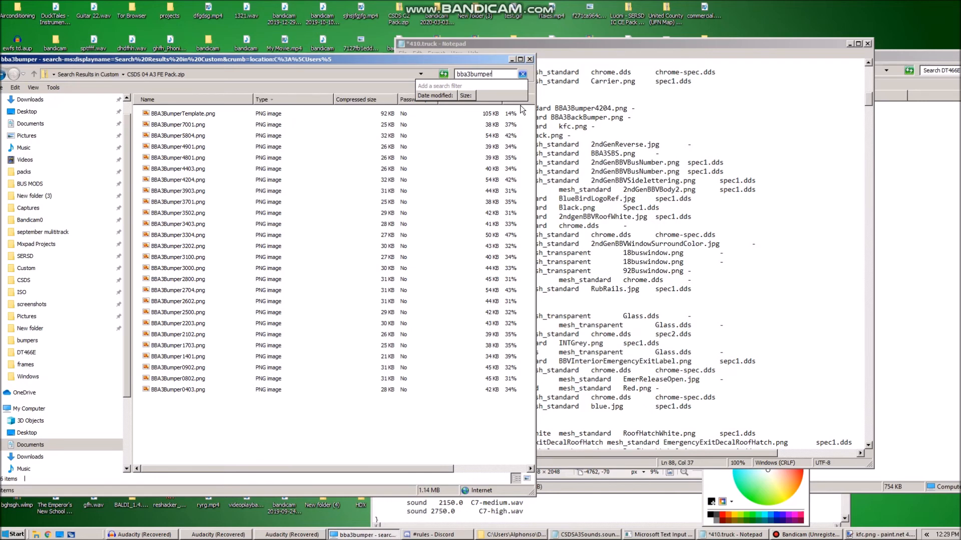
pyautogui.write('4204')
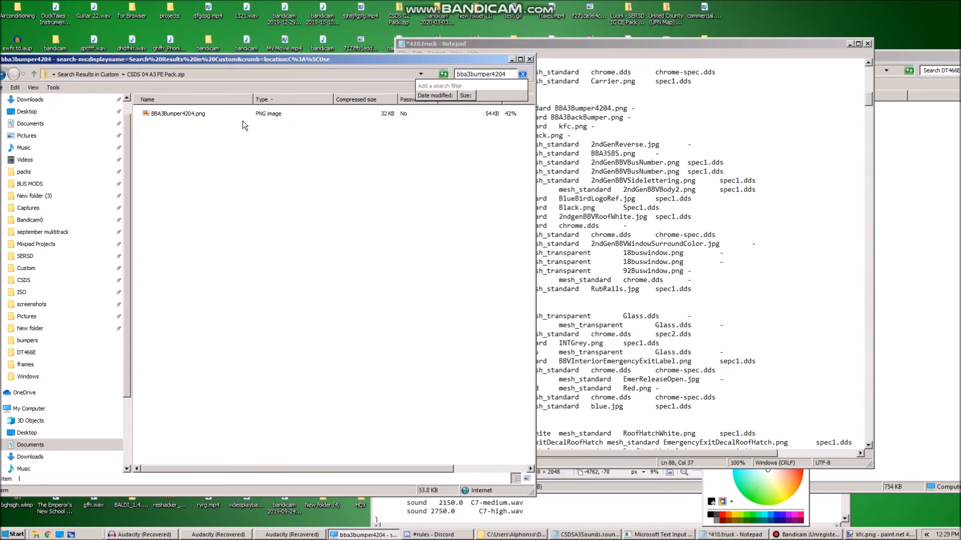
pyautogui.doubleClick(178, 115)
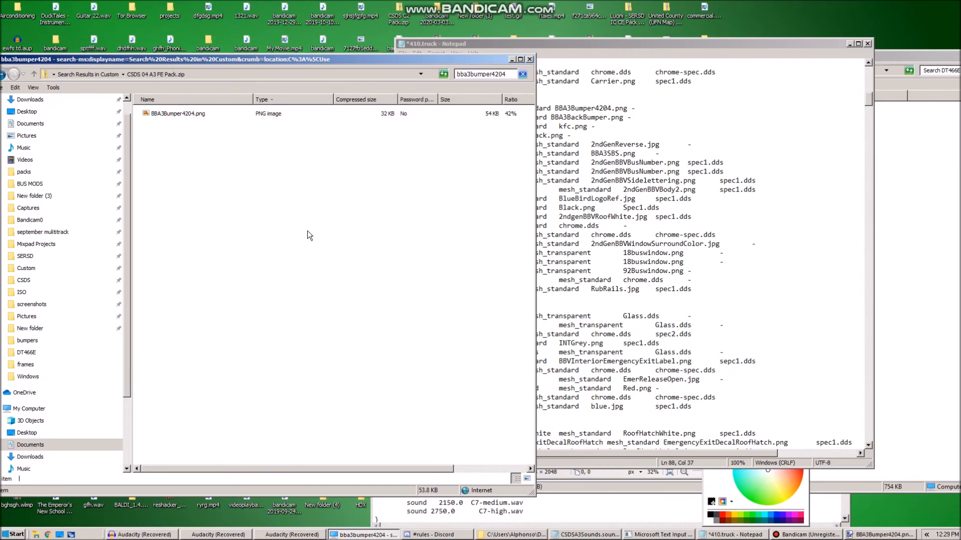
pyautogui.doubleClick(211, 116)
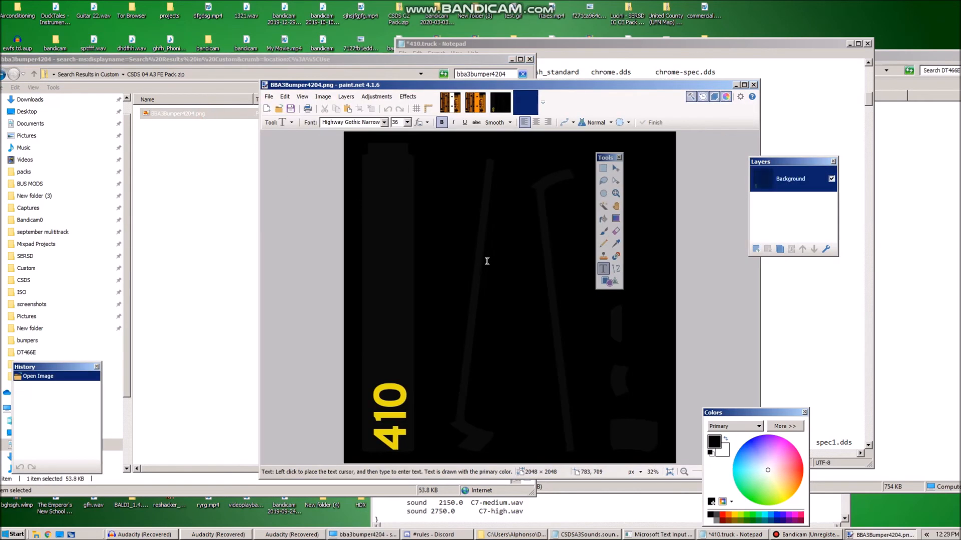
# Rotate the bumper texture 90° clockwise and cover the yellow 410 with a filled rectangle about 475 × 270 px in the sampled bumper colour.
pyautogui.click(323, 97)
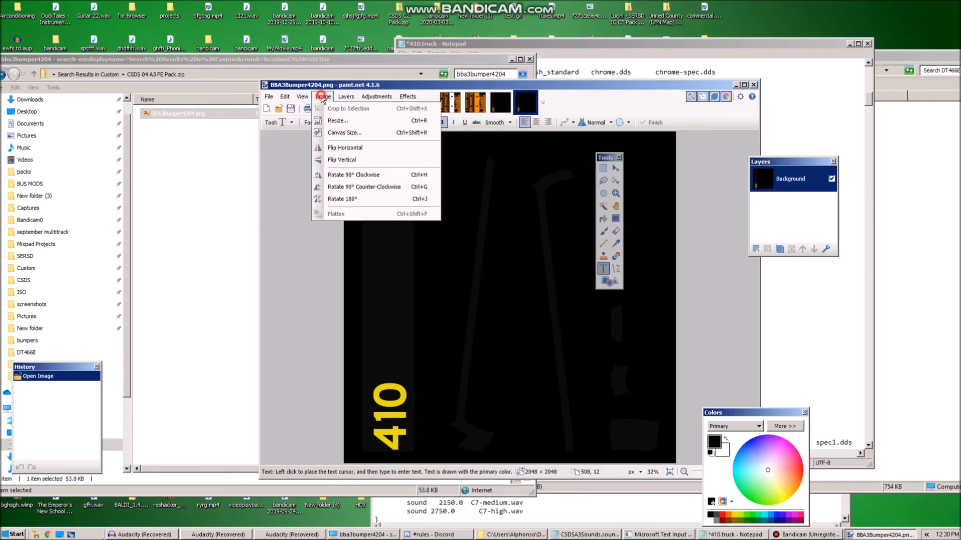
pyautogui.click(366, 175)
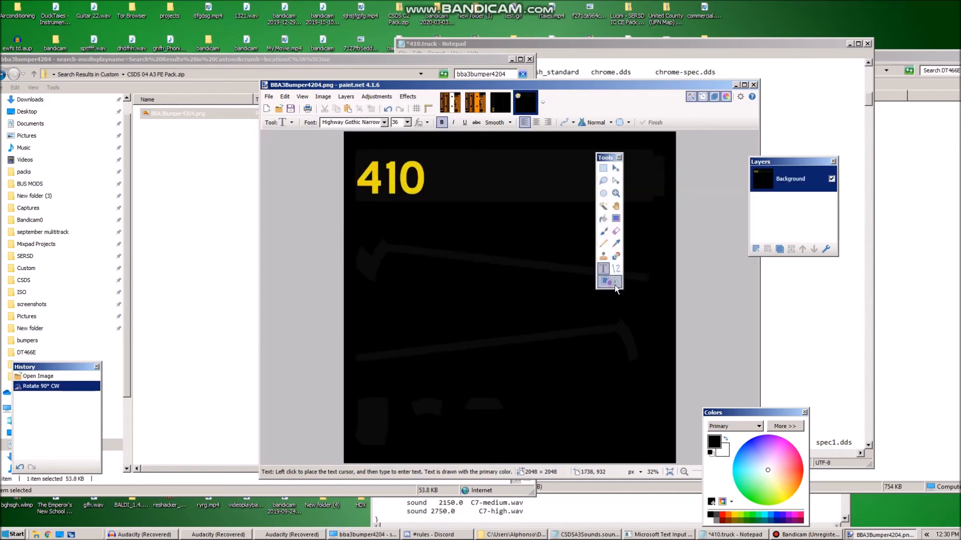
pyautogui.click(616, 244)
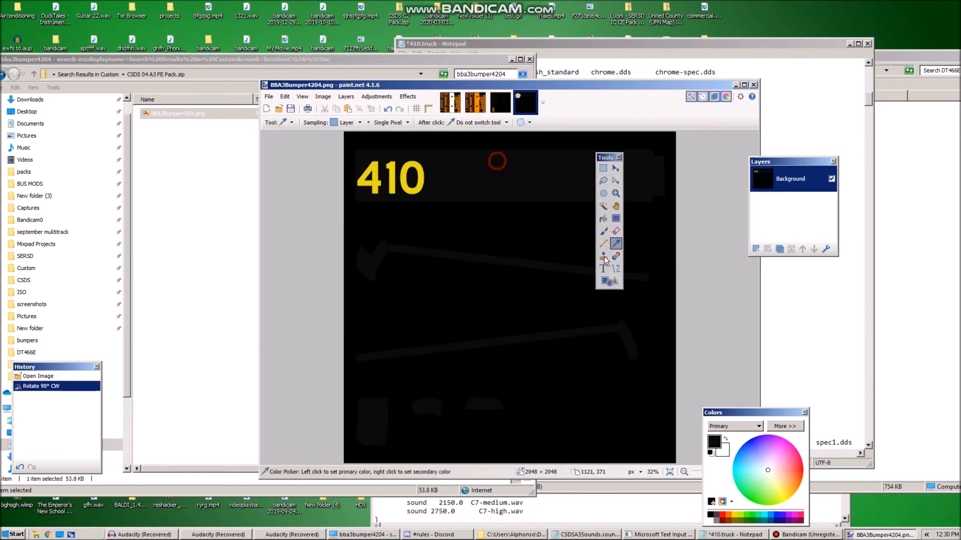
pyautogui.click(609, 281)
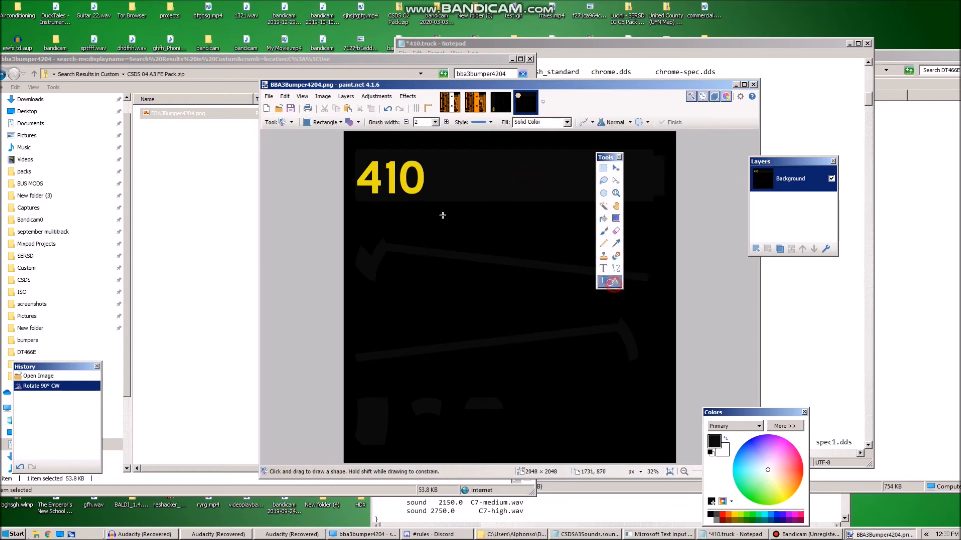
pyautogui.moveTo(431, 195)
pyautogui.mouseDown()
pyautogui.moveTo(399, 164)
pyautogui.moveTo(355, 152)
pyautogui.mouseUp()
pyautogui.click(518, 182)
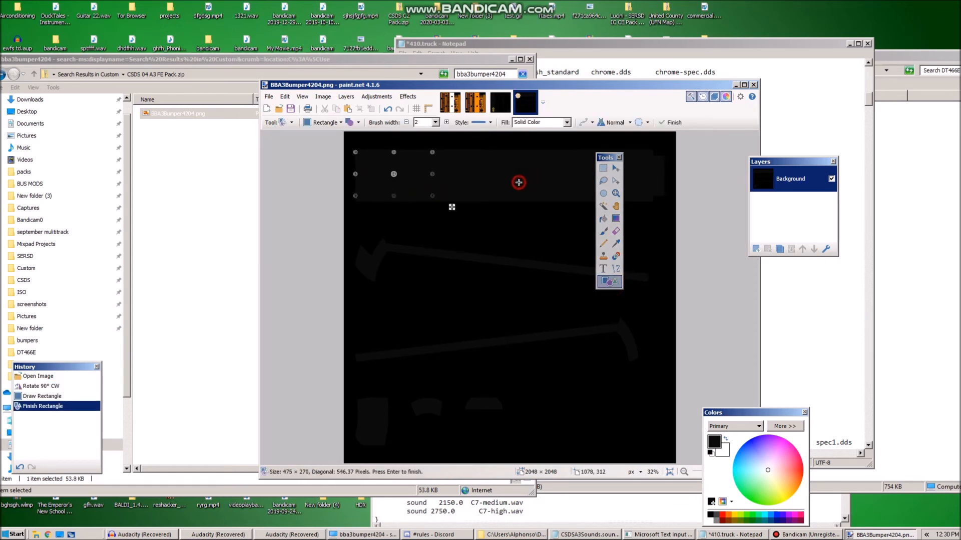
# Add the number 69 in yellow Highway Gothic Narrow text at size 108 where the 410 was on the bumper.
pyautogui.click(603, 269)
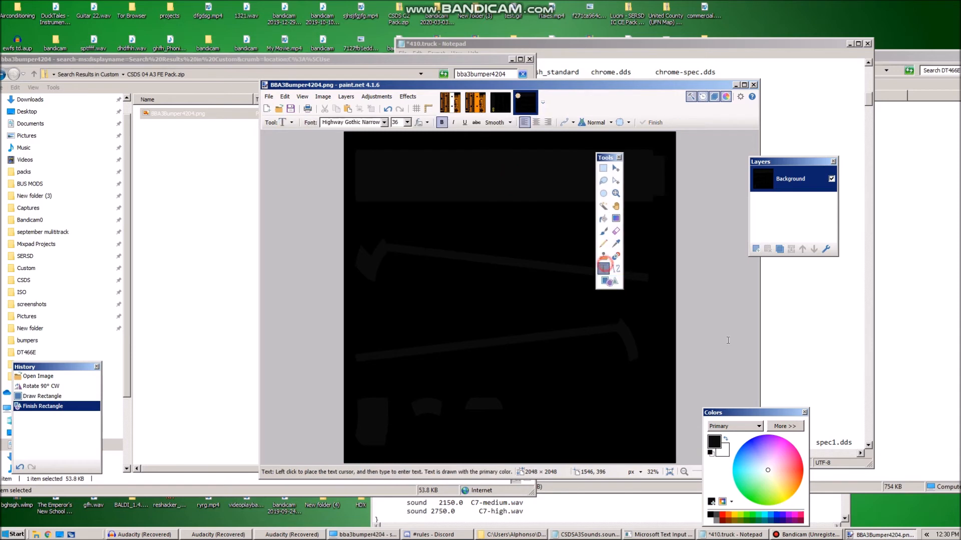
pyautogui.click(734, 515)
pyautogui.click(361, 173)
pyautogui.click(407, 122)
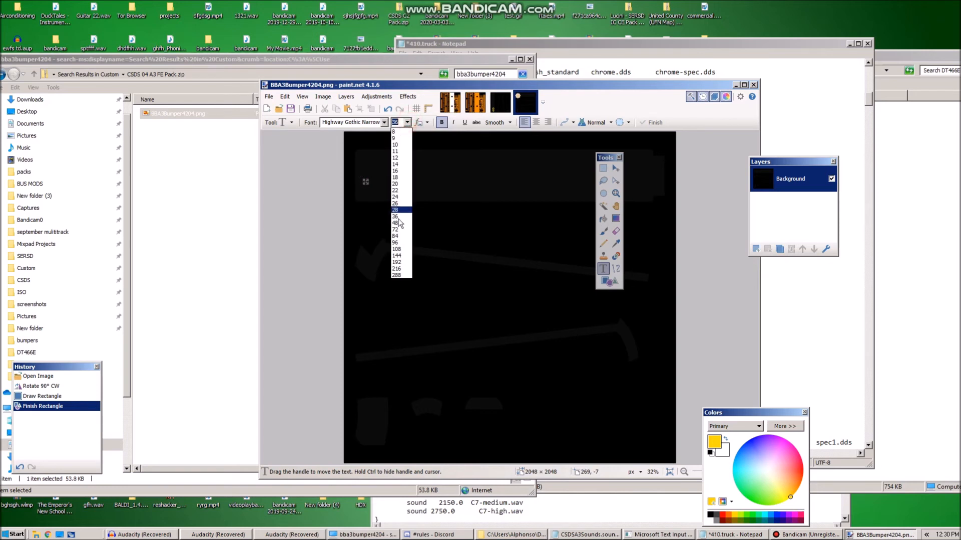
pyautogui.click(399, 242)
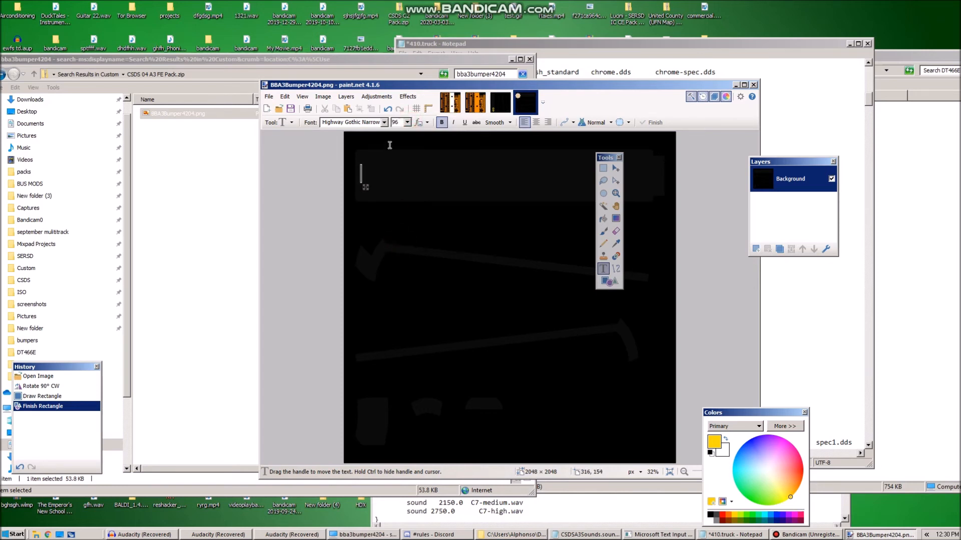
pyautogui.click(407, 122)
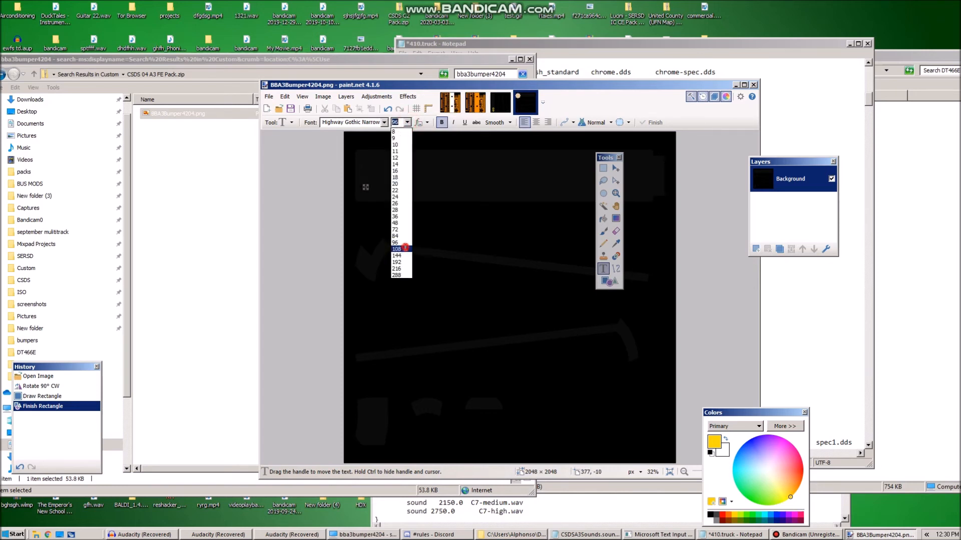
pyautogui.click(406, 249)
pyautogui.write('69')
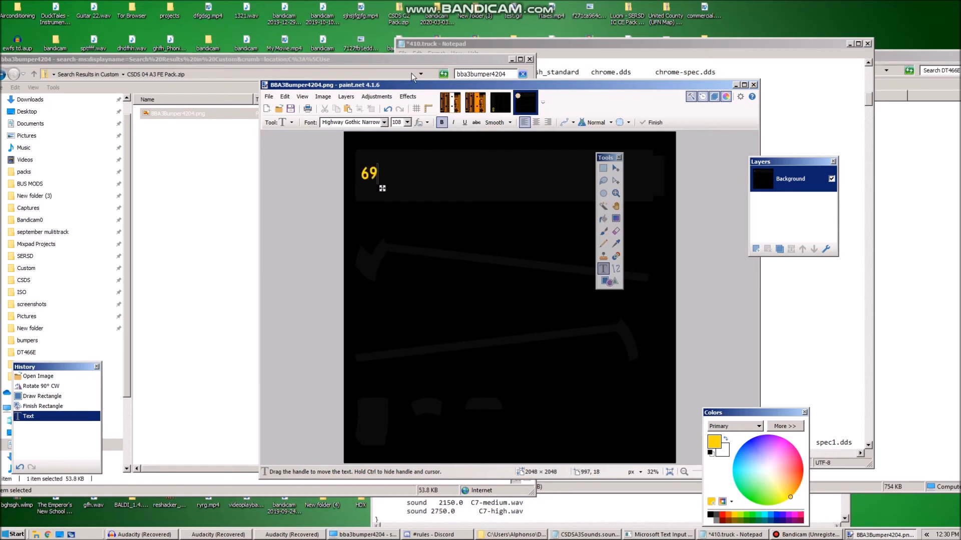
# Enlarge the yellow 69 to size 216 and shift it slightly inward from the bumper's end.
pyautogui.click(407, 122)
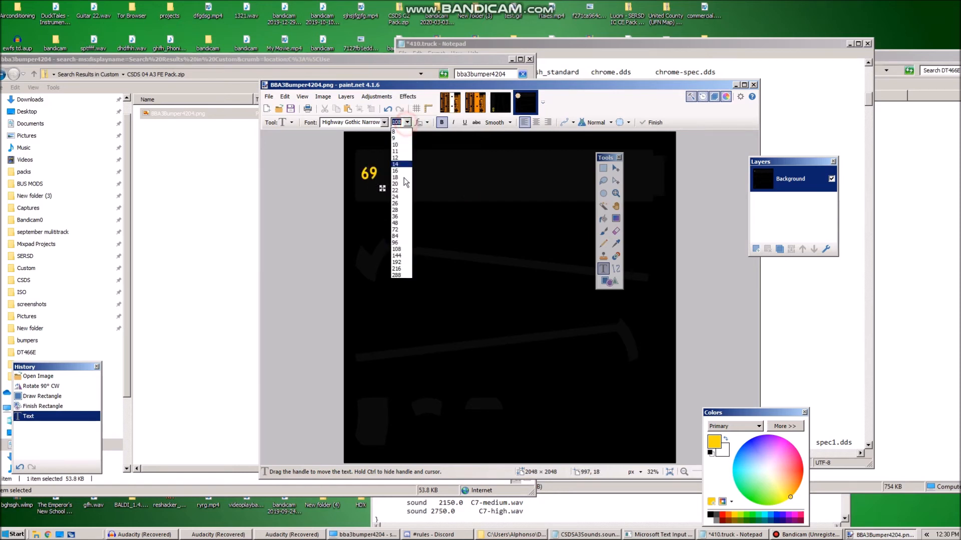
pyautogui.click(397, 268)
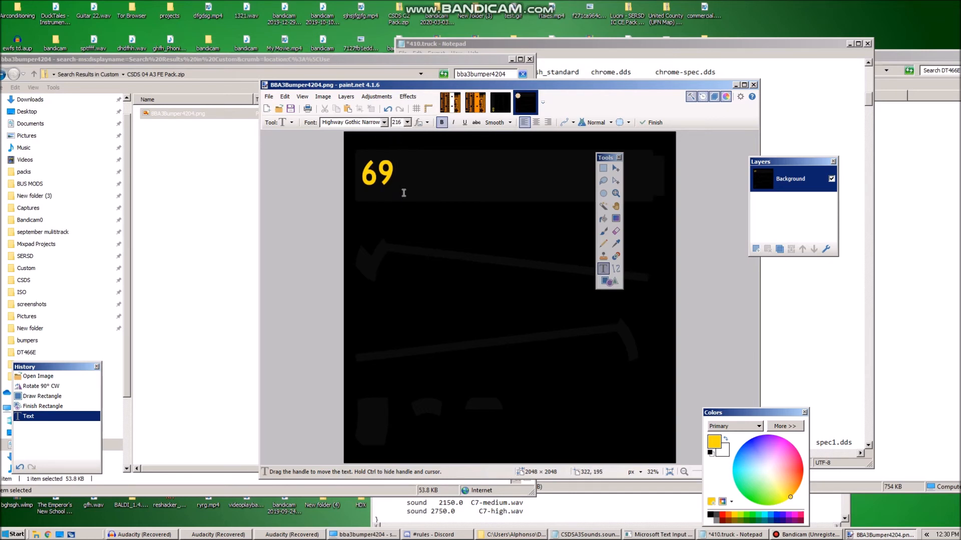
pyautogui.moveTo(399, 197); pyautogui.dragTo(410, 204)
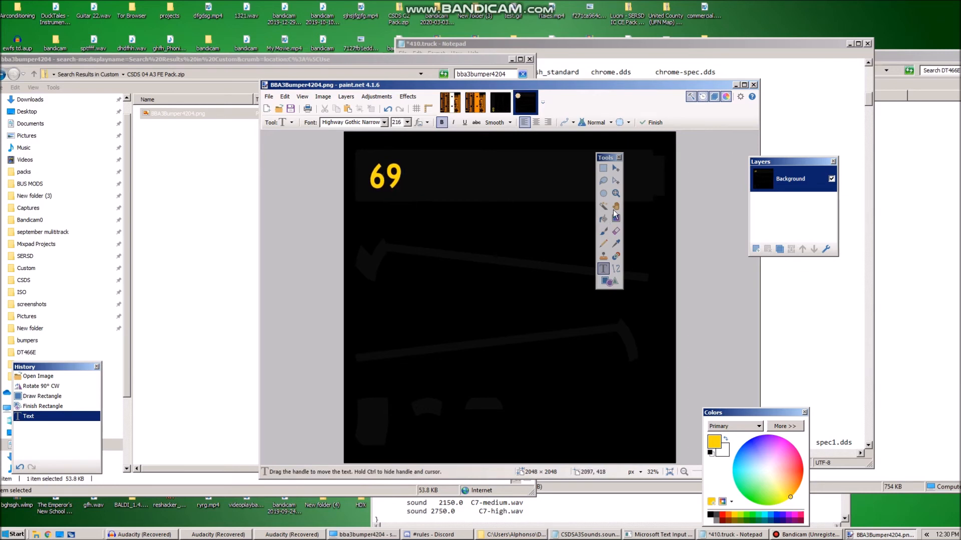
# Rotate the edited bumper texture 90° counter-clockwise and close the unedited duplicate image.
pyautogui.click(323, 97)
pyautogui.click(345, 181)
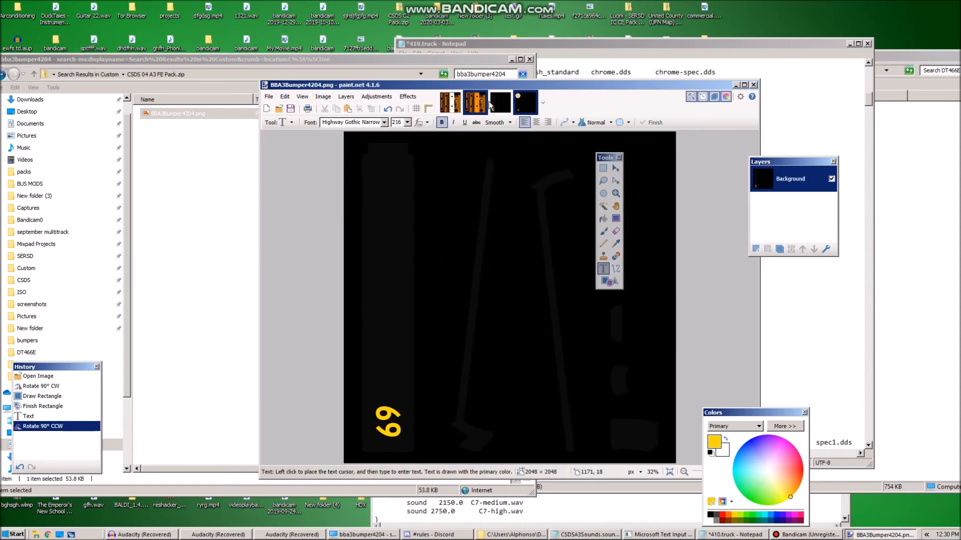
pyautogui.click(503, 107)
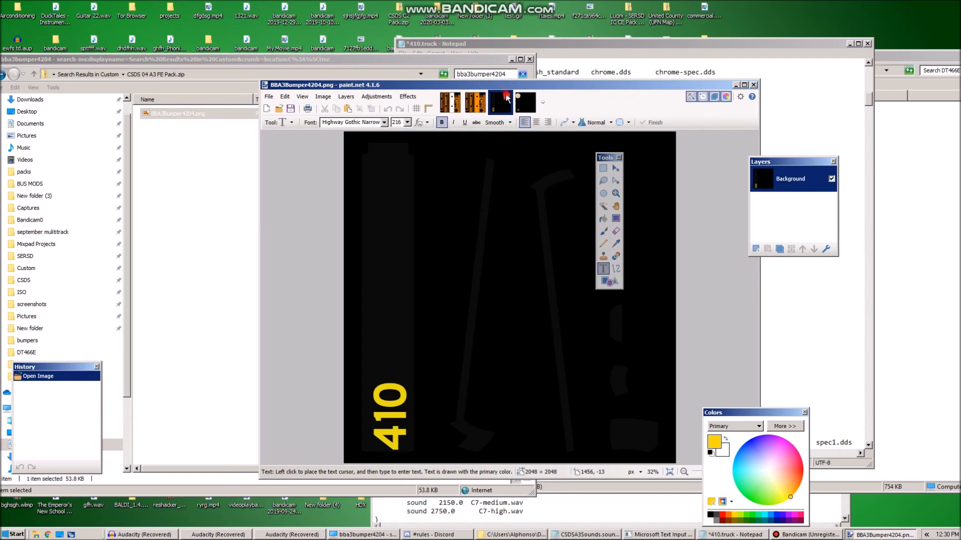
pyautogui.click(507, 97)
# Save the edited bumper texture as a new PNG named 25.png in the DT466E folder.
pyautogui.click(291, 108)
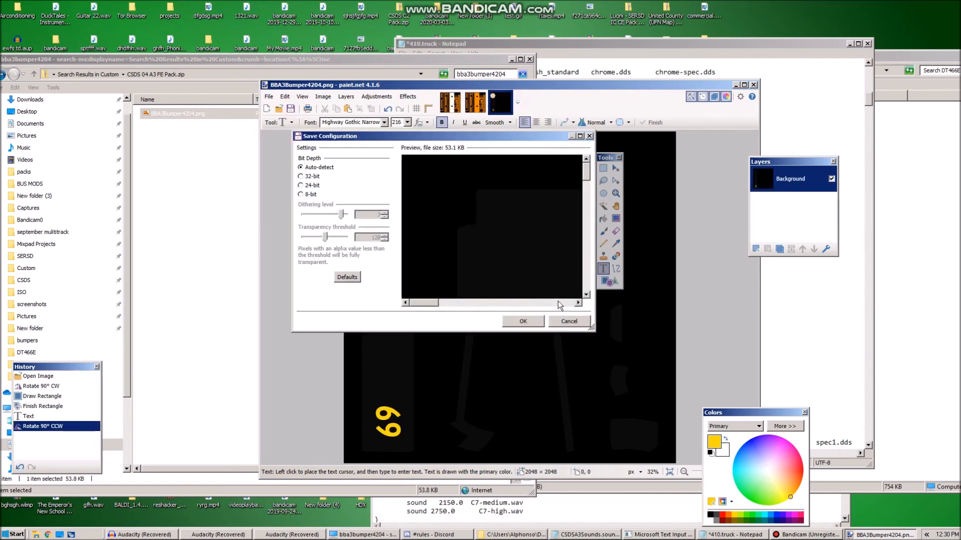
pyautogui.click(563, 319)
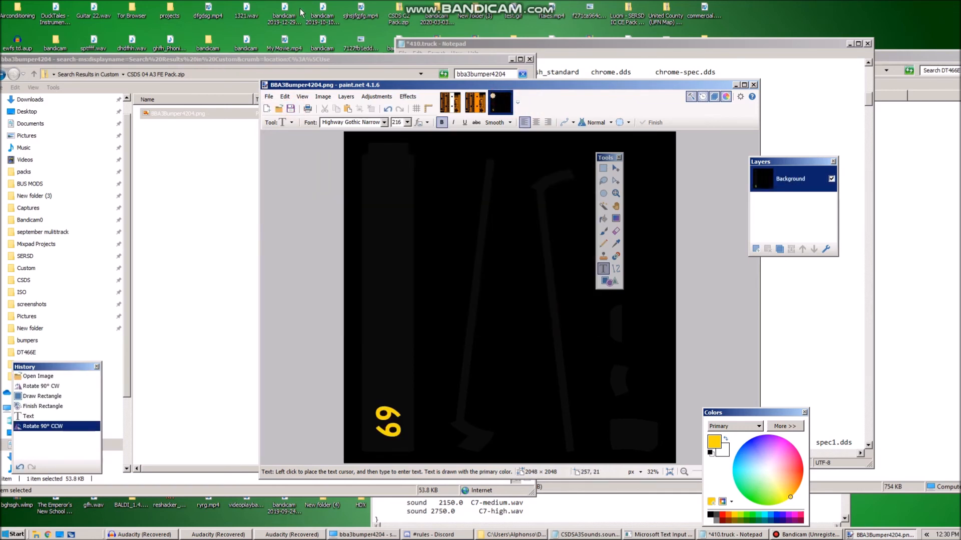
pyautogui.click(263, 96)
pyautogui.click(294, 185)
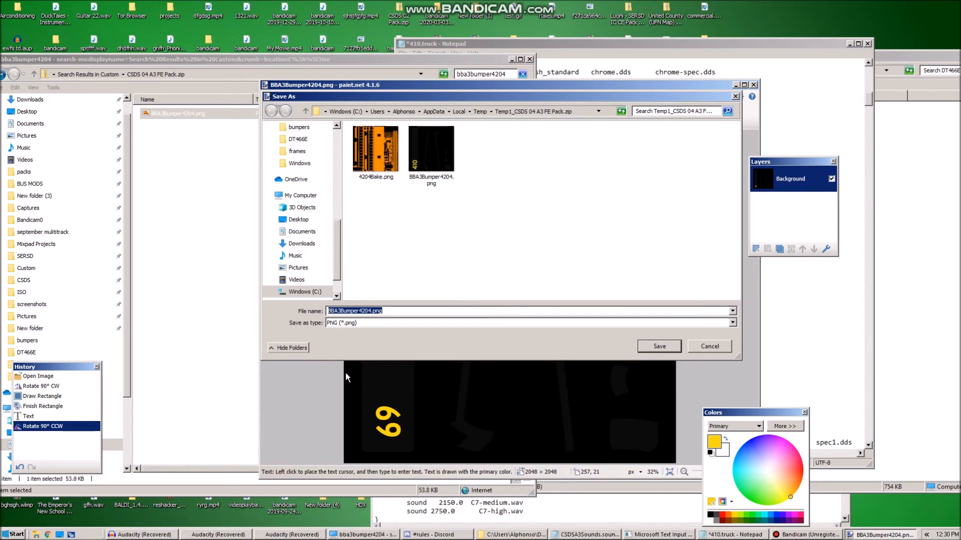
pyautogui.click(298, 140)
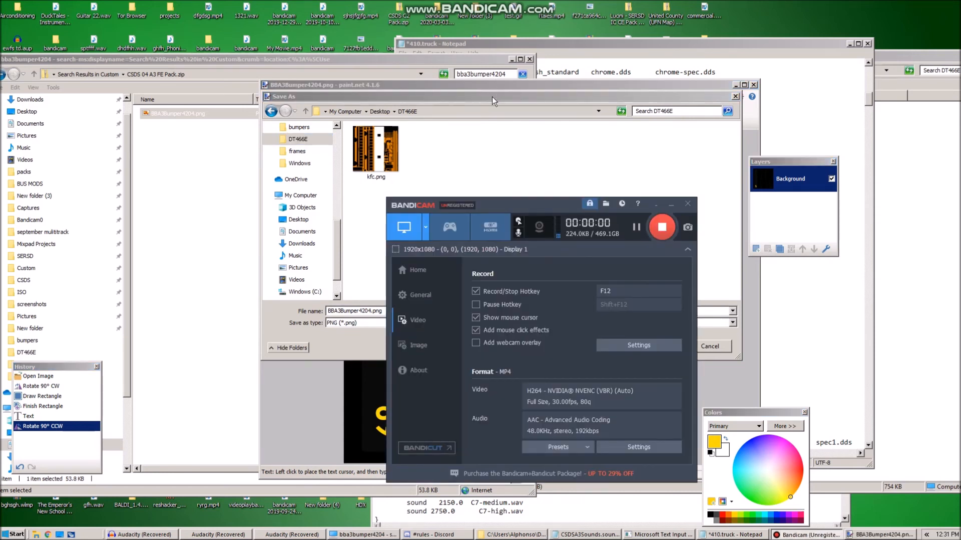
pyautogui.click(494, 100)
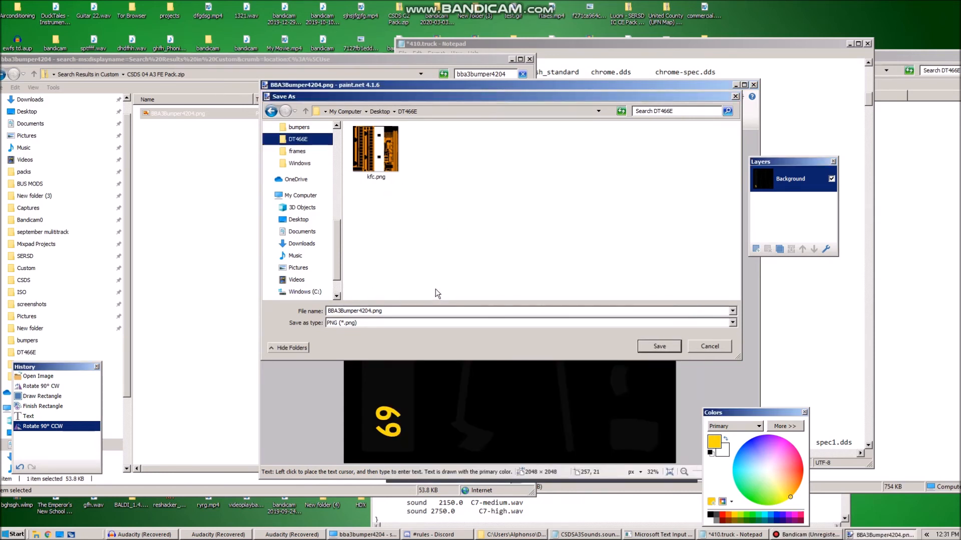
pyautogui.click(408, 310)
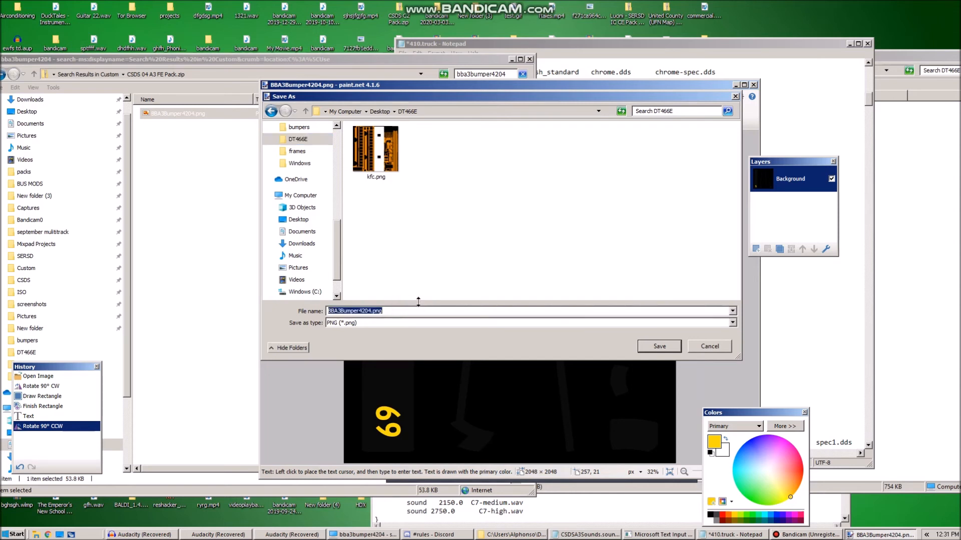
pyautogui.write('25')
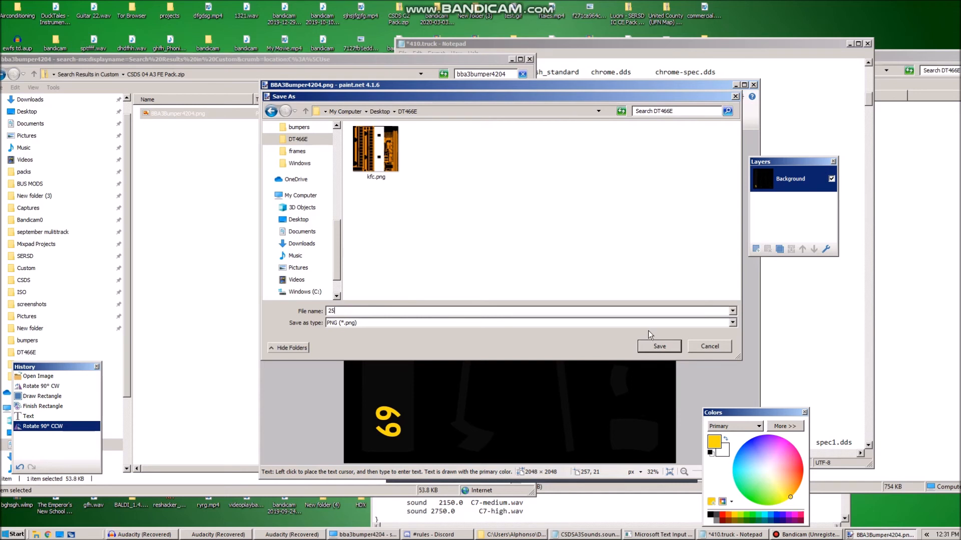
pyautogui.click(655, 344)
pyautogui.click(531, 313)
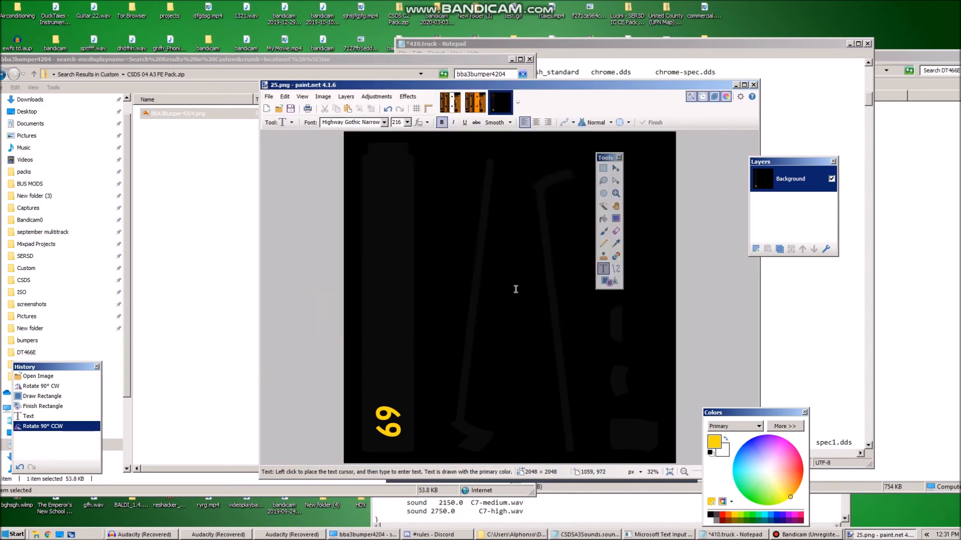
# In the 410.truck file in Notepad, set the FrontBumper material's texture to 25.png and save the file.
pyautogui.click(715, 44)
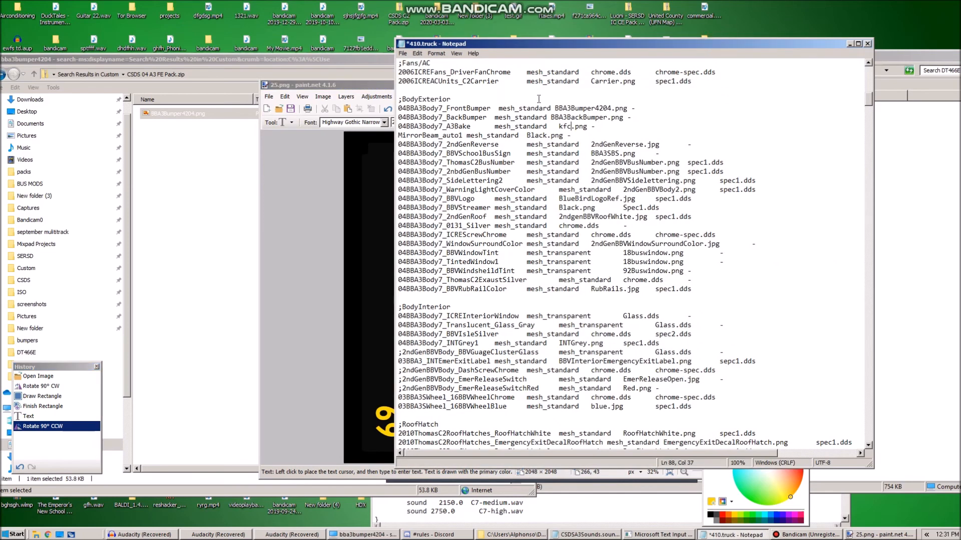
pyautogui.moveTo(555, 108); pyautogui.dragTo(611, 109)
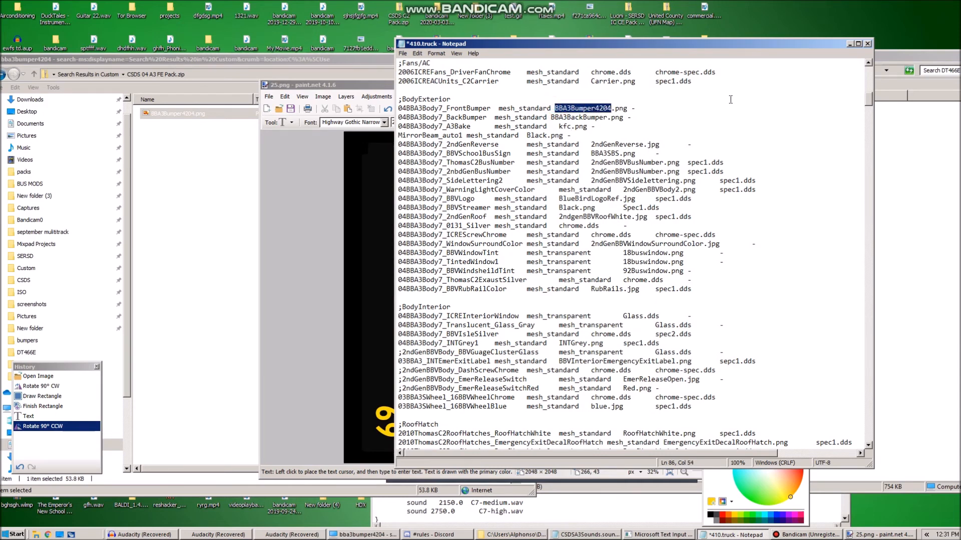
pyautogui.write('25')
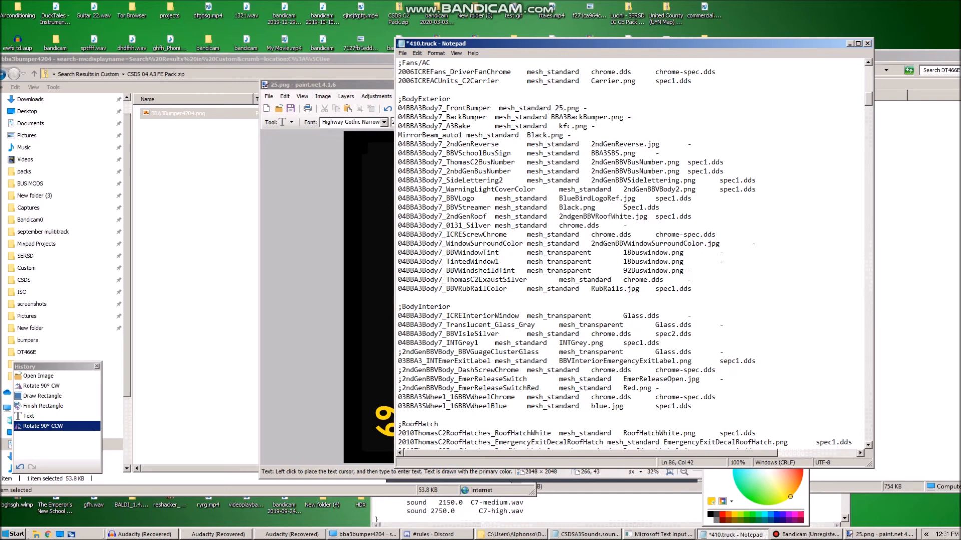
pyautogui.click(403, 53)
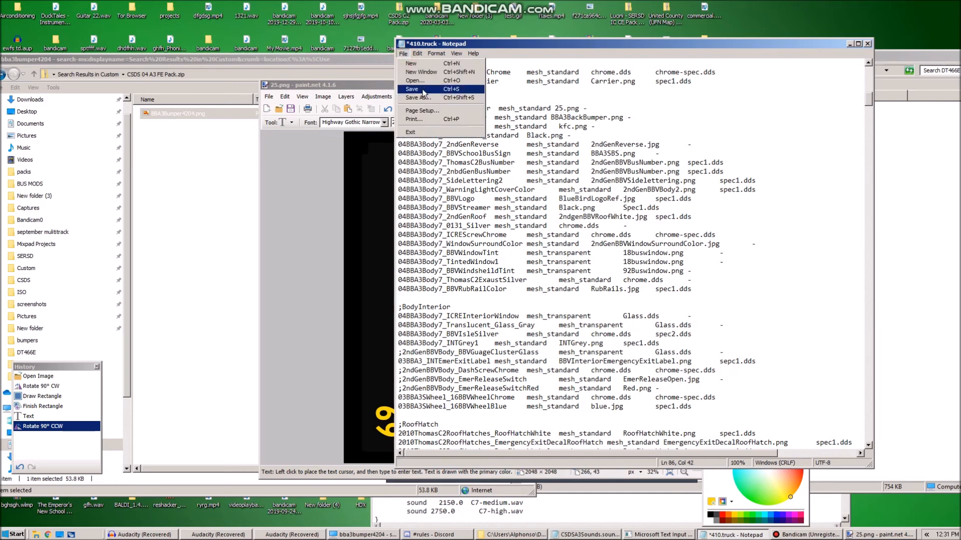
pyautogui.click(426, 94)
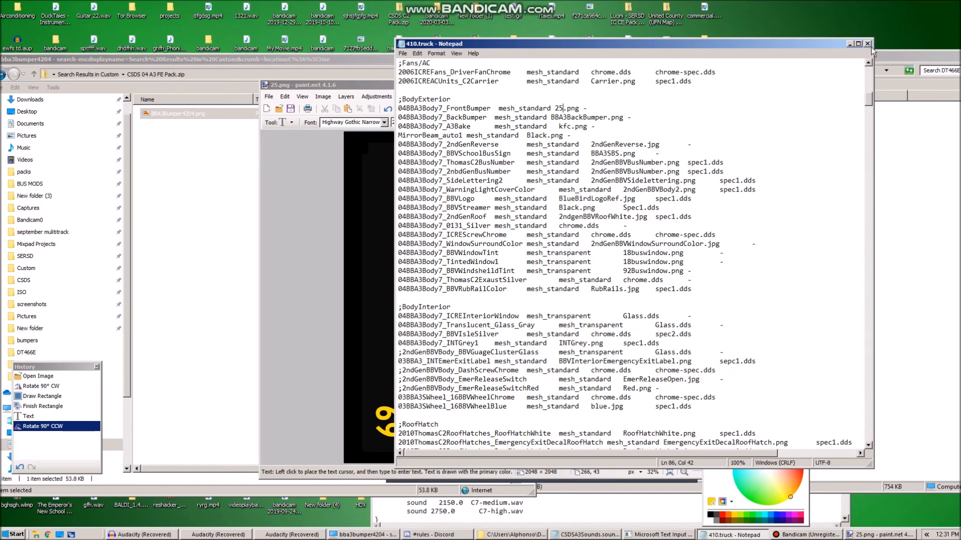
# Change the vehicle name in the first line of the truck file to 414.
pyautogui.scroll(-3, 530, 108)
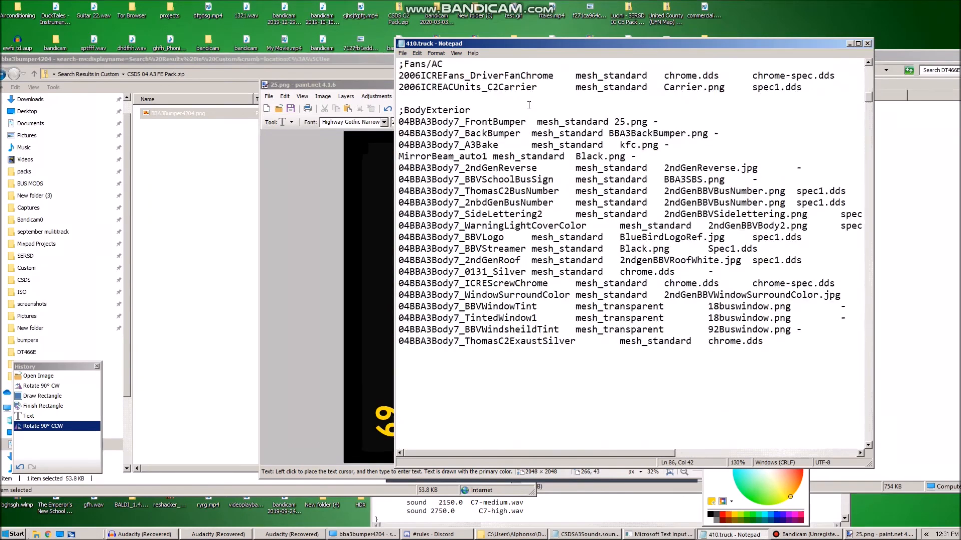
pyautogui.scroll(3, 530, 101)
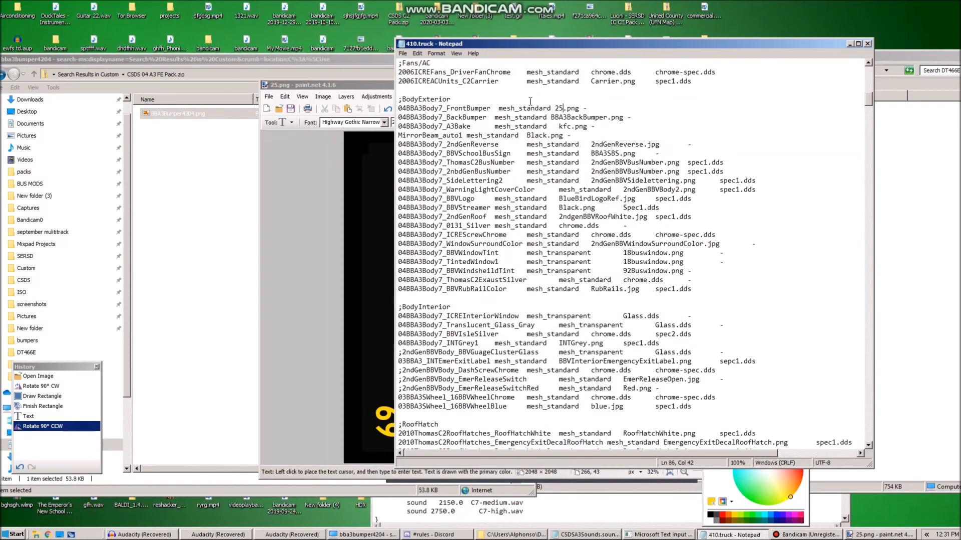
pyautogui.click(871, 100)
pyautogui.moveTo(871, 101); pyautogui.dragTo(869, 63)
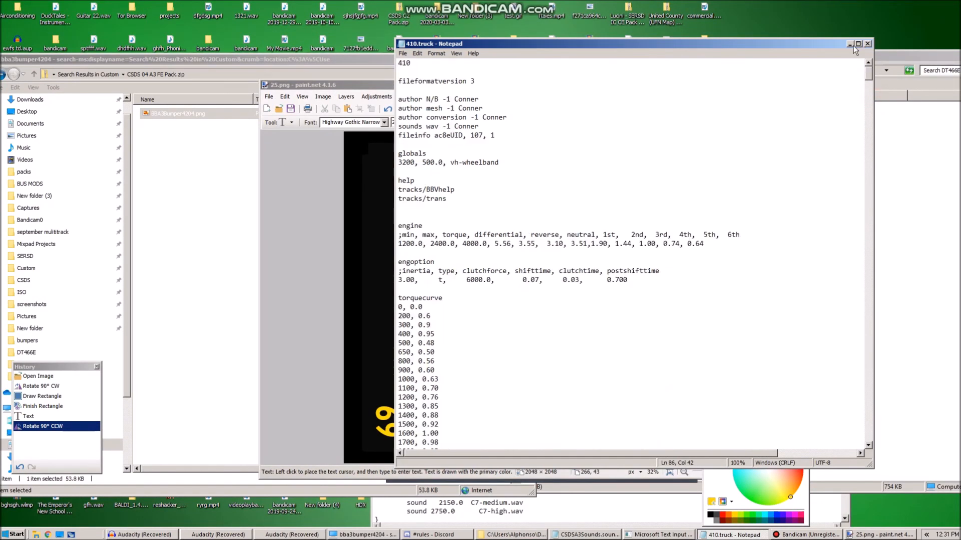
pyautogui.click(415, 63)
pyautogui.moveTo(416, 63); pyautogui.dragTo(395, 65)
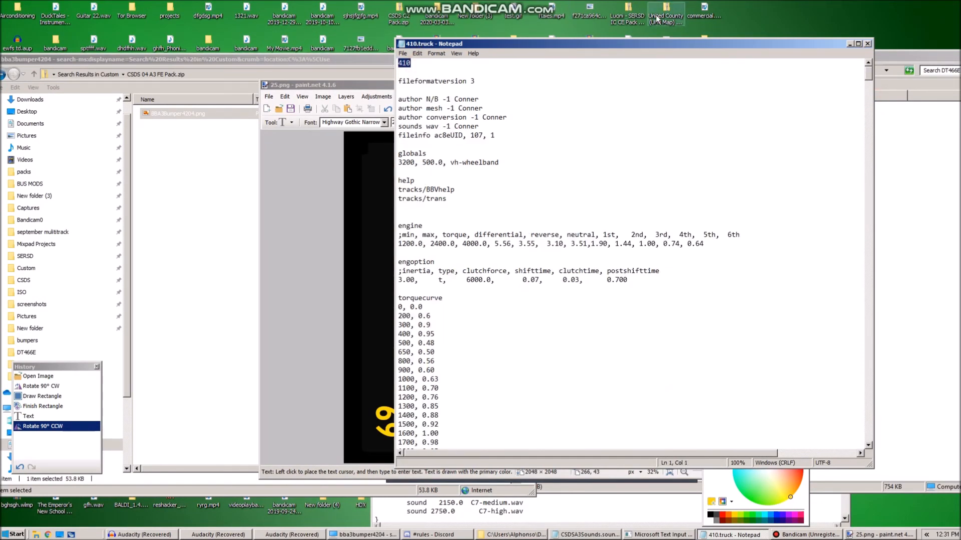
pyautogui.write('4')
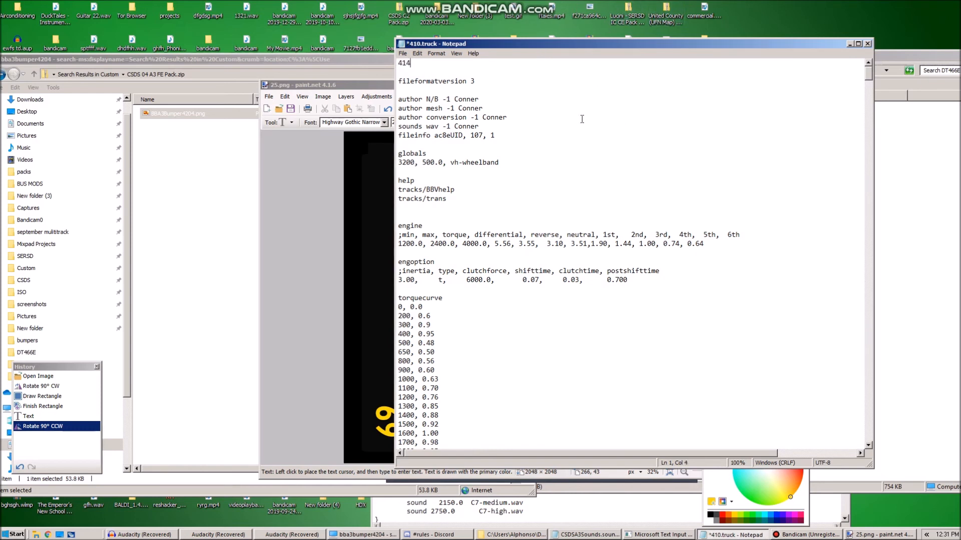
# Save the truck file as 414.truck in the DT466E folder with the All Files type and close Notepad.
pyautogui.click(403, 53)
pyautogui.click(426, 98)
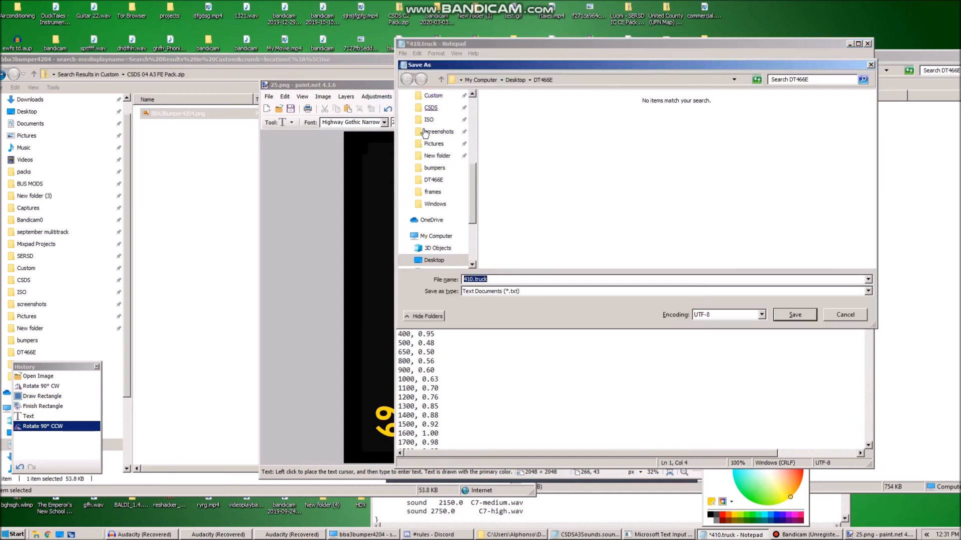
pyautogui.click(498, 281)
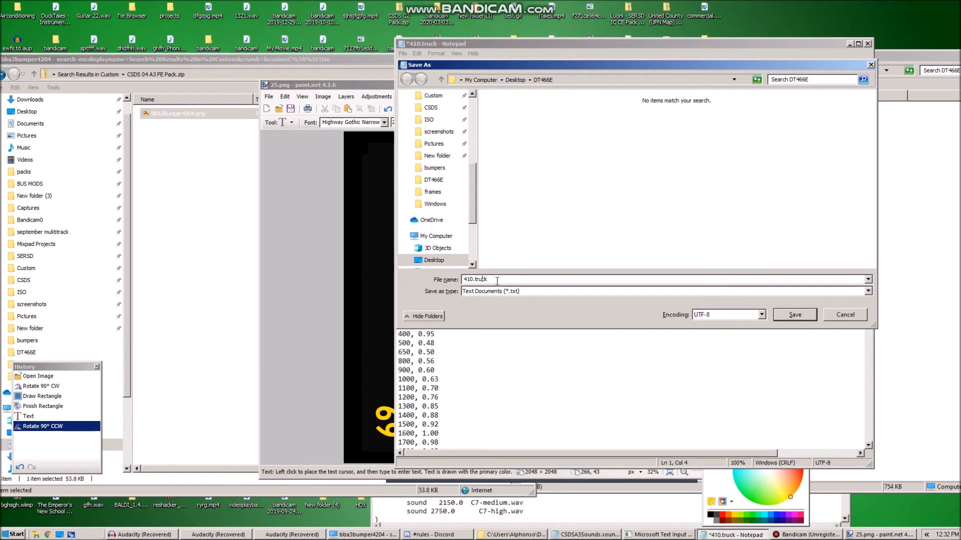
pyautogui.press('BackSpace')
pyautogui.write('4')
pyautogui.click(491, 291)
pyautogui.click(485, 305)
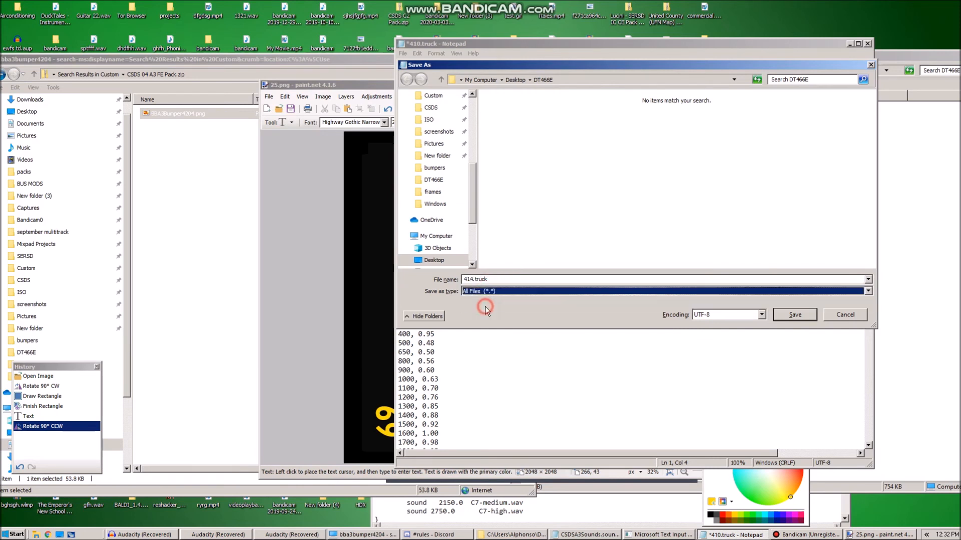
pyautogui.click(493, 279)
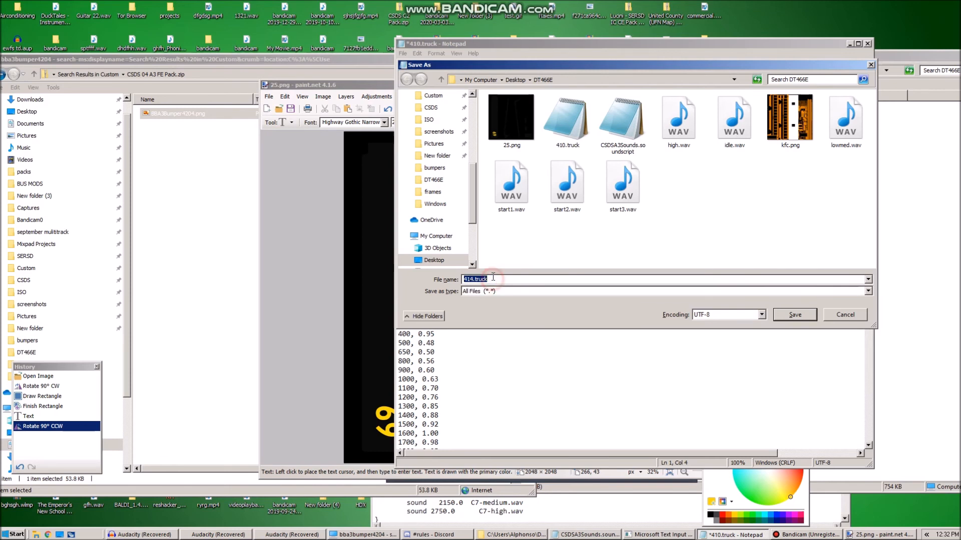
pyautogui.click(491, 279)
pyautogui.click(806, 313)
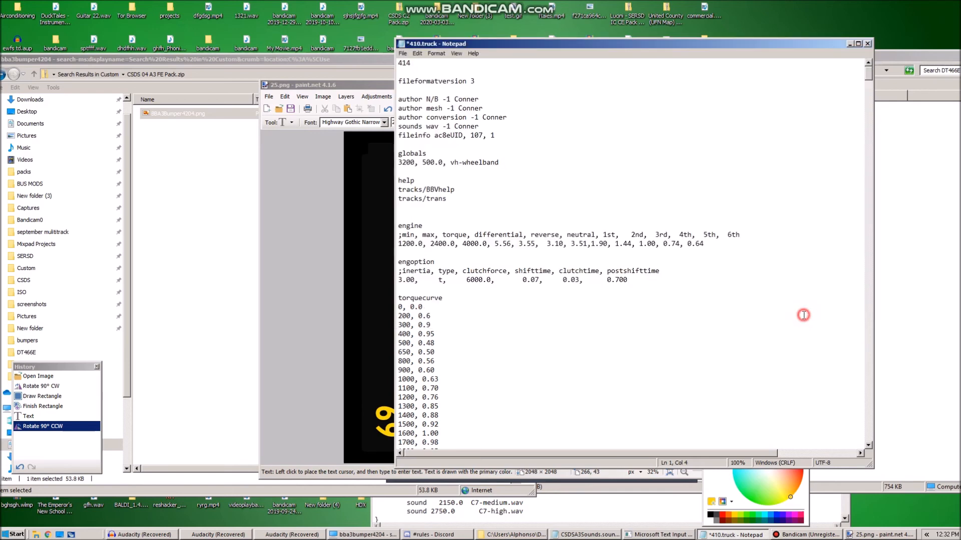
pyautogui.click(869, 43)
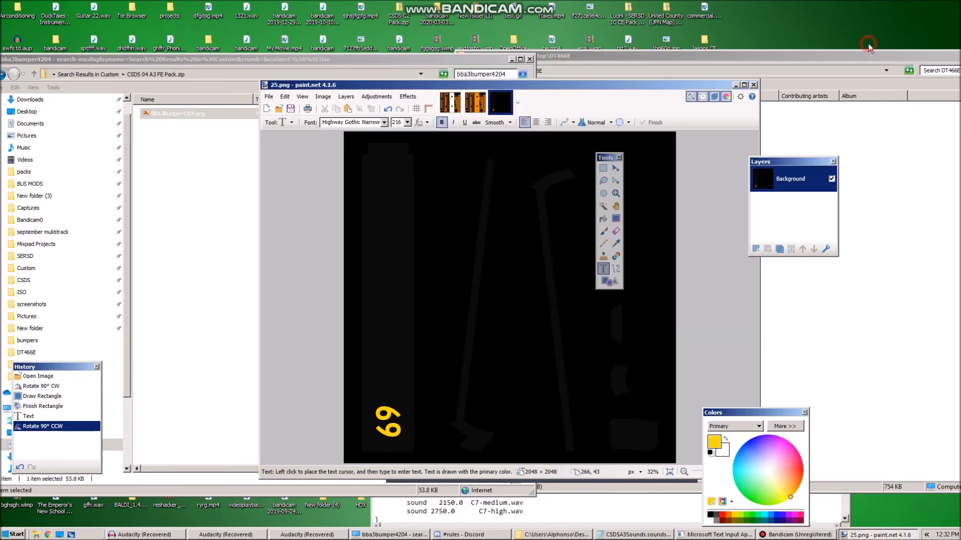
# Duplicate 410.truck in the DT466E folder and copy the duplicate together with 414.truck into CSDS 04 A3 FE Pack.zip.
pyautogui.click(784, 52)
pyautogui.moveTo(780, 61); pyautogui.dragTo(779, 69)
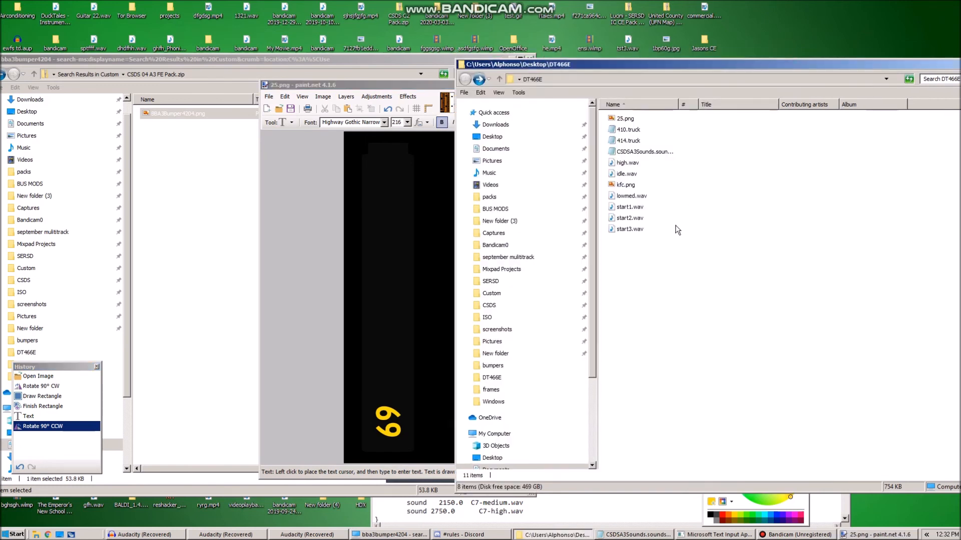
pyautogui.click(610, 131)
pyautogui.hotkey('ctrl', 'c')
pyautogui.hotkey('ctrl', 'v')
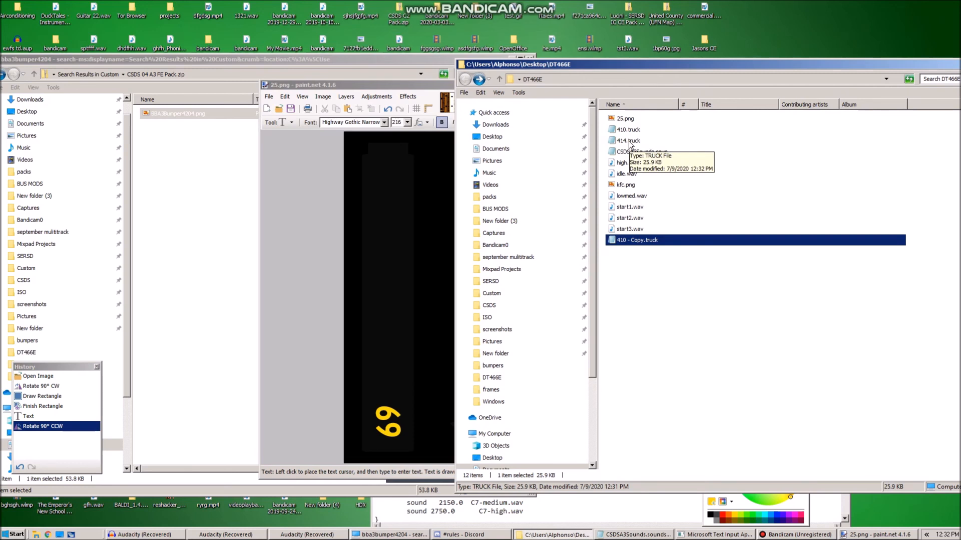
pyautogui.keyDown('ctrl'); pyautogui.click(629, 142); pyautogui.keyUp('ctrl')
pyautogui.moveTo(634, 142); pyautogui.dragTo(218, 213)
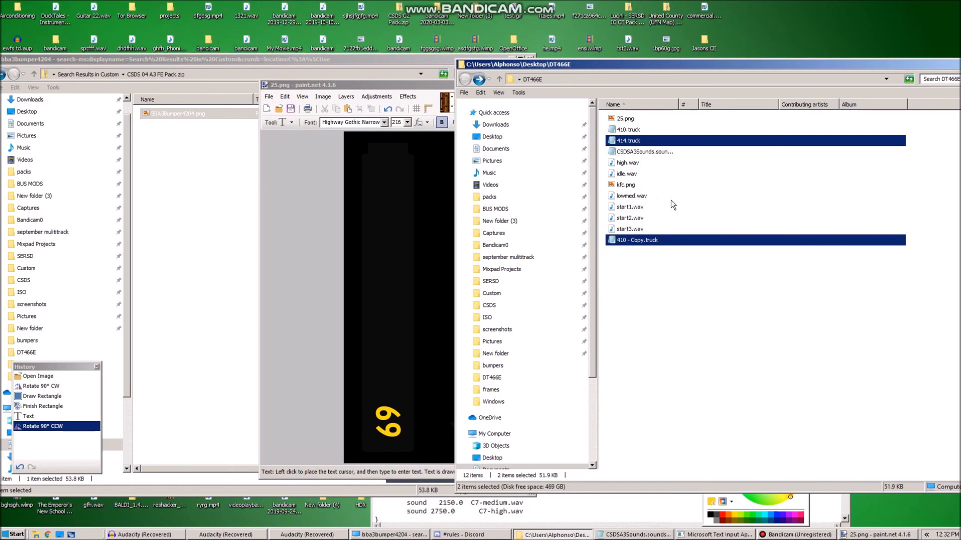
pyautogui.keyDown('ctrl'); pyautogui.click(627, 186); pyautogui.keyUp('ctrl')
pyautogui.moveTo(628, 190); pyautogui.dragTo(166, 200)
pyautogui.click(423, 234)
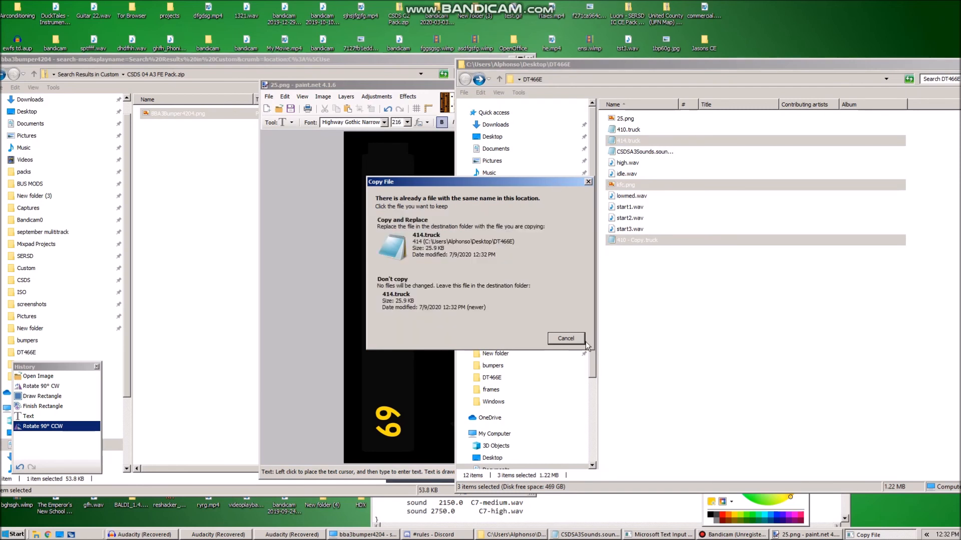
pyautogui.click(565, 339)
pyautogui.click(741, 321)
# Copy the textures kfc.png and 25.png from the DT466E folder into CSDS 04 A3 FE Pack.zip.
pyautogui.click(639, 188)
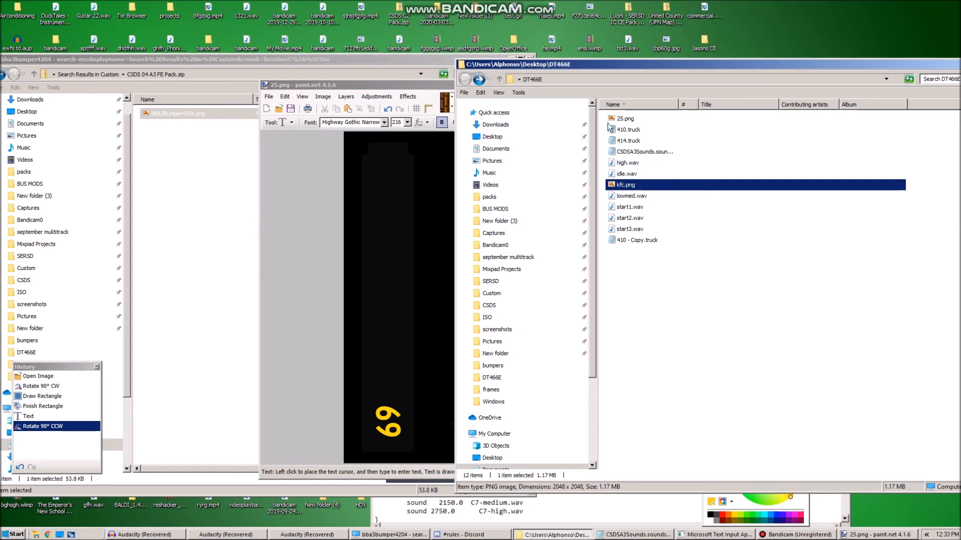
pyautogui.moveTo(618, 124)
pyautogui.click(625, 120)
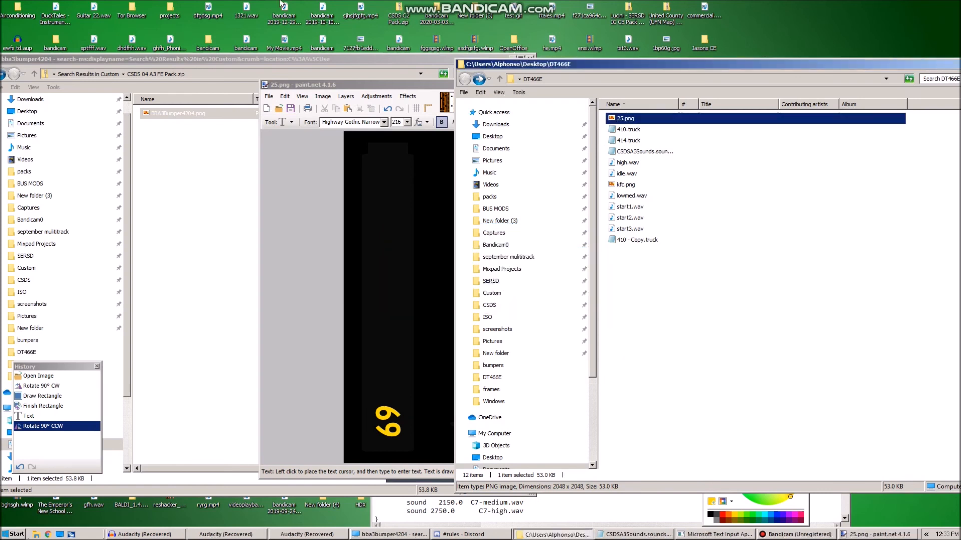
# Search CSDS 04 A3 FE Pack.zip for .truck files and for 25, and clear the search.
pyautogui.click(310, 58)
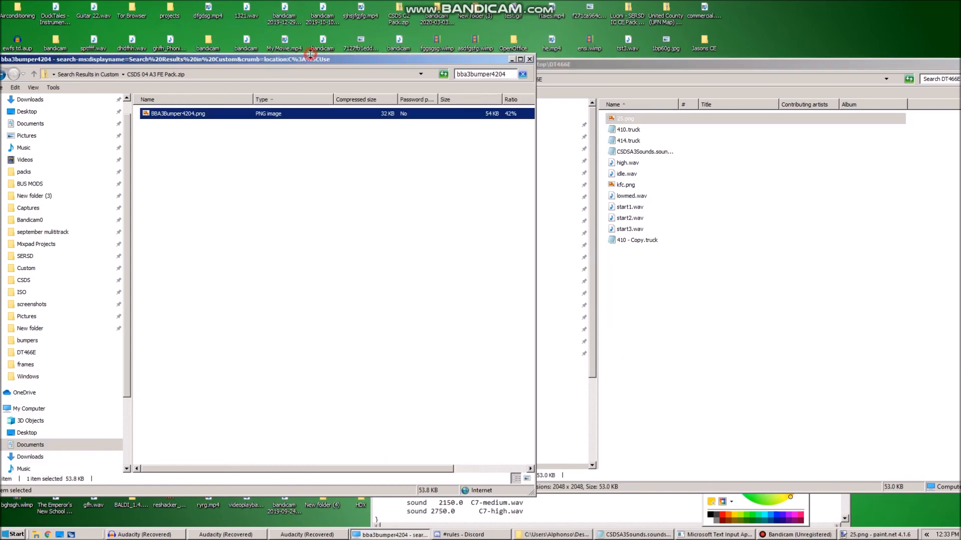
pyautogui.click(509, 76)
pyautogui.write('.truck')
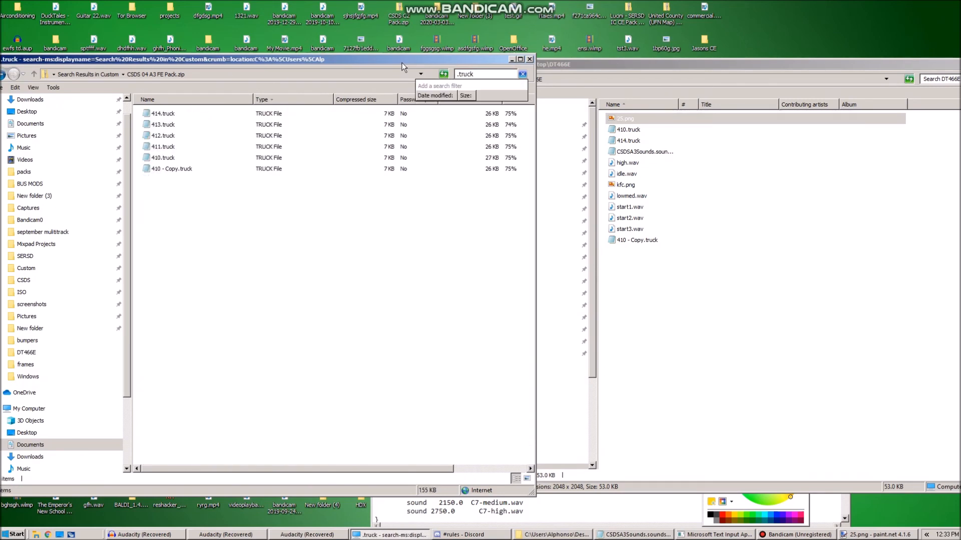
pyautogui.press('BackSpace')
pyautogui.press('BackSpace')
pyautogui.press('BackSpace')
pyautogui.press('BackSpace')
pyautogui.press('BackSpace')
pyautogui.press('BackSpace')
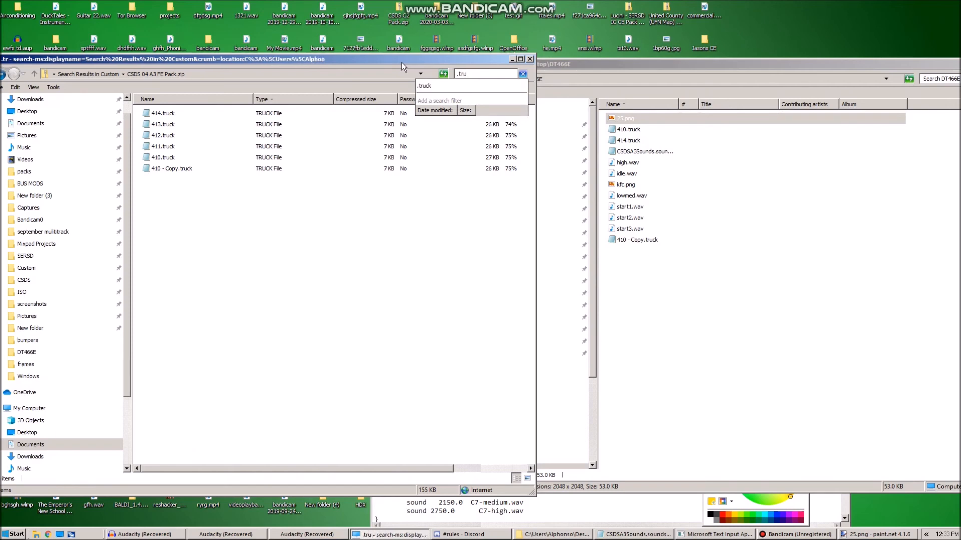
pyautogui.write('25')
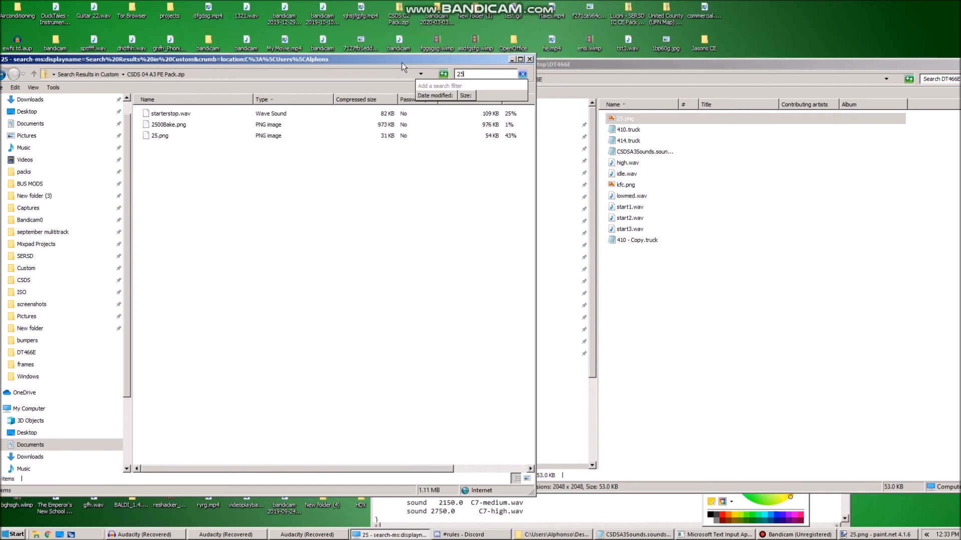
pyautogui.press('BackSpace')
pyautogui.press('BackSpace')
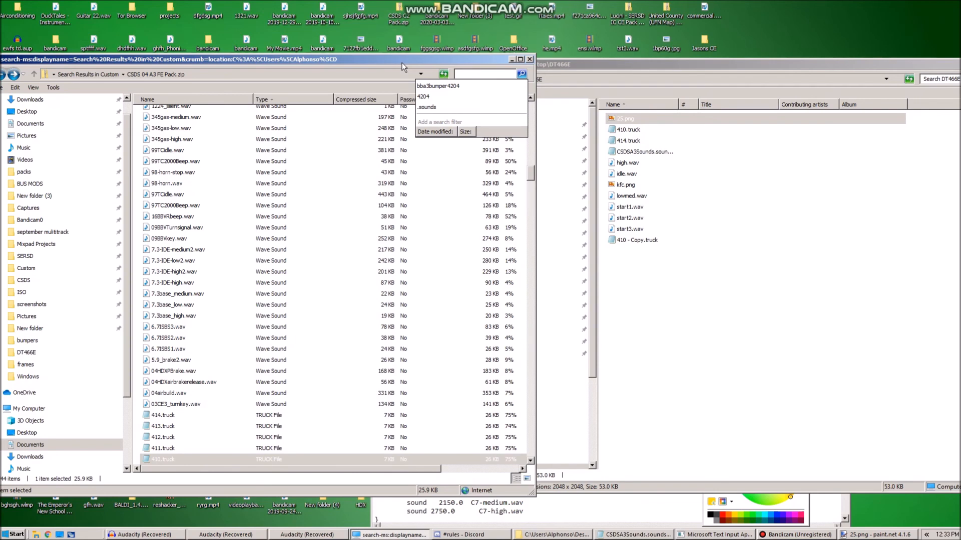
pyautogui.write('kf')
pyautogui.press('BackSpace')
pyautogui.press('BackSpace')
# Launch Rigs of Rods, dismiss the terrain loader and update the content cache.
pyautogui.click(16, 534)
pyautogui.scroll(-3, 291, 422)
pyautogui.click(187, 476)
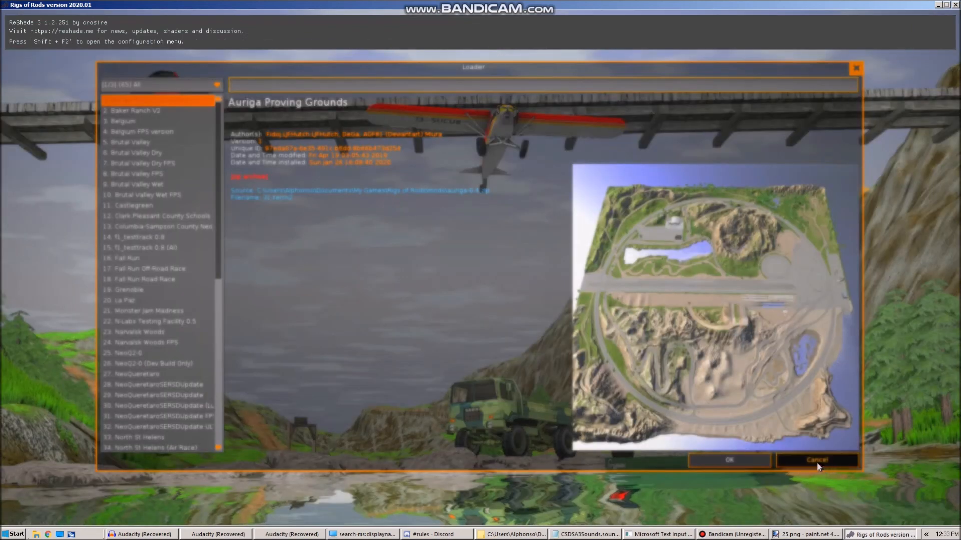
pyautogui.click(817, 462)
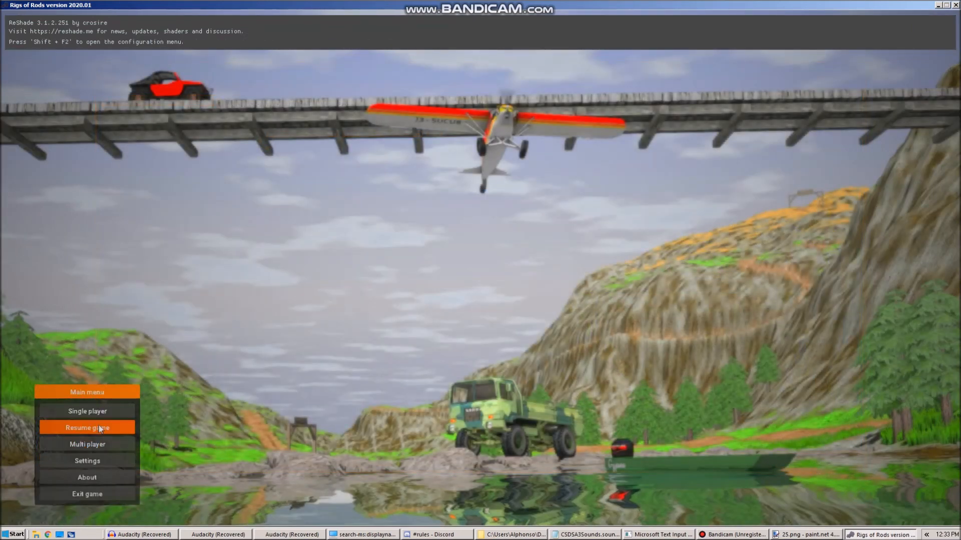
pyautogui.click(98, 464)
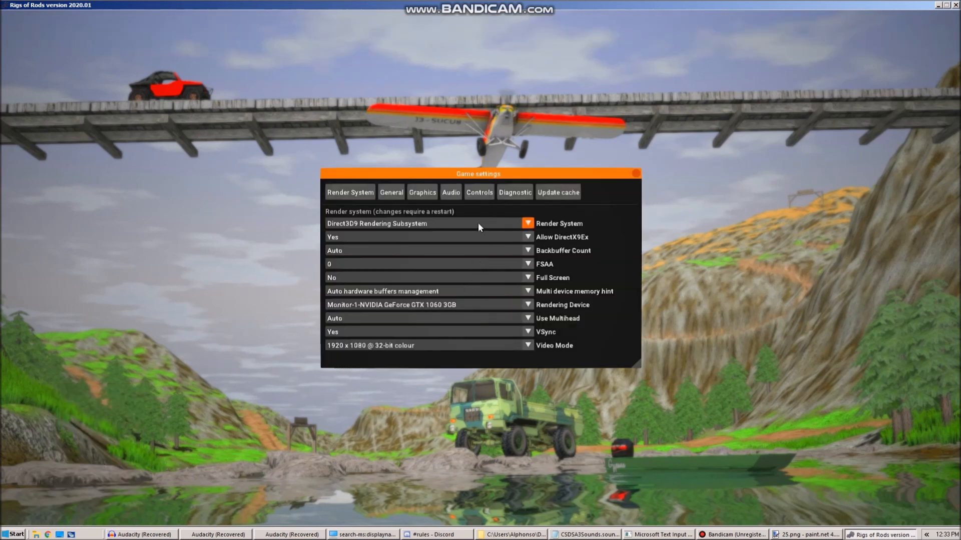
pyautogui.click(571, 193)
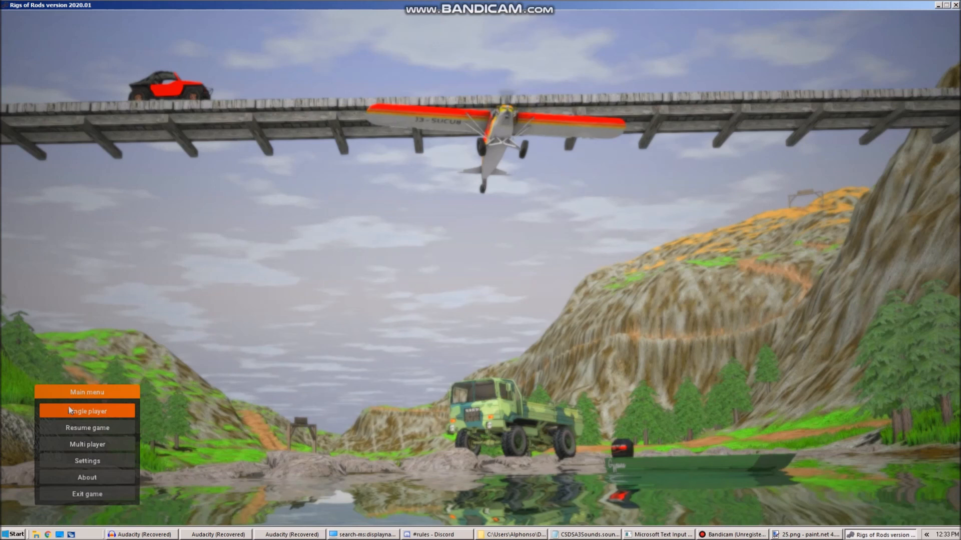
# Start a single-player session on the flat grid terrain.
pyautogui.click(112, 413)
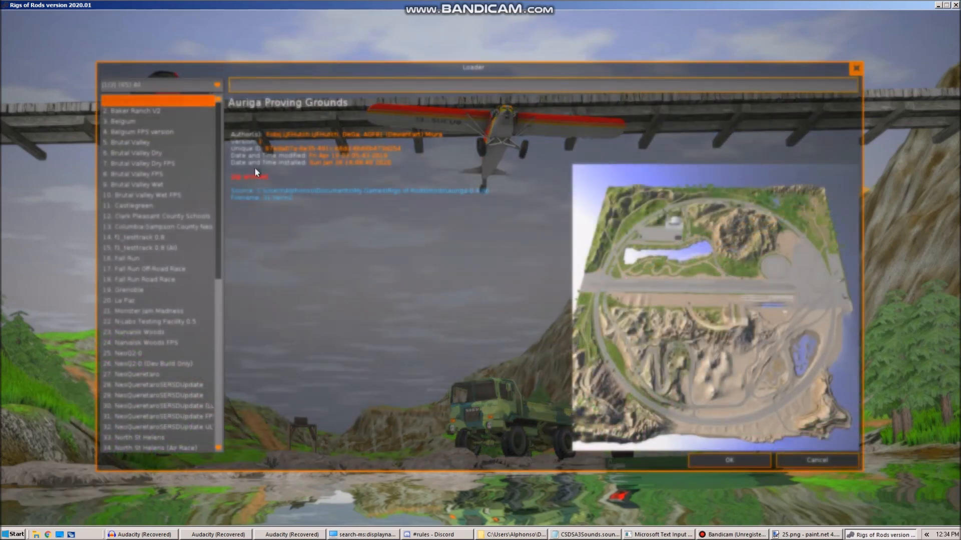
pyautogui.press('Right')
pyautogui.press('Return')
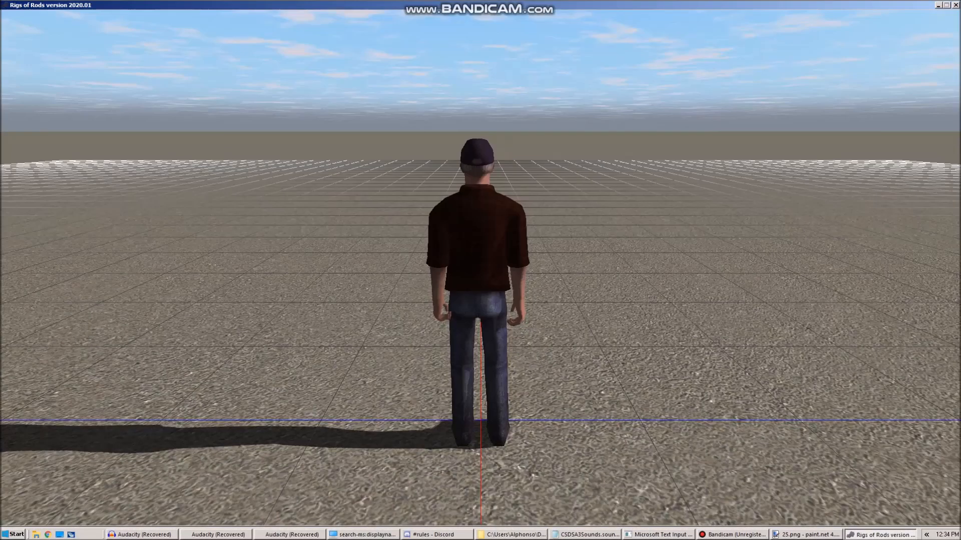
# Find vehicle 414 in the vehicle loader, spawn it and inspect its textures on the side and front.
pyautogui.moveTo(432, 15)
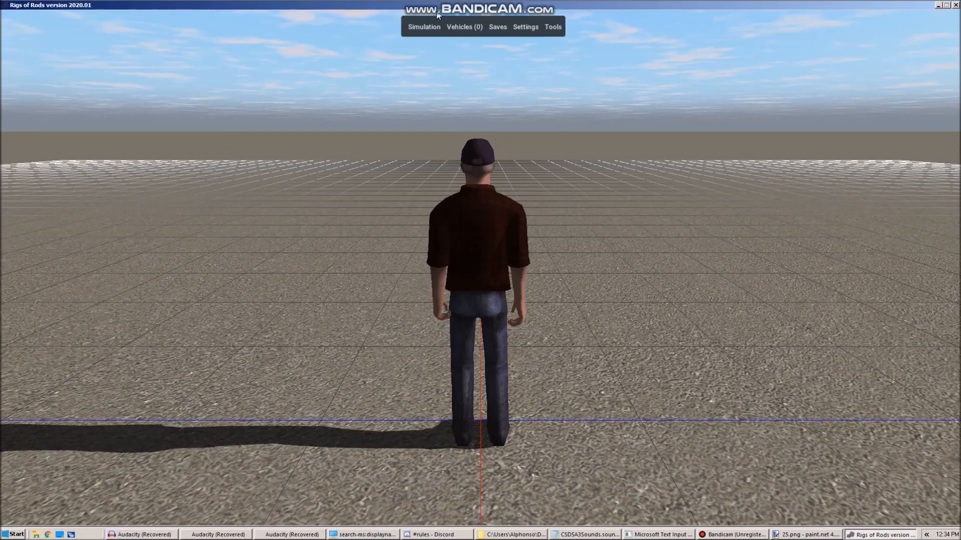
pyautogui.click(430, 49)
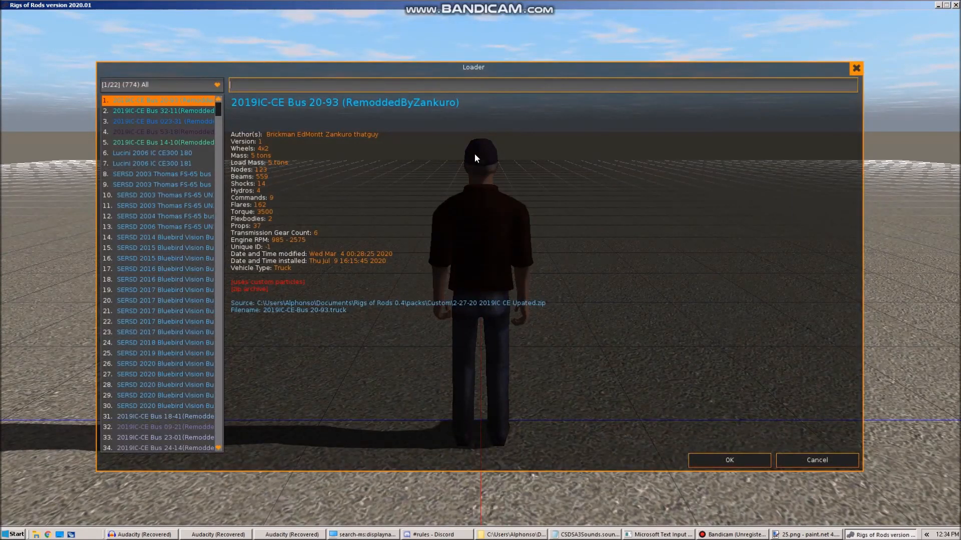
pyautogui.write('414')
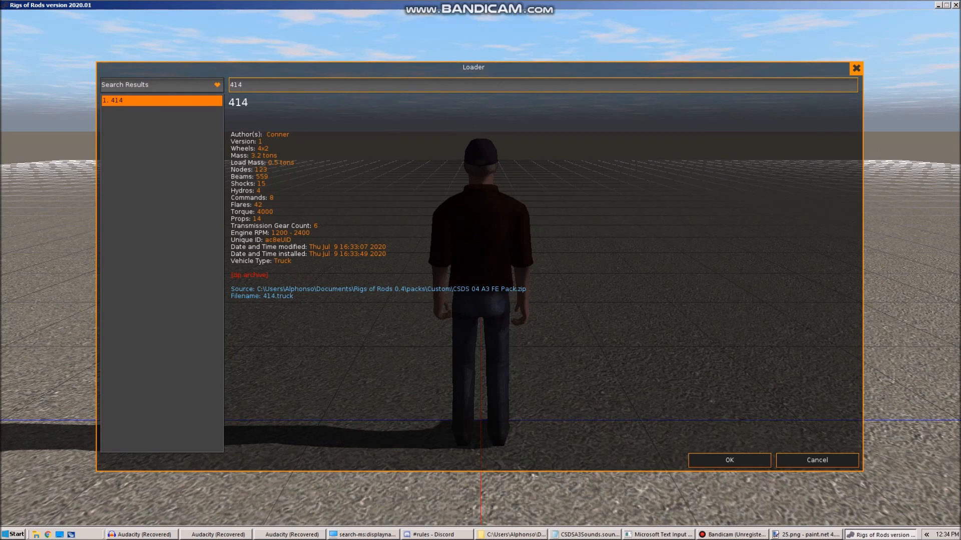
pyautogui.press('Return')
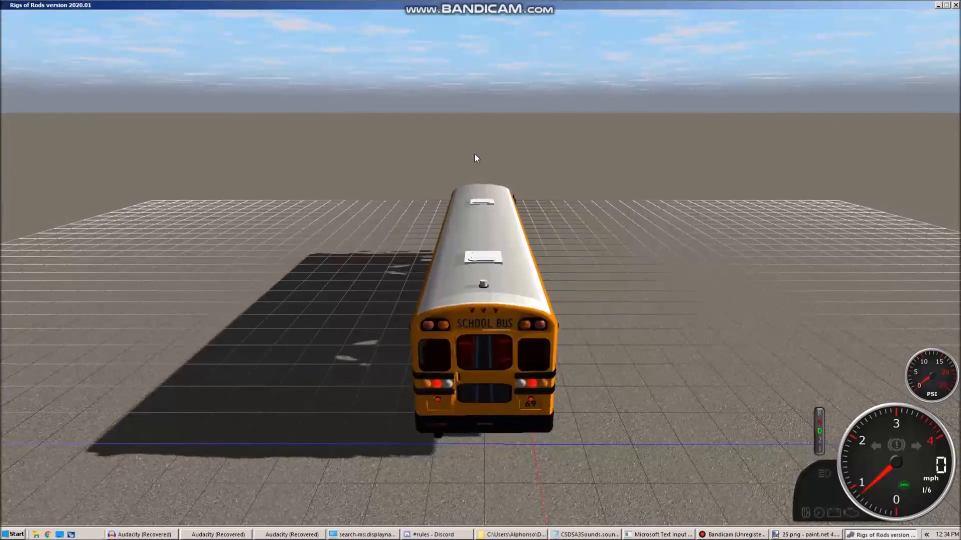
pyautogui.moveTo(434, 258); pyautogui.dragTo(119, 262)
pyautogui.scroll(3, 118, 265)
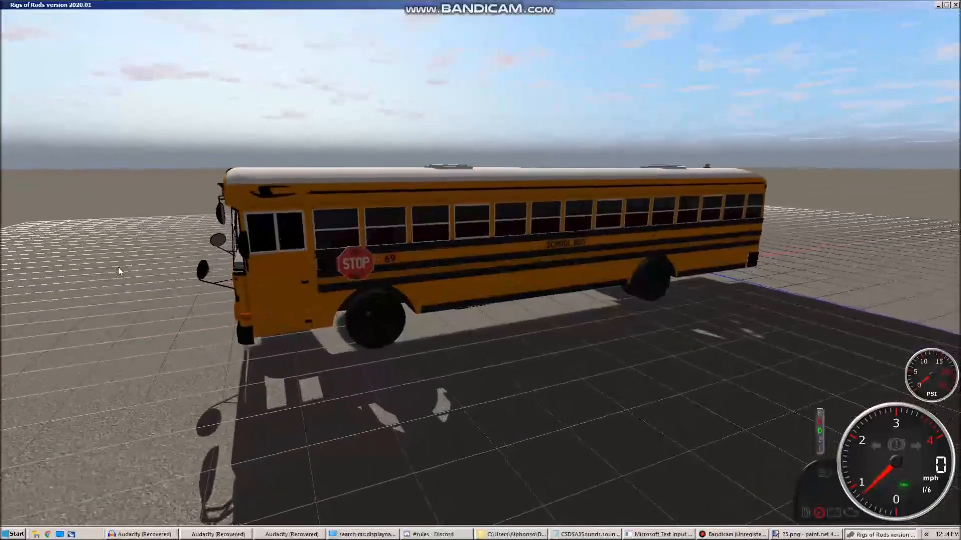
pyautogui.moveTo(116, 269); pyautogui.dragTo(380, 150)
# Search the vehicle loader for 410 and spawn the second of the matching vehicles.
pyautogui.click(424, 27)
pyautogui.click(423, 47)
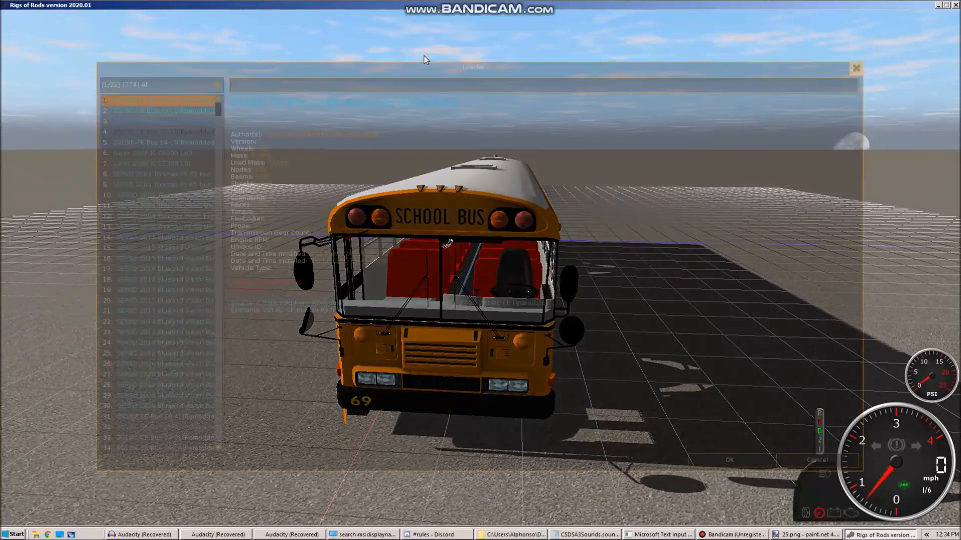
pyautogui.write('410')
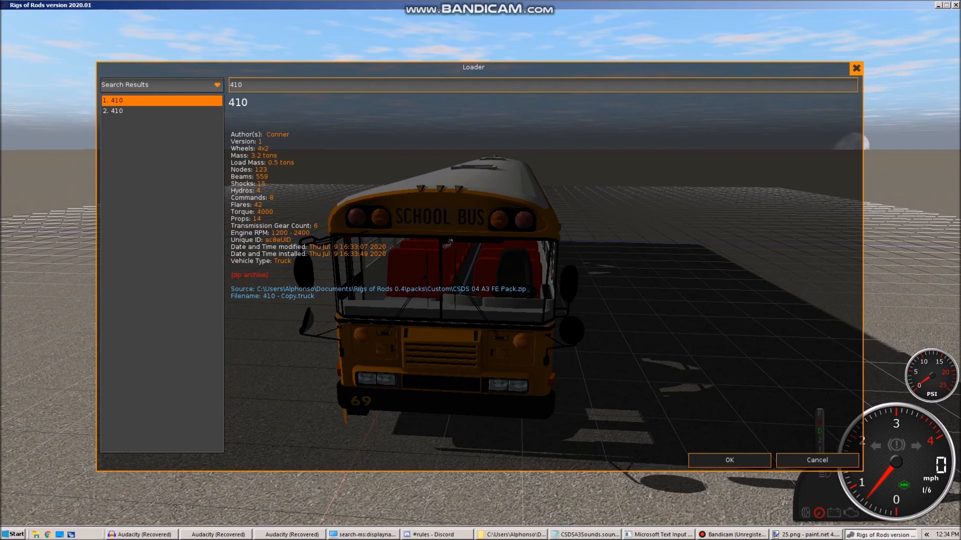
pyautogui.doubleClick(148, 111)
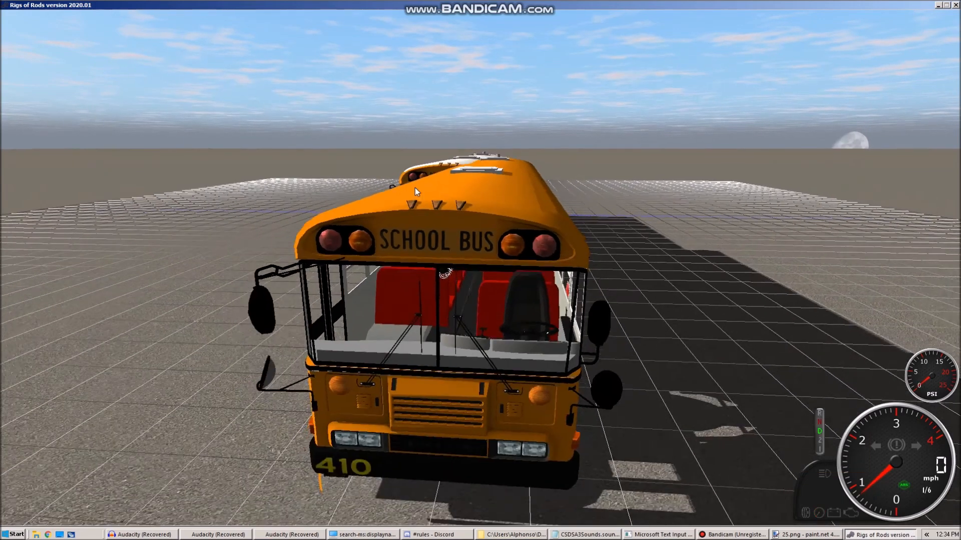
# Drive bus 410 forward while steering away from bus 69, and bring it to a stop.
pyautogui.moveTo(463, 256); pyautogui.dragTo(329, 226)
pyautogui.press('Up')
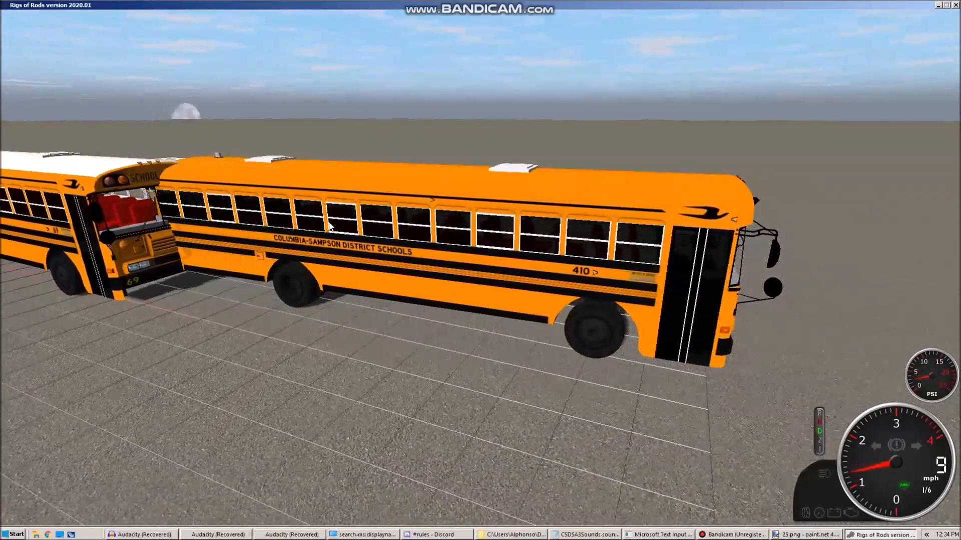
pyautogui.press('Right')
pyautogui.press('Down')
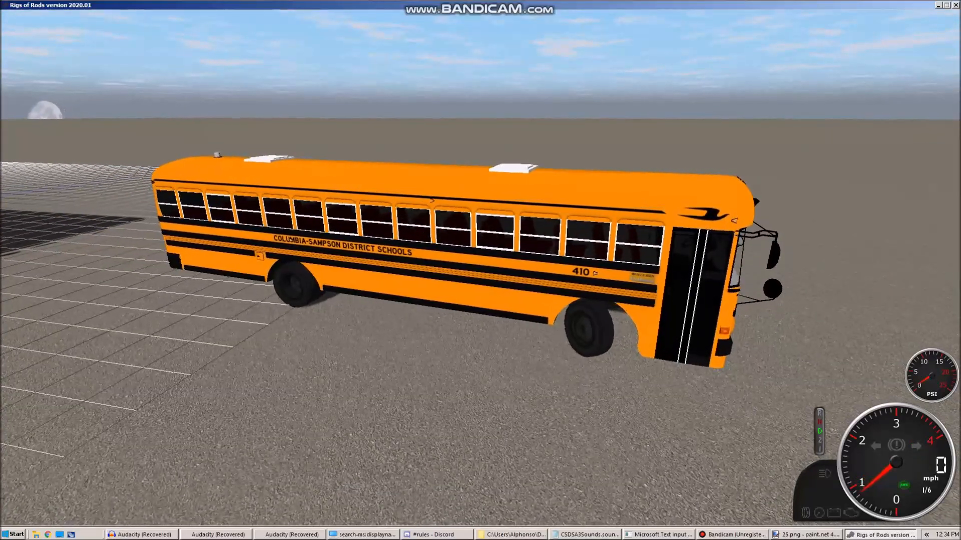
# Examine the lettering, numbers and roof of bus 410 from several sides and compare them with the retextured bus 69.
pyautogui.moveTo(310, 225); pyautogui.dragTo(761, 275)
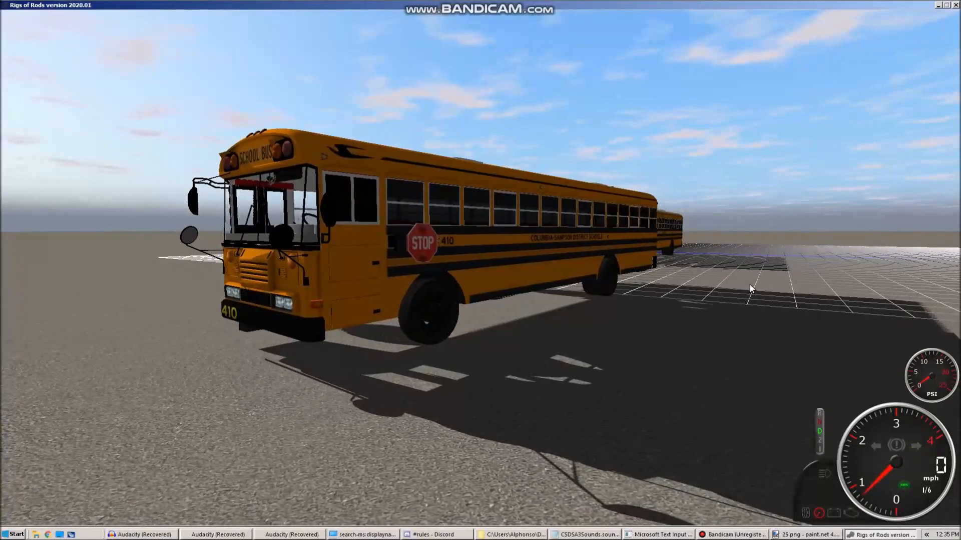
pyautogui.moveTo(750, 289); pyautogui.dragTo(381, 413)
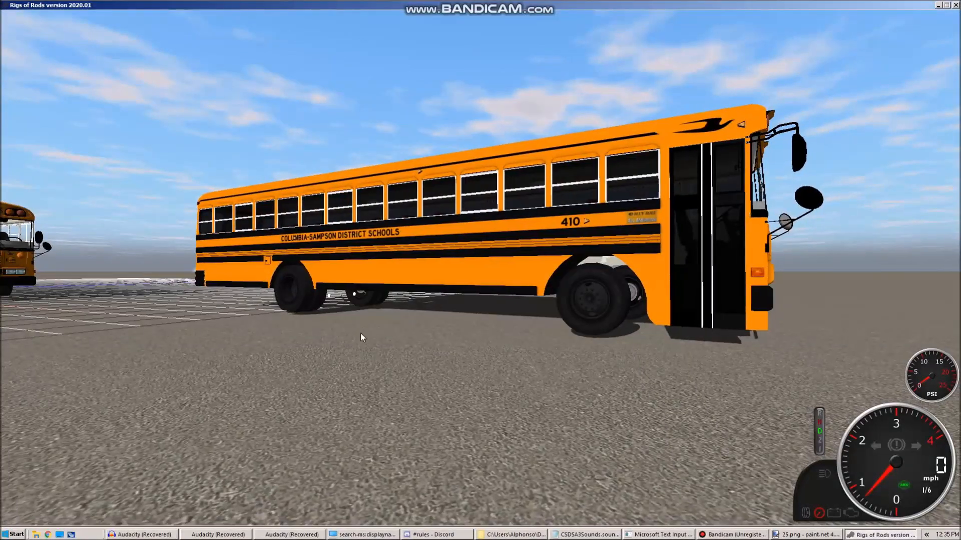
pyautogui.moveTo(360, 332); pyautogui.dragTo(2, 208)
pyautogui.moveTo(350, 228); pyautogui.dragTo(106, 320)
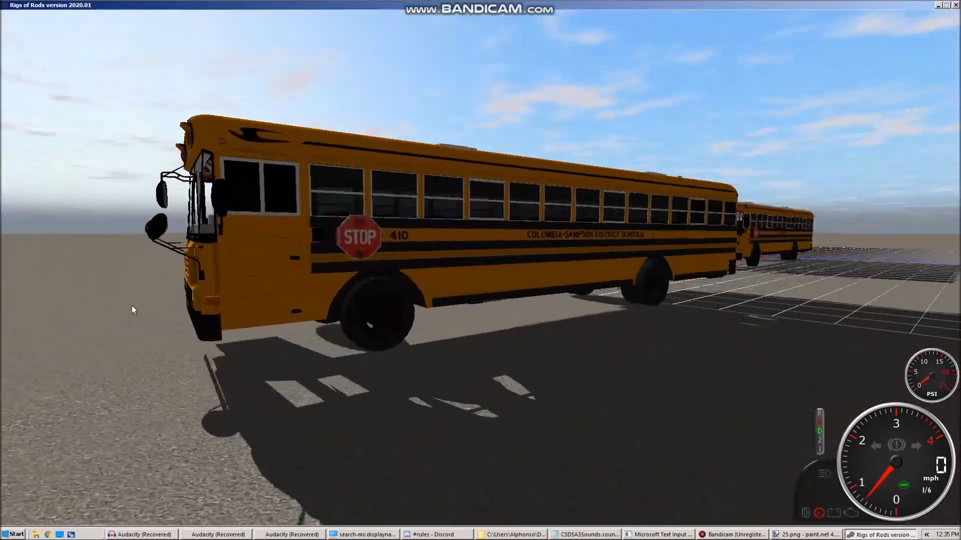
pyautogui.moveTo(391, 264); pyautogui.dragTo(161, 242)
pyautogui.moveTo(476, 239); pyautogui.dragTo(179, 258)
pyautogui.scroll(6, 177, 253)
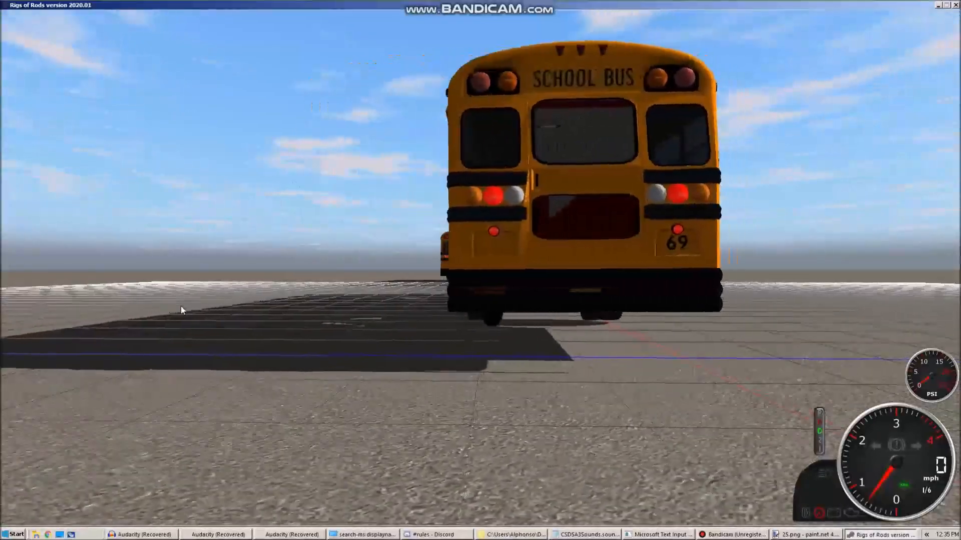
pyautogui.scroll(6, 183, 315)
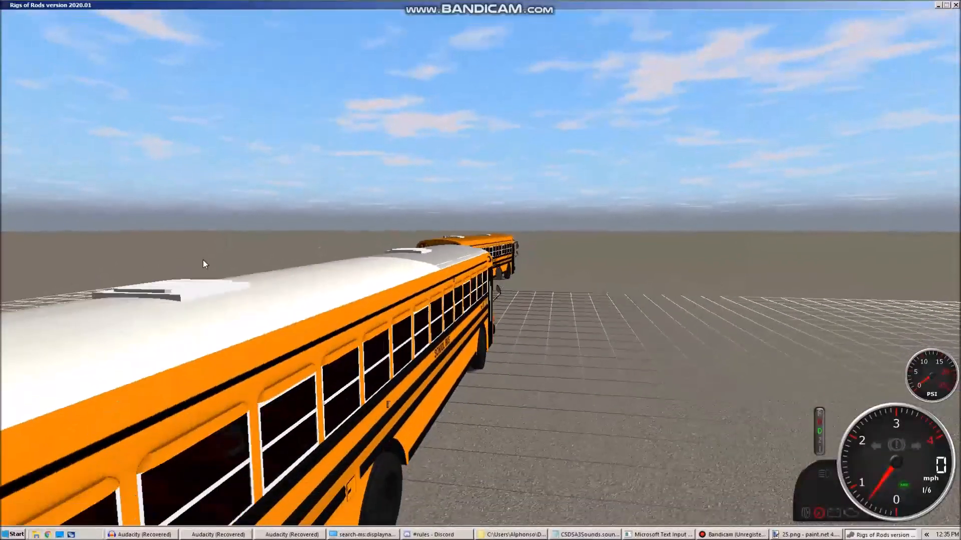